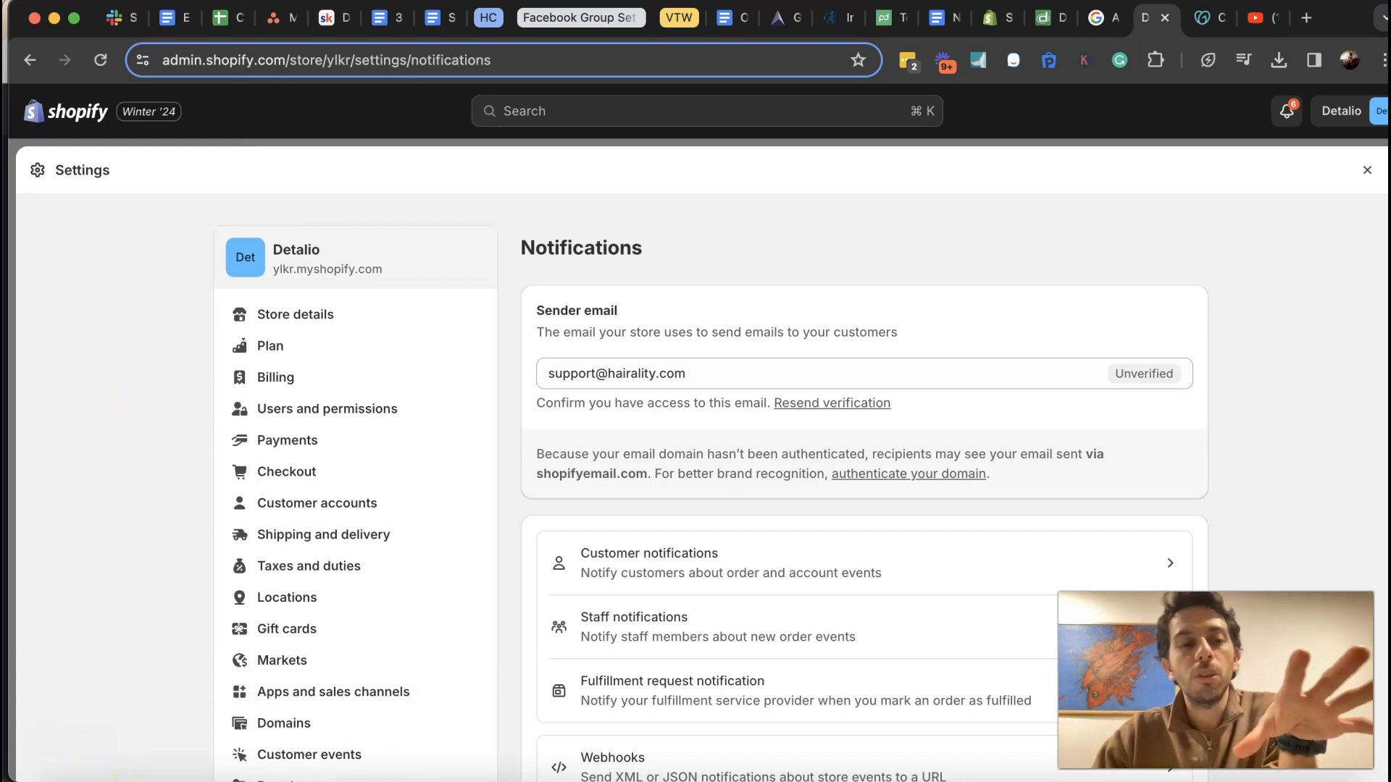
Open the store's Notifications settings
scroll(454, 539, "down", 3)
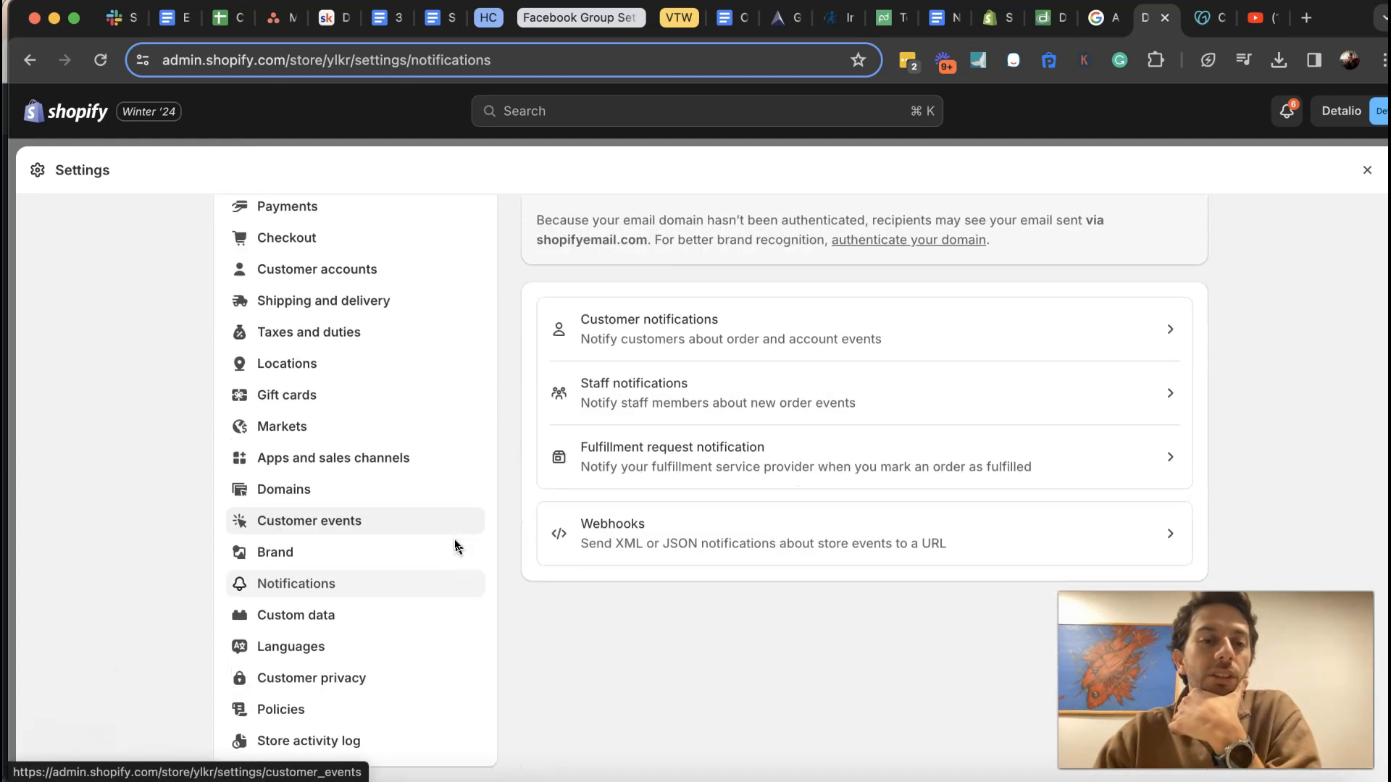
scroll(455, 540, "down", 1)
left_click(282, 543)
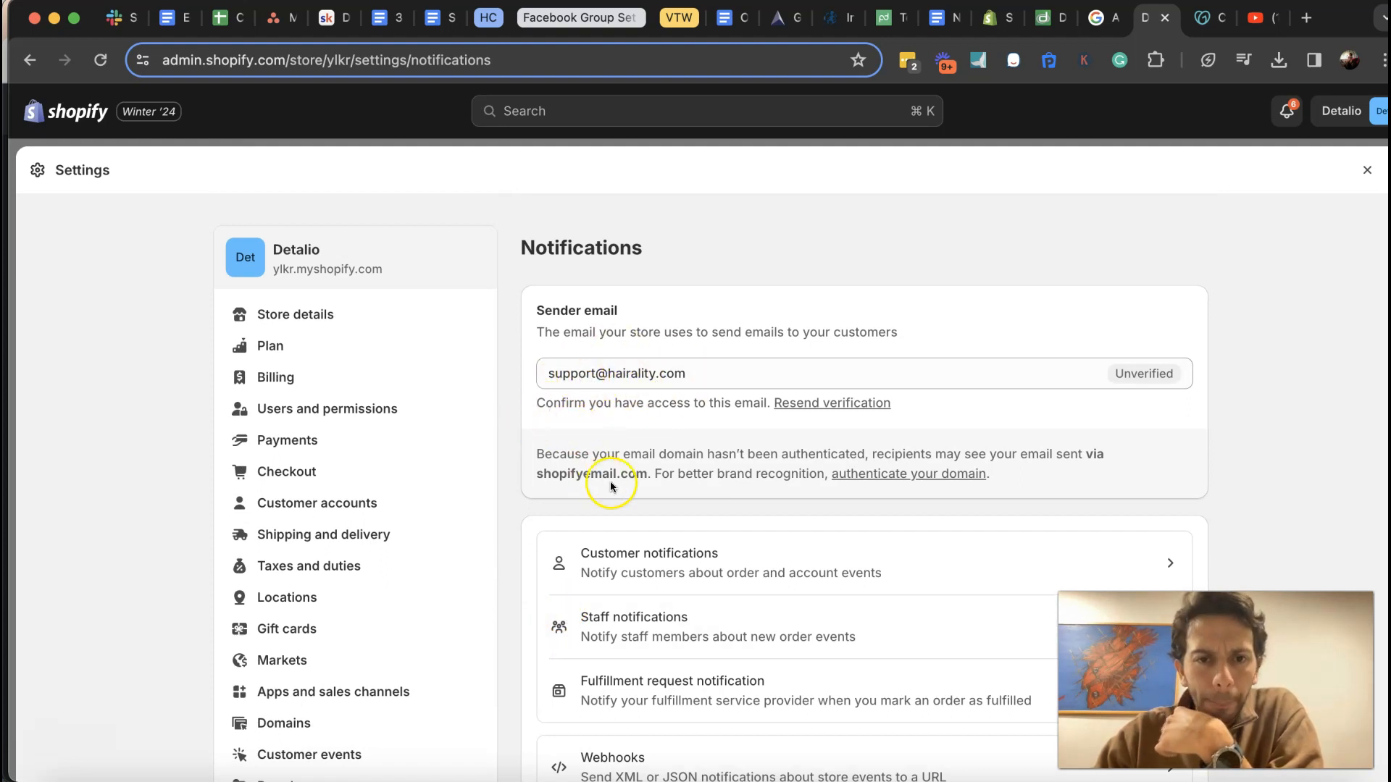
Read the notice about the unauthenticated sender email domain and open the domain authentication instructions
left_click_drag(550, 450, 1049, 485)
left_click(790, 480)
triple_click(790, 480)
left_click(562, 457)
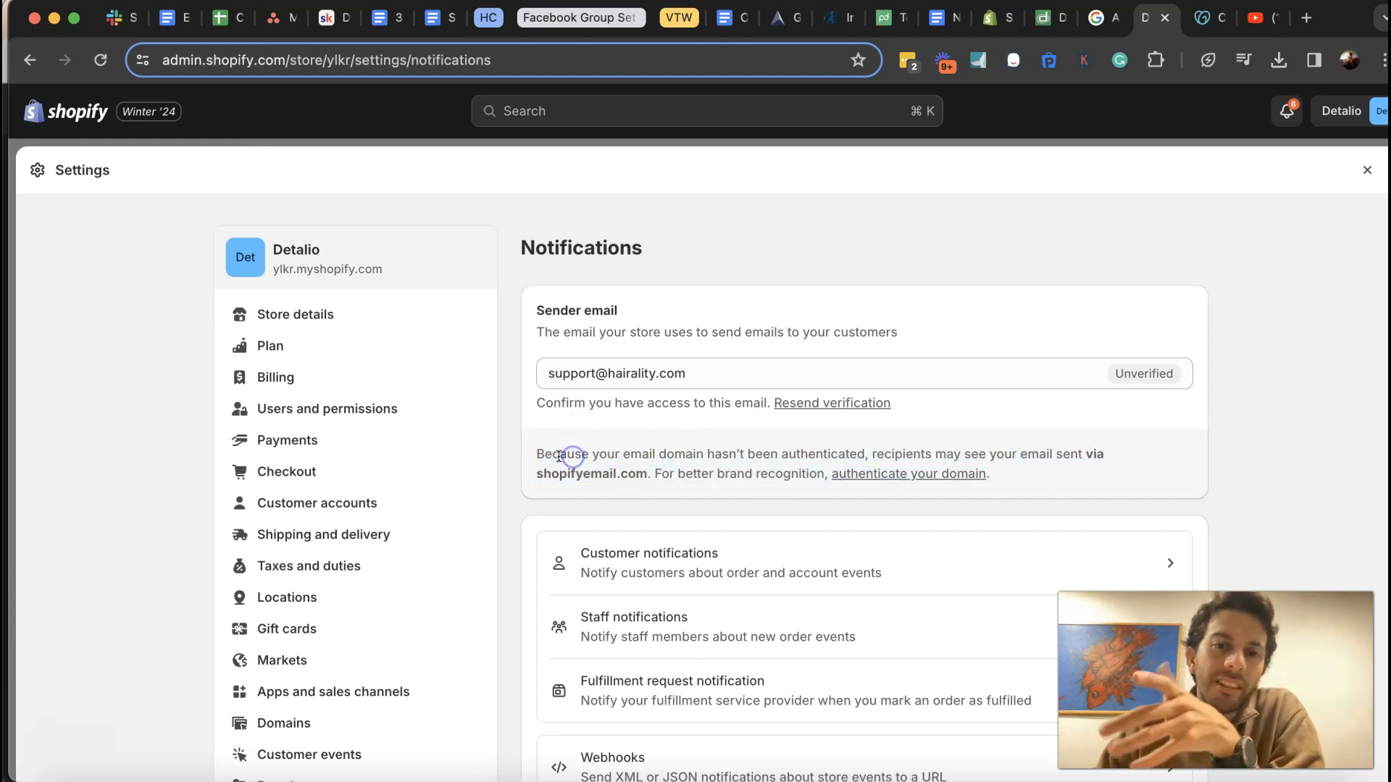
triple_click(909, 458)
left_click(1075, 478)
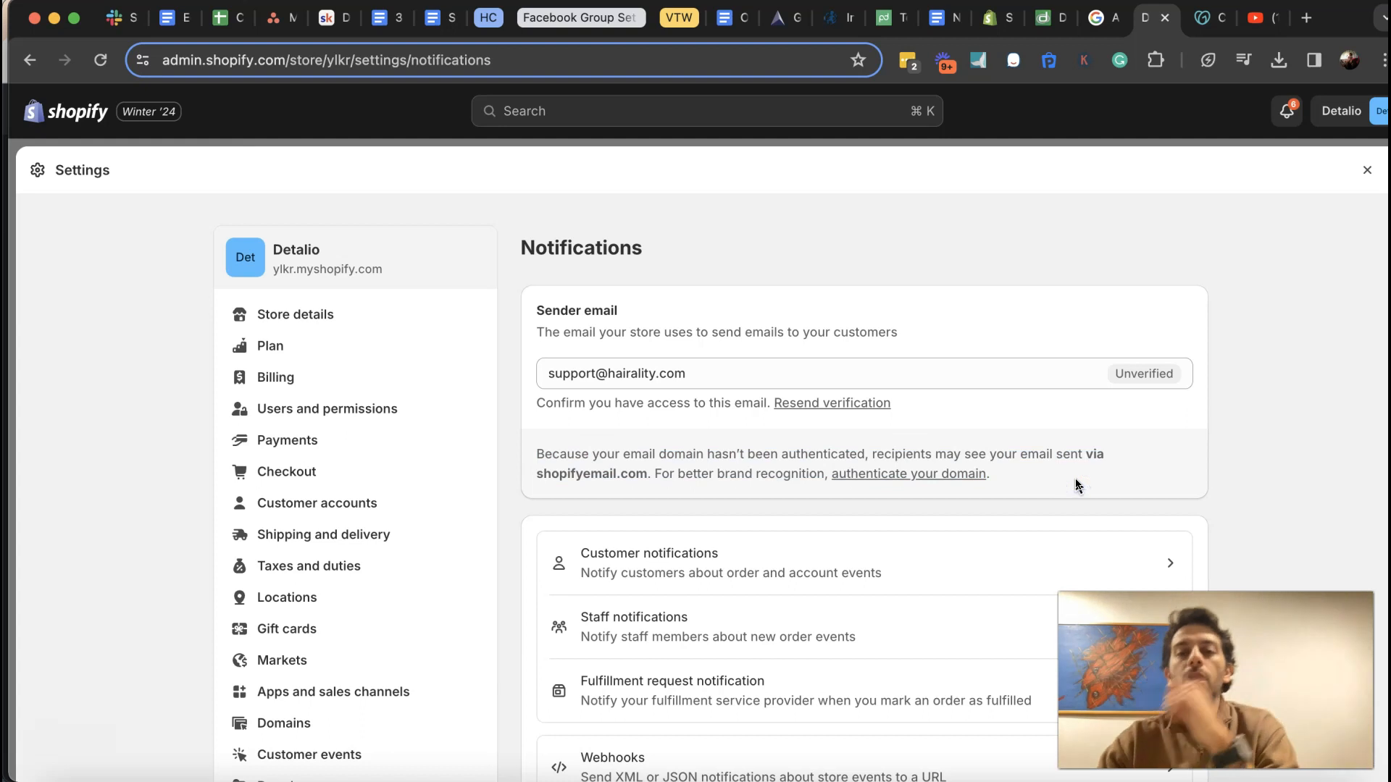
left_click(900, 478)
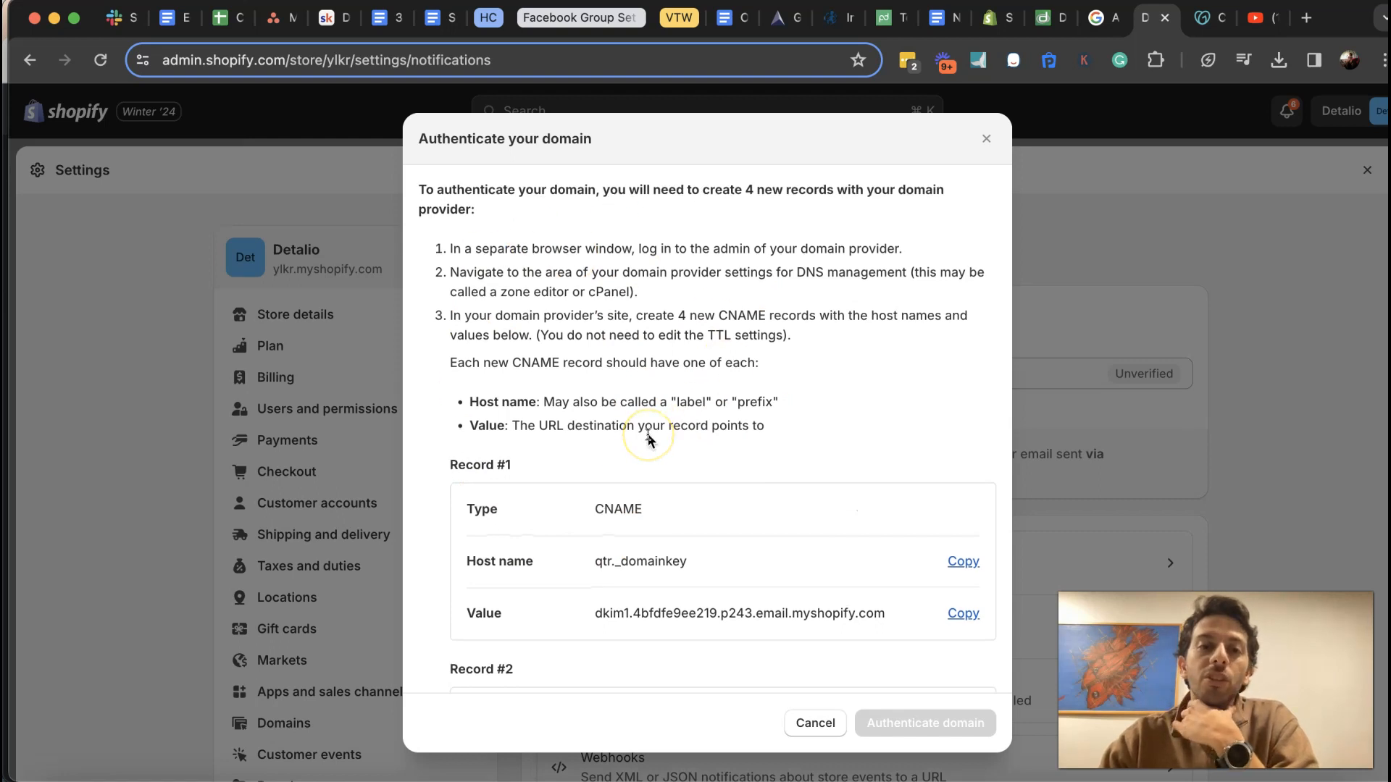
Review the domain authentication instructions and the four CNAME records to create at the domain provider
scroll(648, 434, "down", 8)
scroll(648, 438, "down", 2)
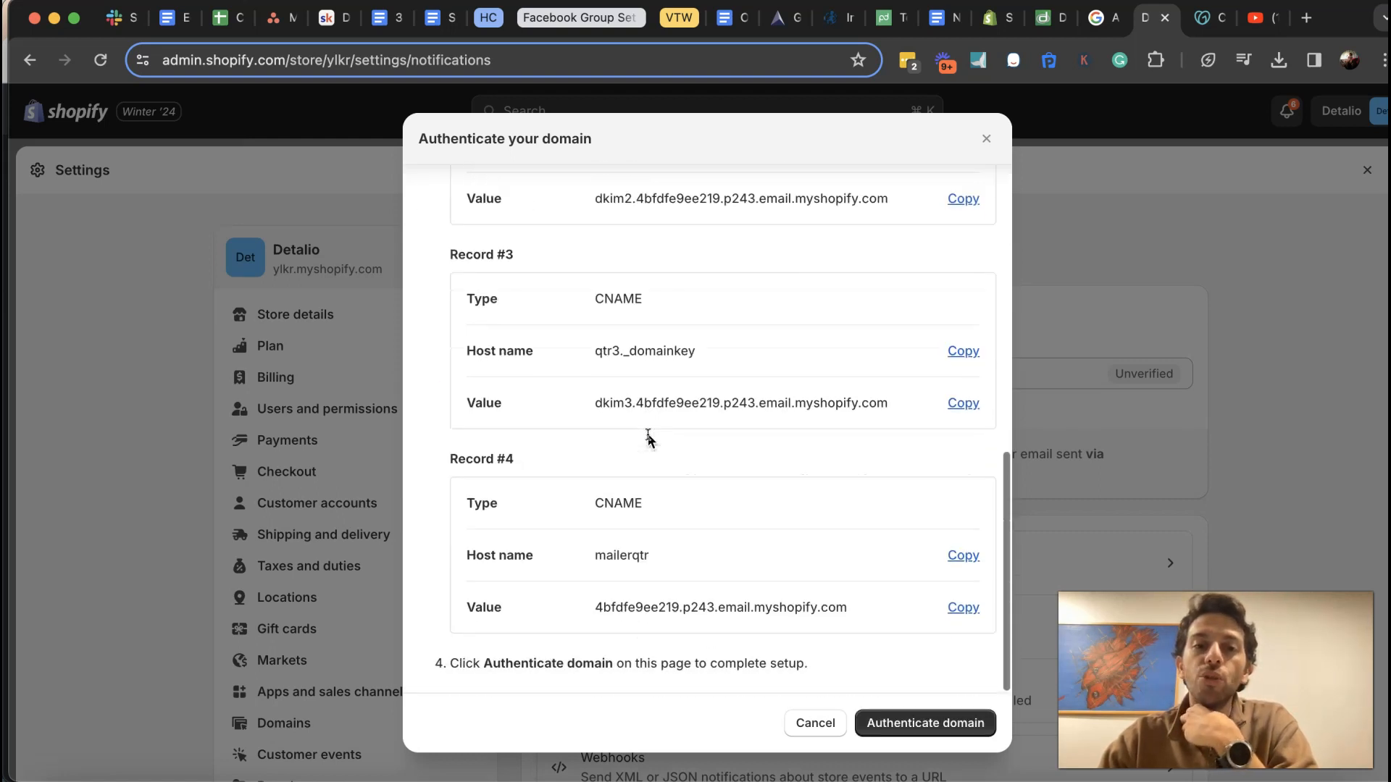
scroll(648, 437, "up", 10)
scroll(647, 438, "down", 2)
scroll(649, 438, "up", 2)
left_click_drag(431, 190, 799, 416)
left_click(799, 419)
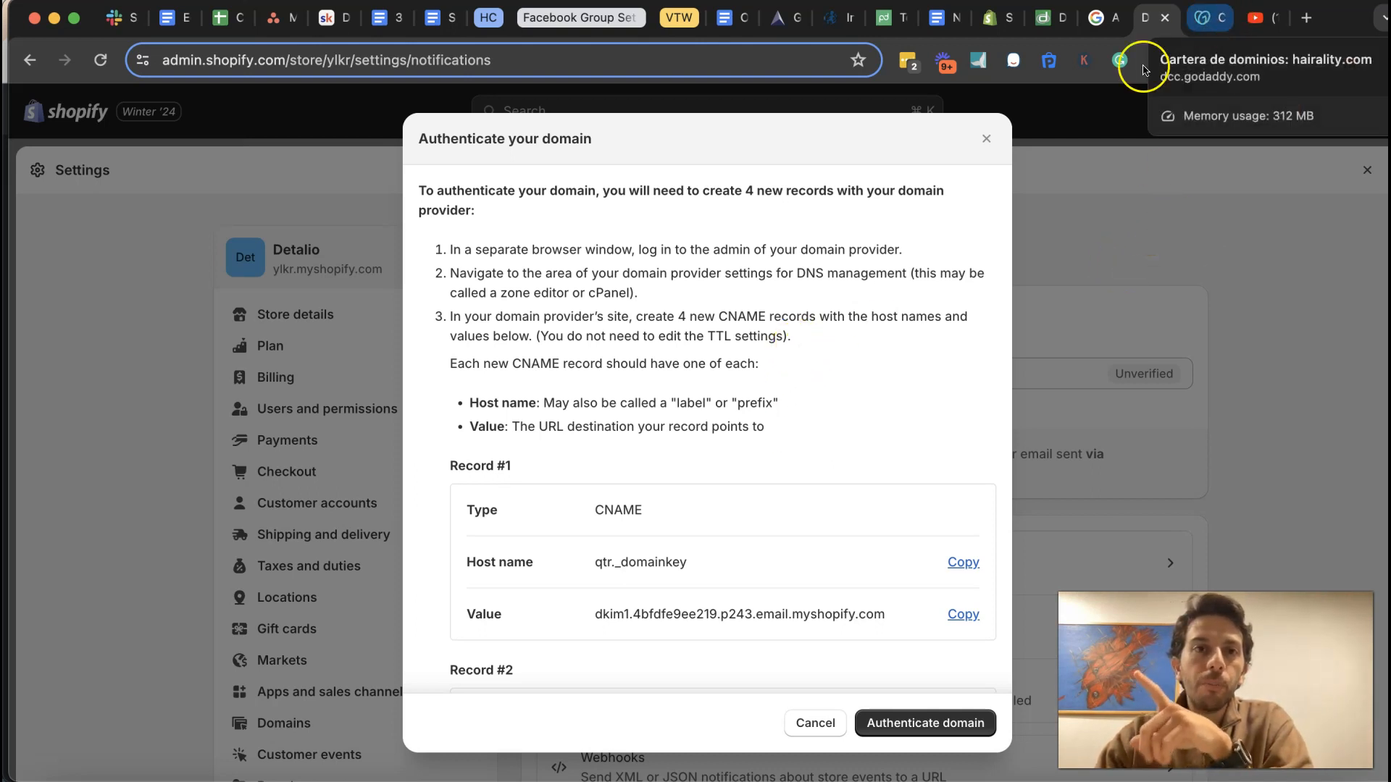
Switch to GoDaddy and open the DNS records of the hairality.com domain
left_click(1205, 22)
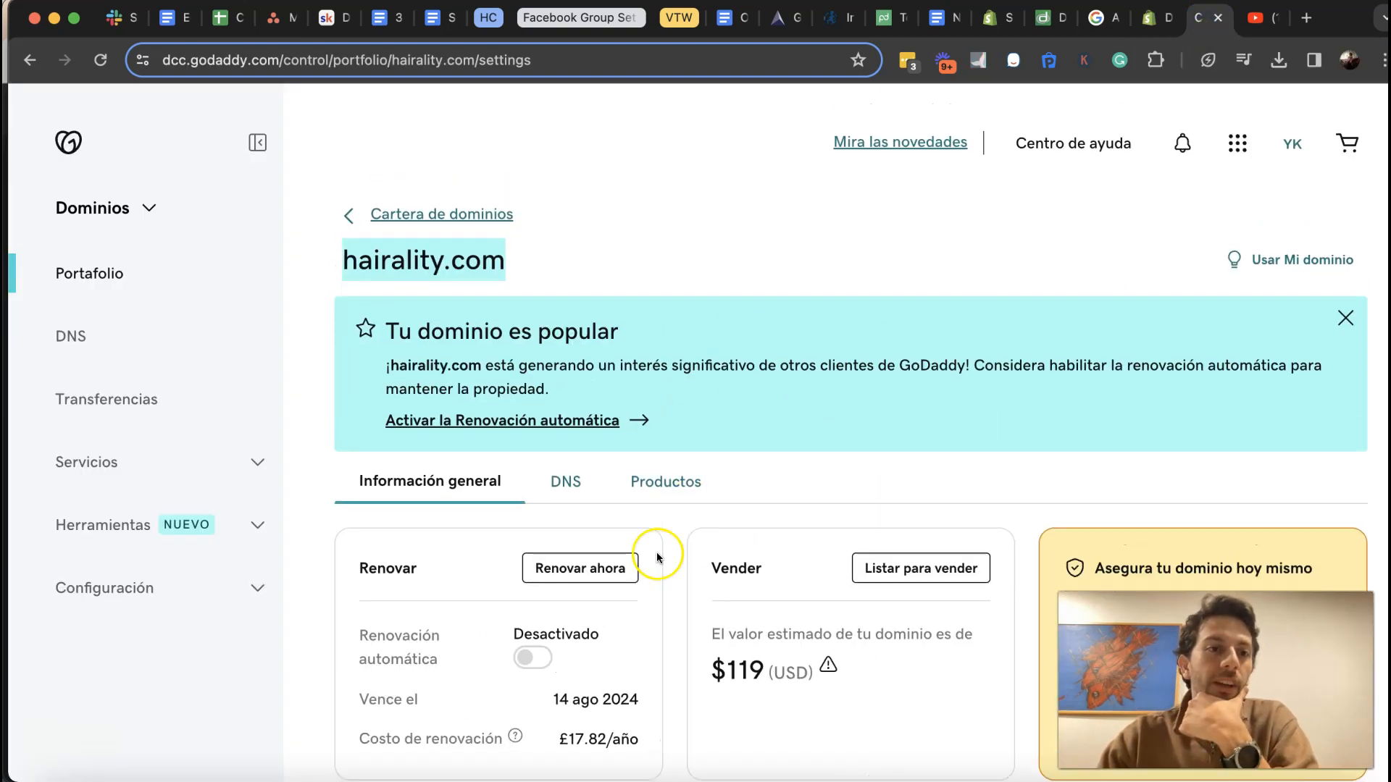
left_click(324, 268)
scroll(377, 348, "down", 1)
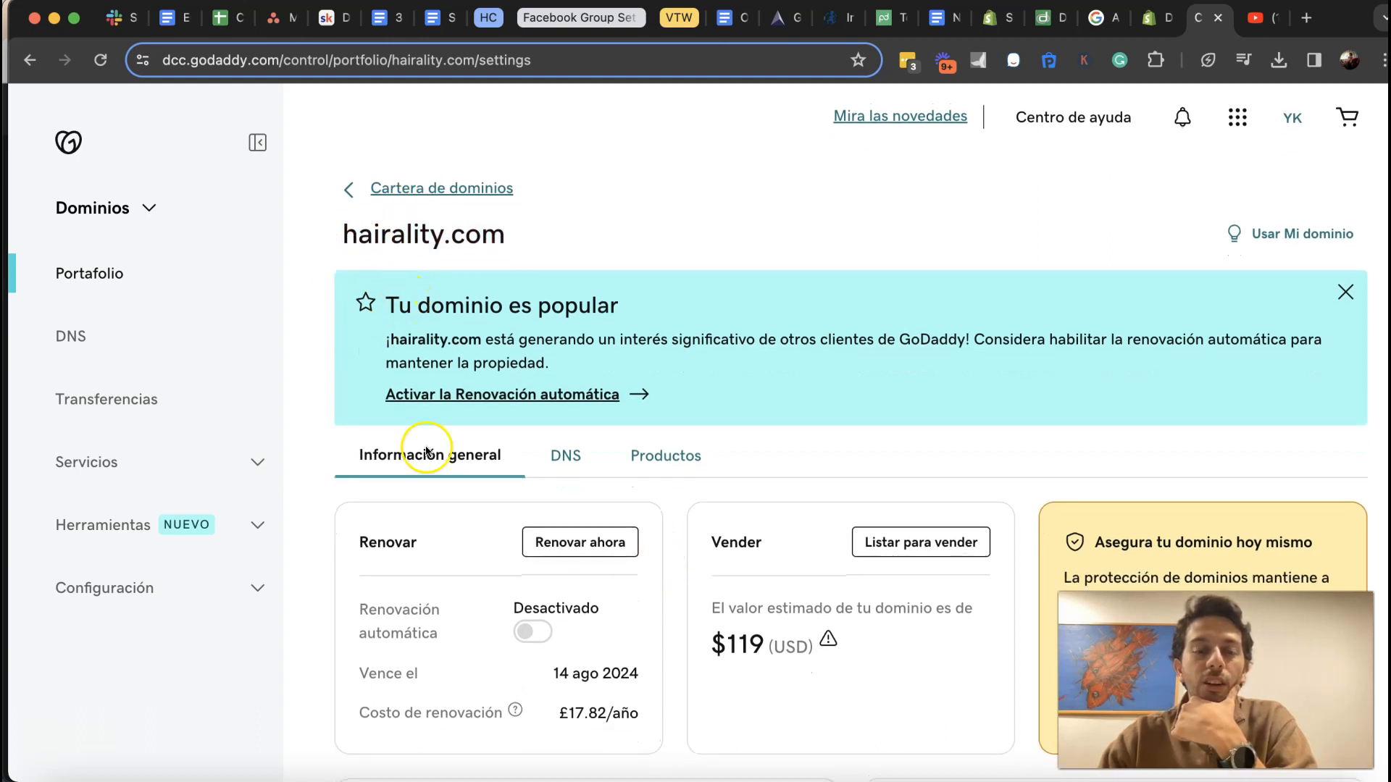
left_click_drag(341, 246, 502, 244)
left_click(558, 249)
left_click(567, 454)
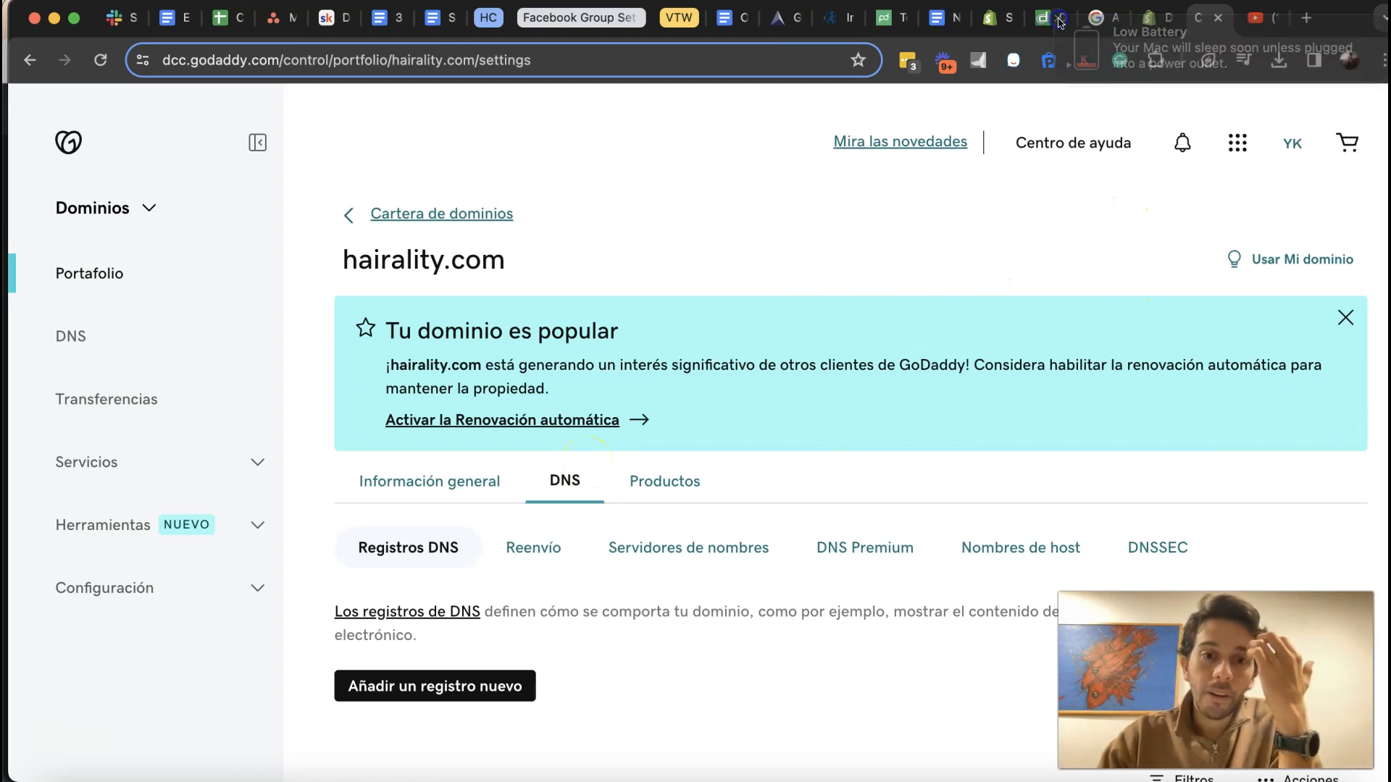
Examine the existing DNS records of hairality.com
scroll(568, 481, "down", 6)
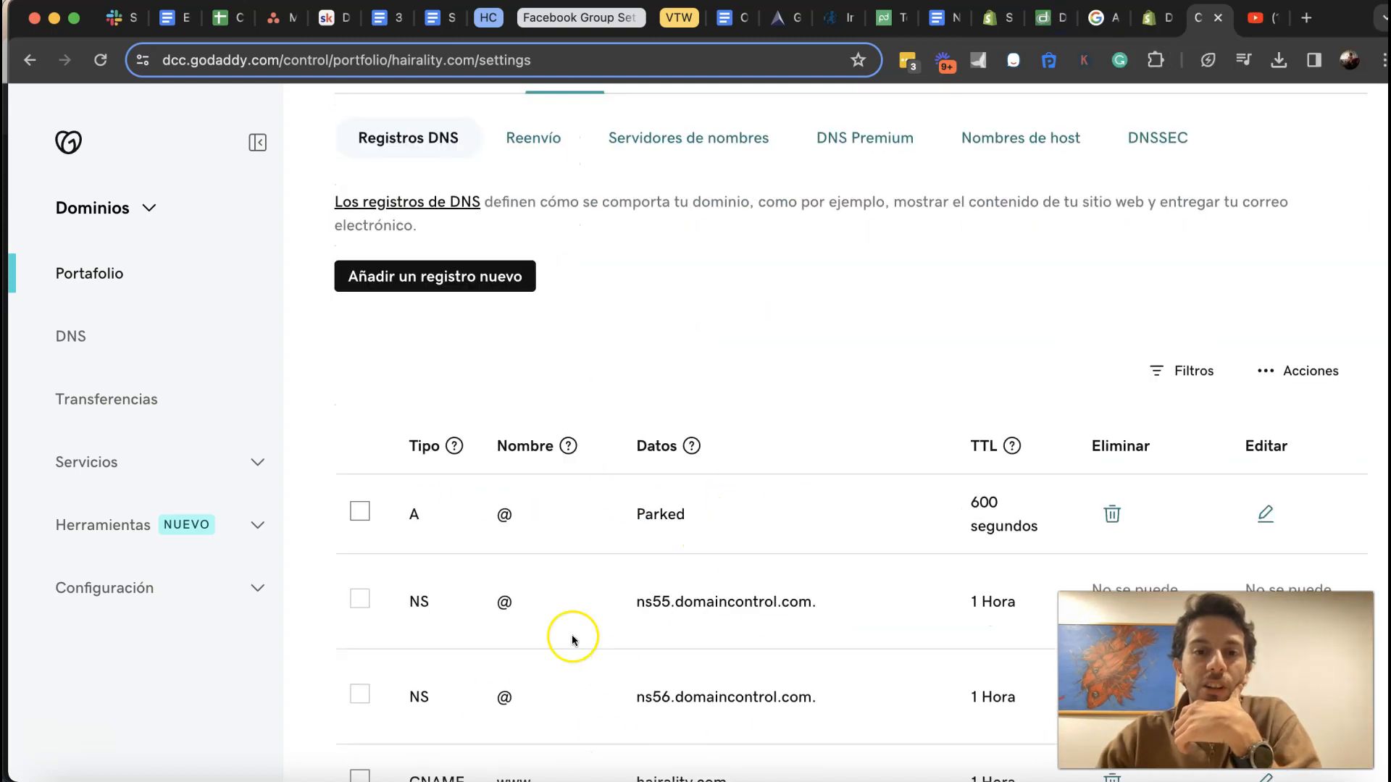
scroll(593, 519, "up", 1)
scroll(655, 528, "down", 3)
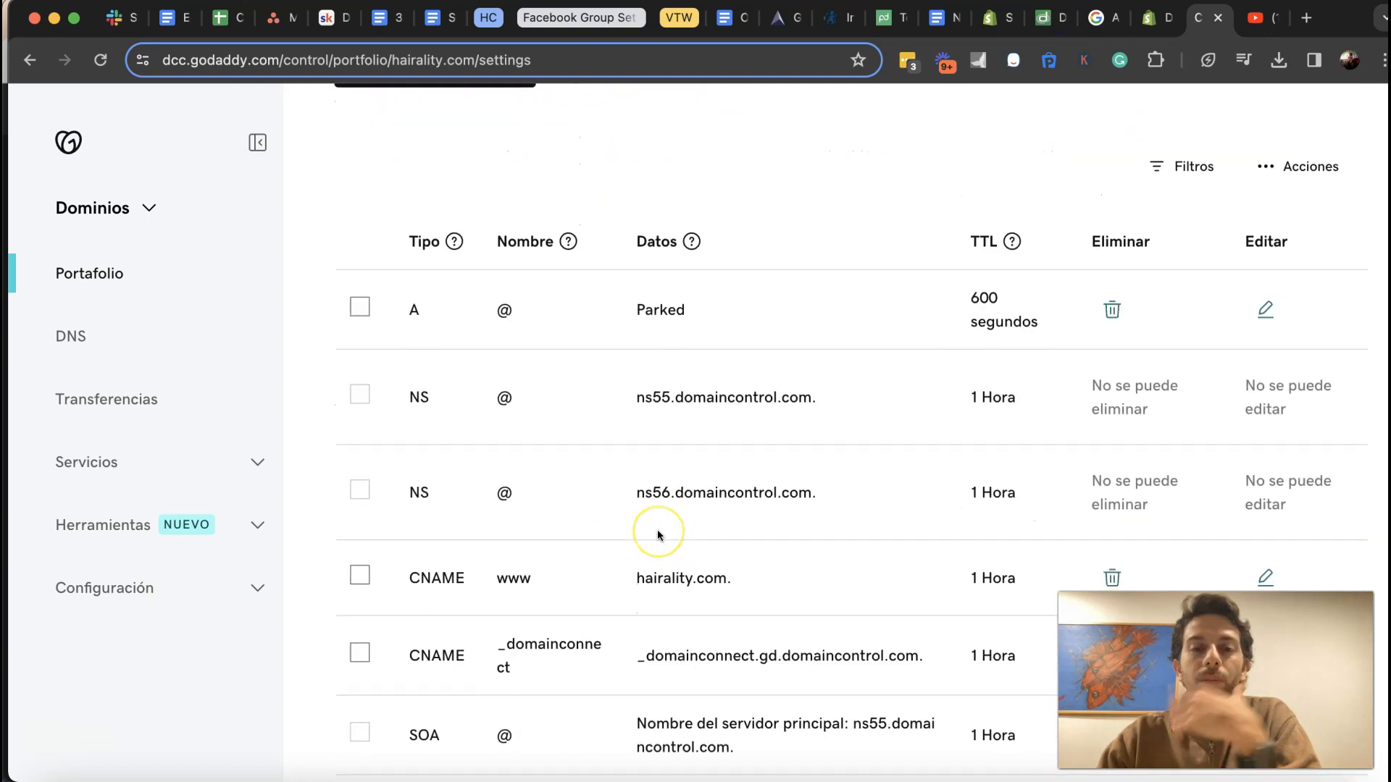
scroll(657, 534, "down", 1)
scroll(620, 549, "up", 2)
scroll(587, 517, "down", 2)
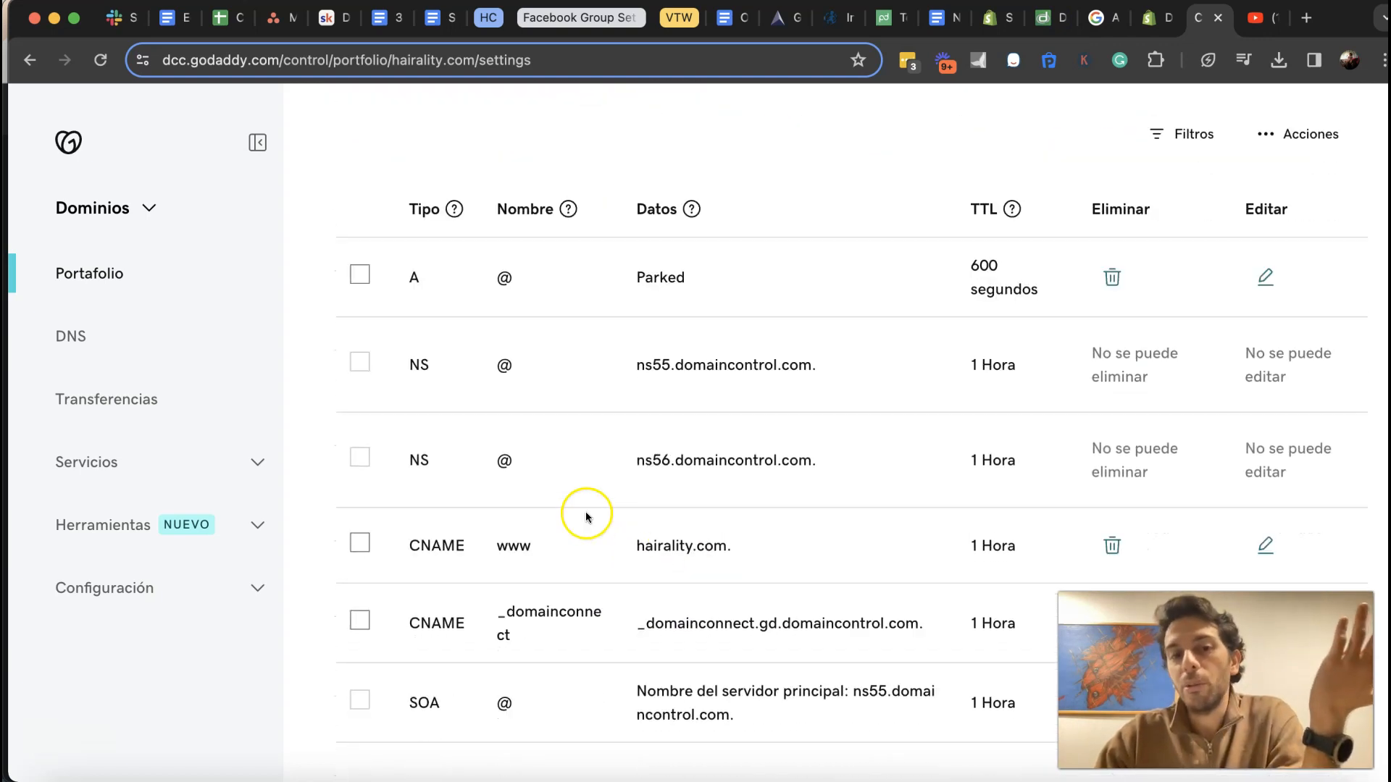
scroll(507, 573, "up", 1)
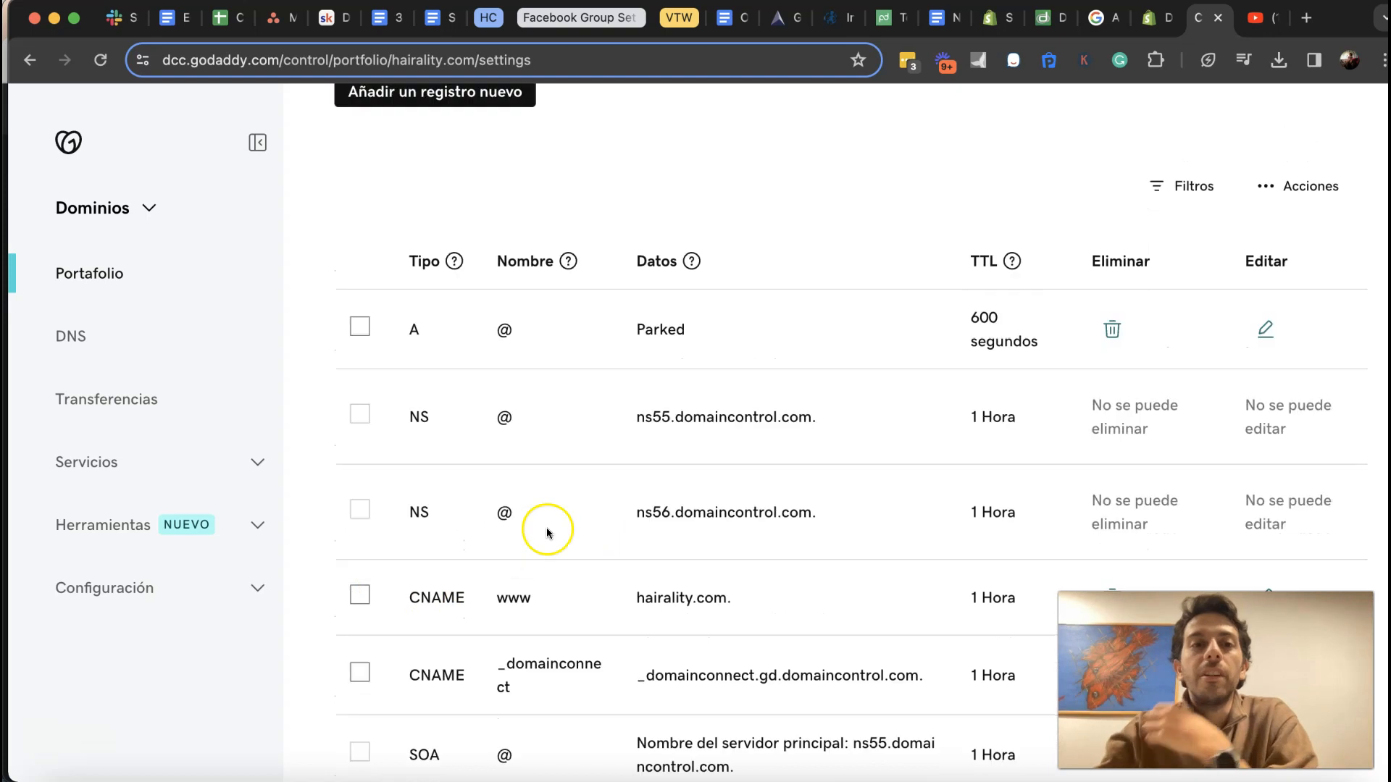
Start a new DNS record for hairality.com and set its type to CNAME
scroll(547, 533, "up", 5)
left_click(440, 427)
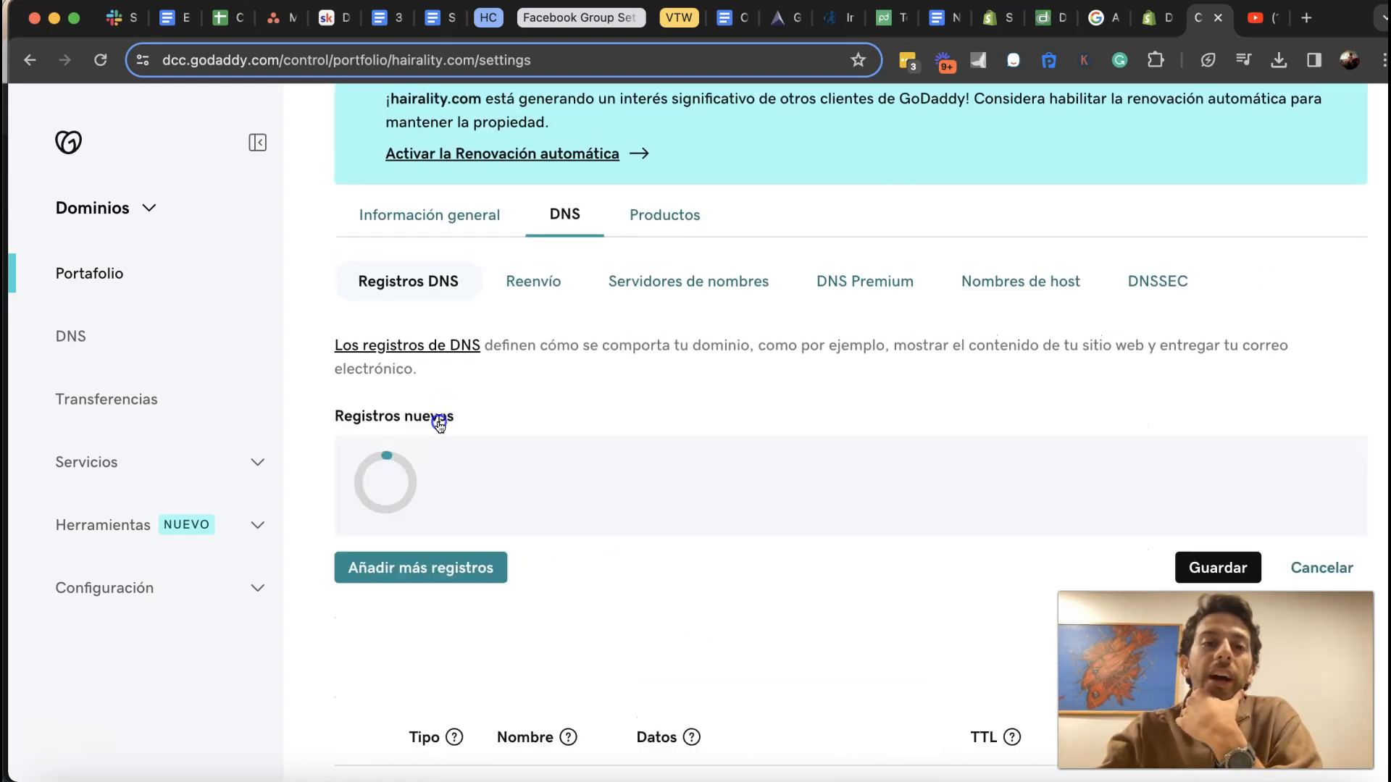
scroll(583, 688, "down", 1)
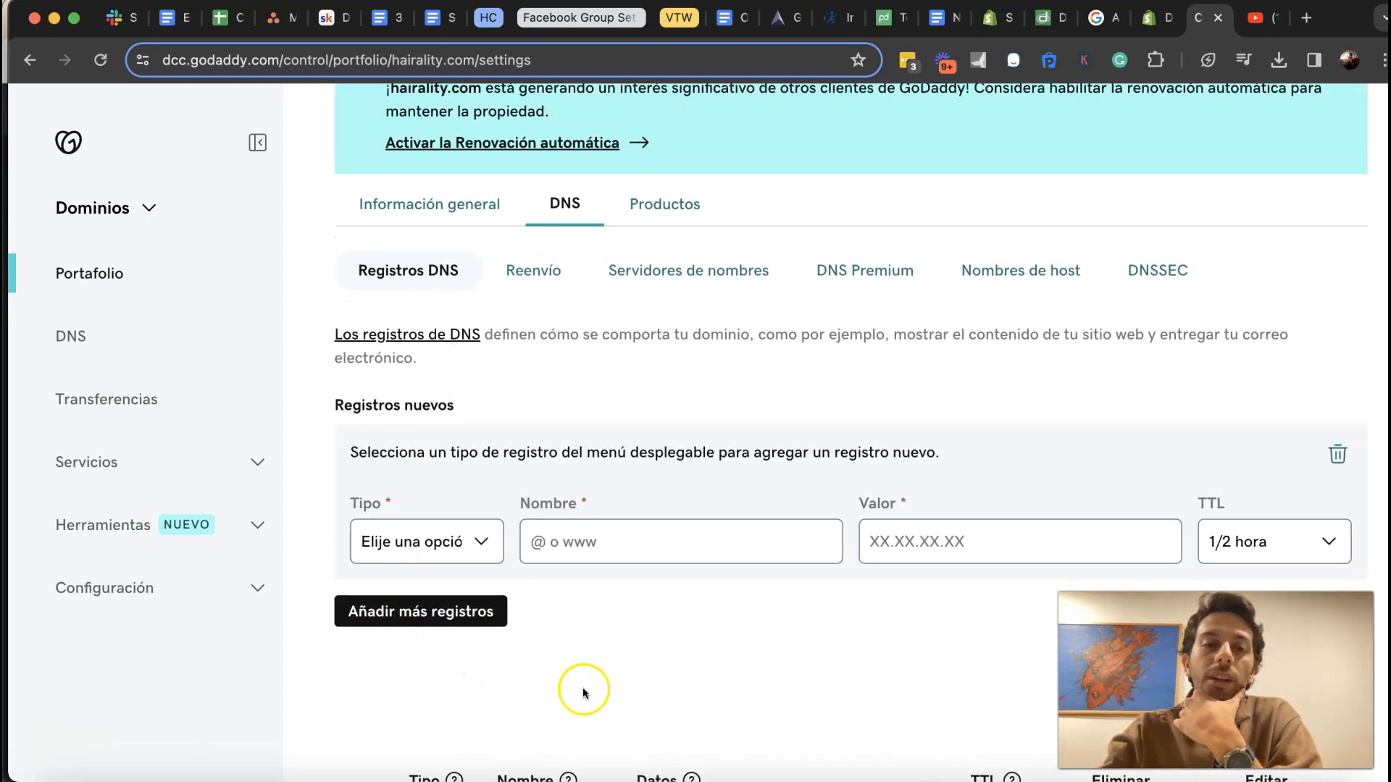
left_click(427, 524)
left_click(439, 613)
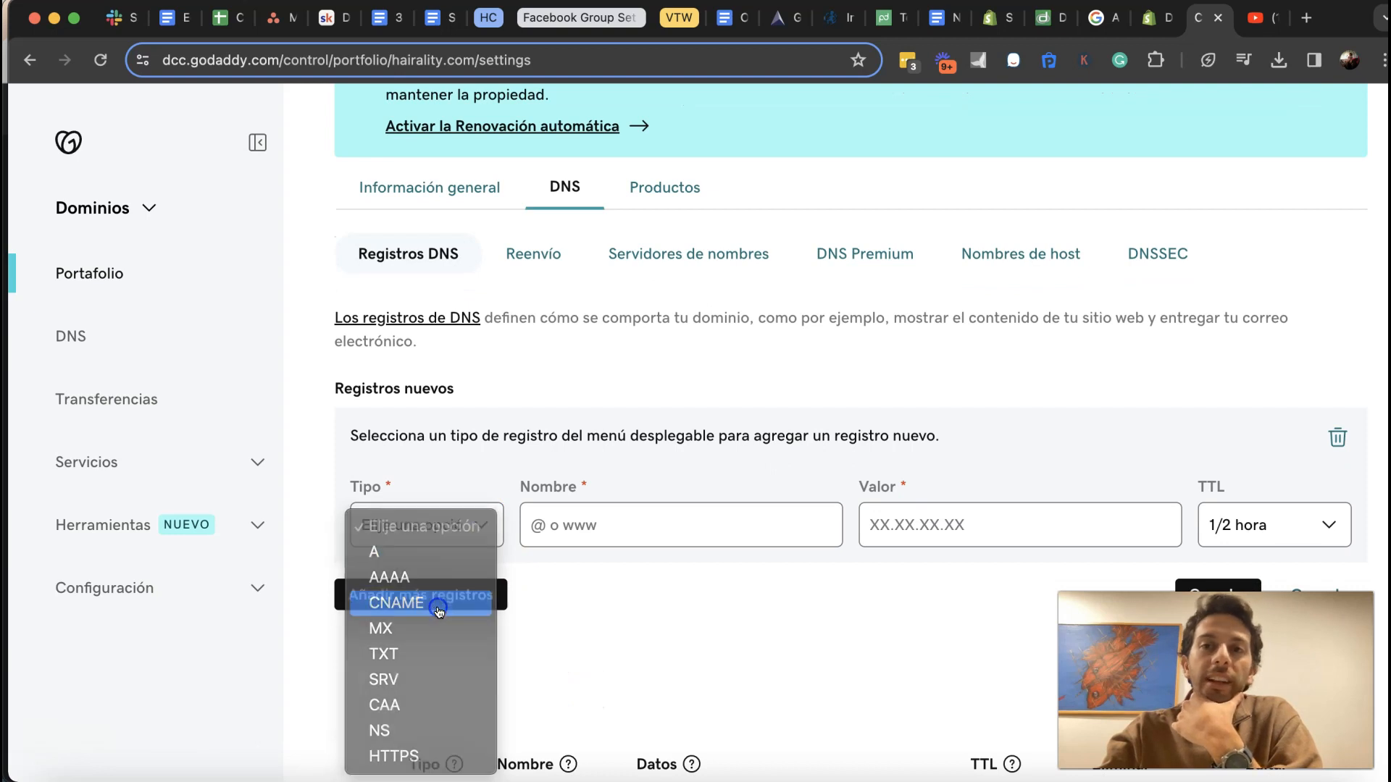
Copy Record #1's host name from Shopify and enter qtr._domainkey as the new CNAME record's name in GoDaddy
left_click(1151, 29)
scroll(638, 458, "down", 5)
left_click(956, 427)
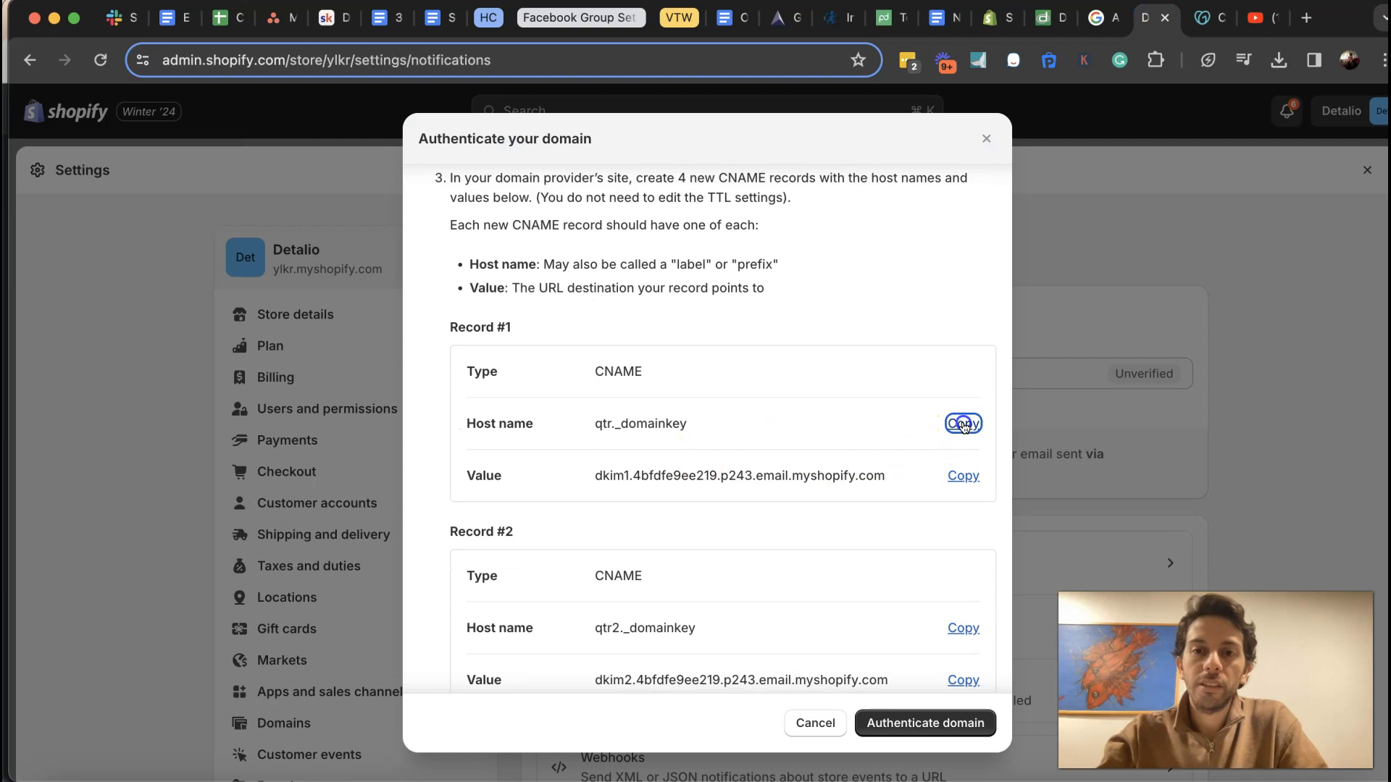
left_click(1195, 22)
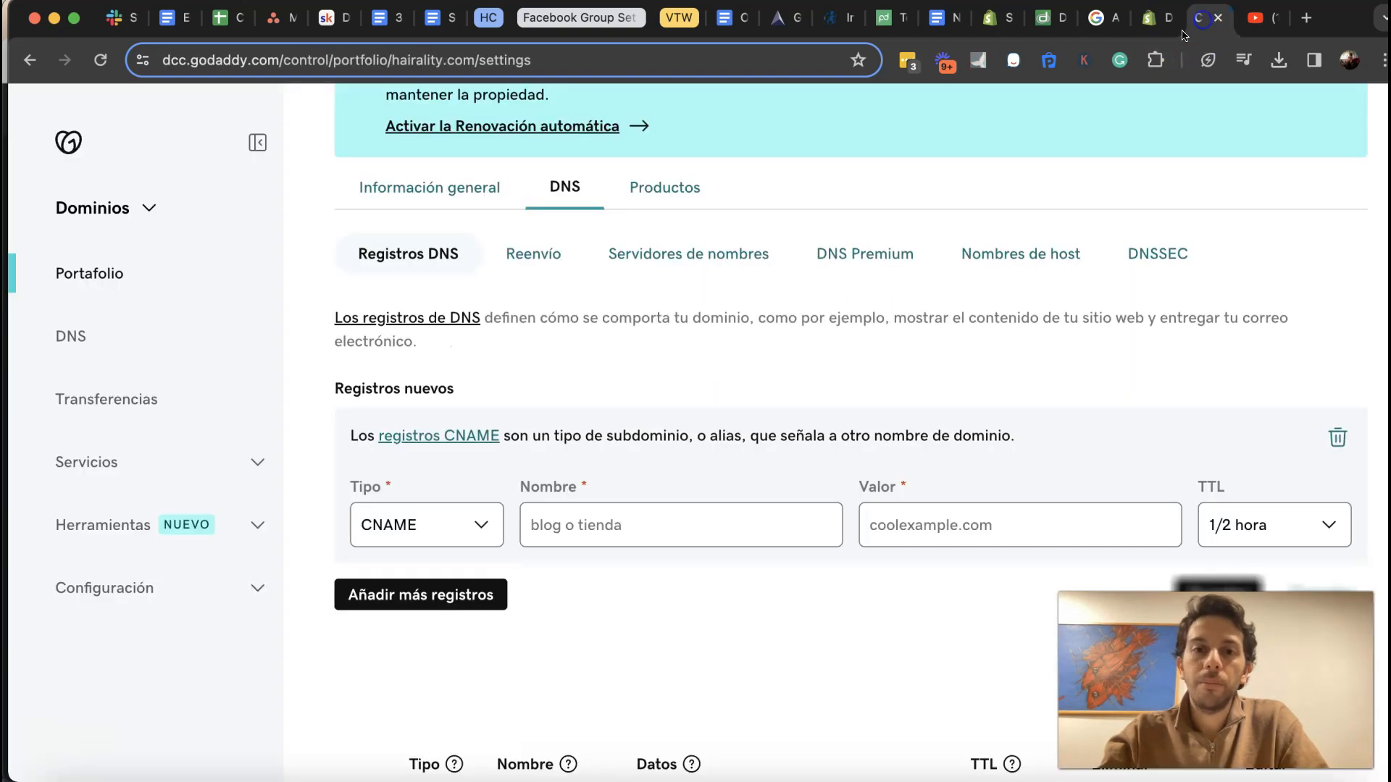
left_click(751, 515)
key("super+v")
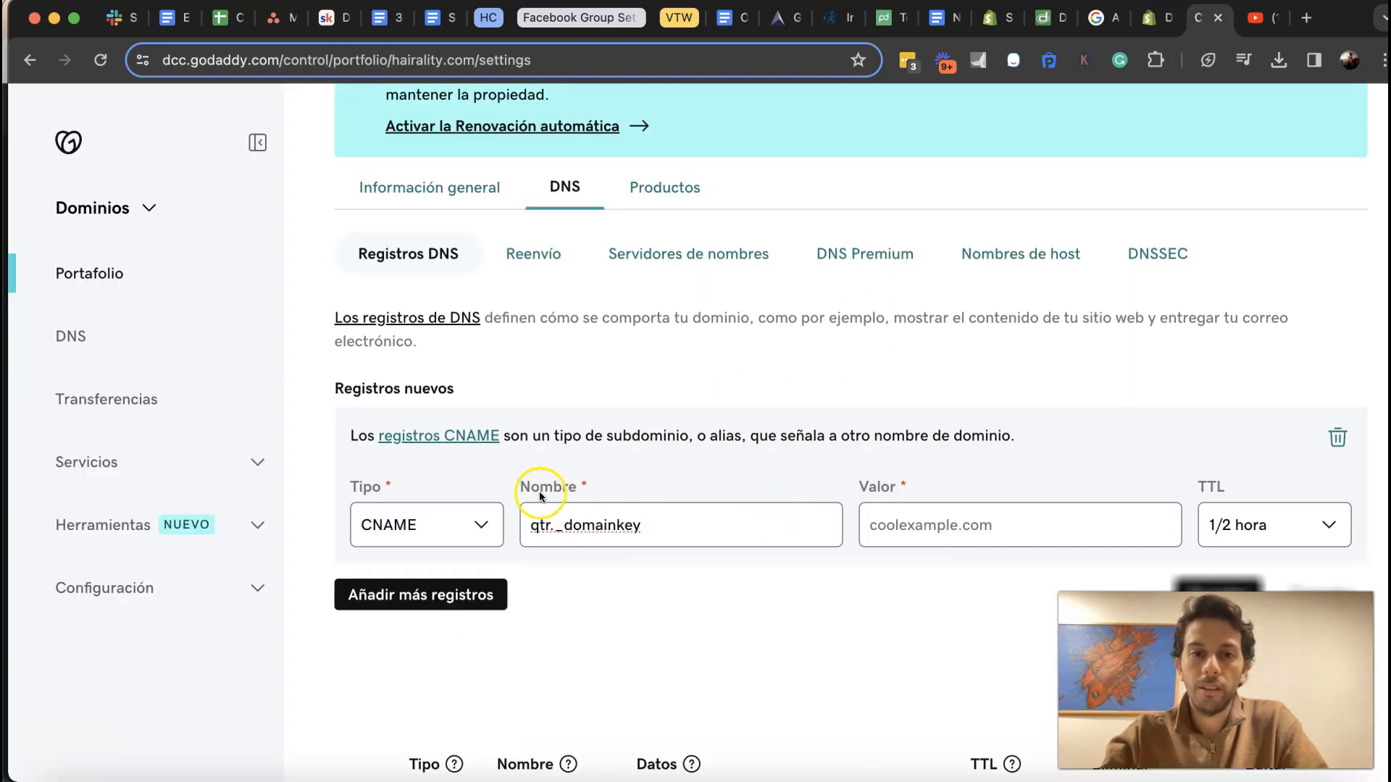
Copy Record #1's value from Shopify, enter dkim1.4bfdfe9ee219.p243.email.myshopify.com as the GoDaddy record's value, and save the record
left_click(1157, 18)
left_click(963, 477)
left_click(1206, 18)
left_click(1021, 523)
key("super+v")
scroll(1156, 393, "down", 2)
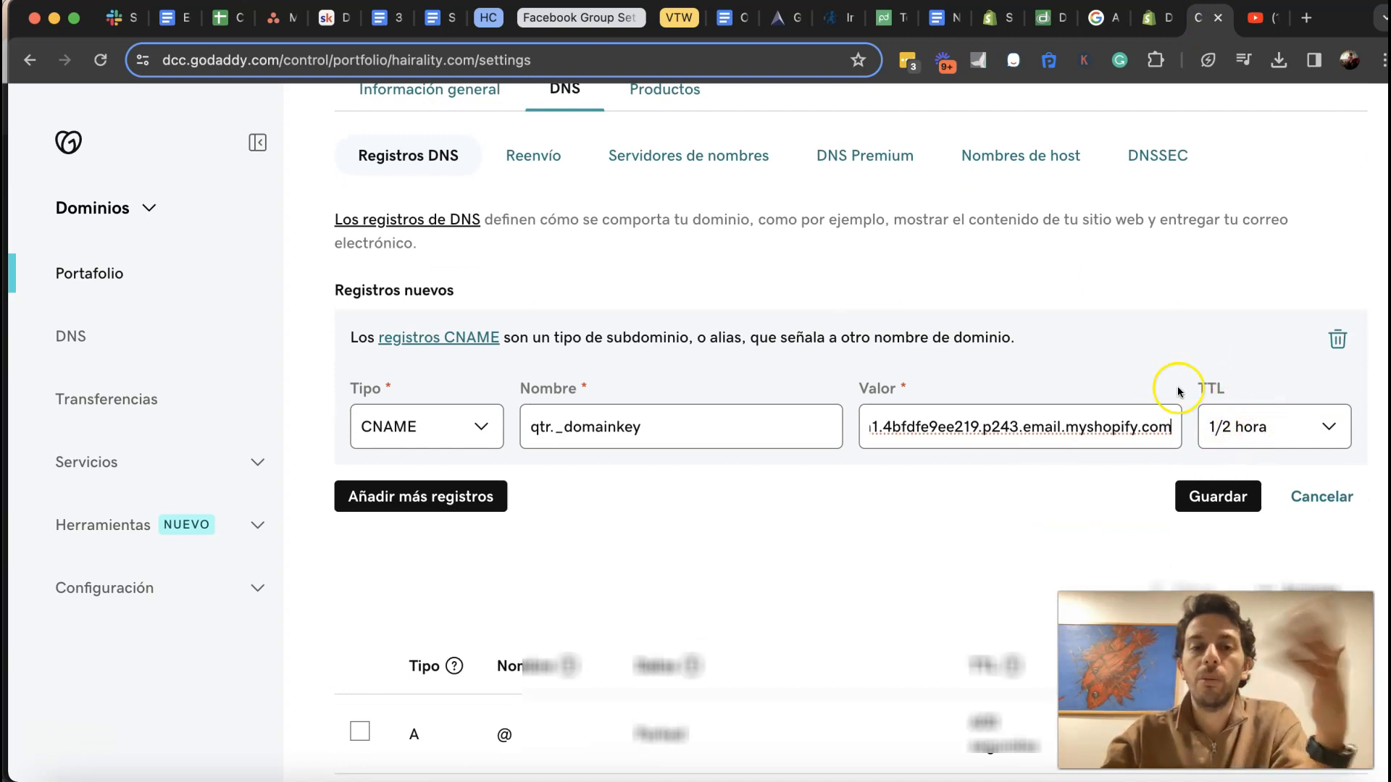
left_click(1209, 495)
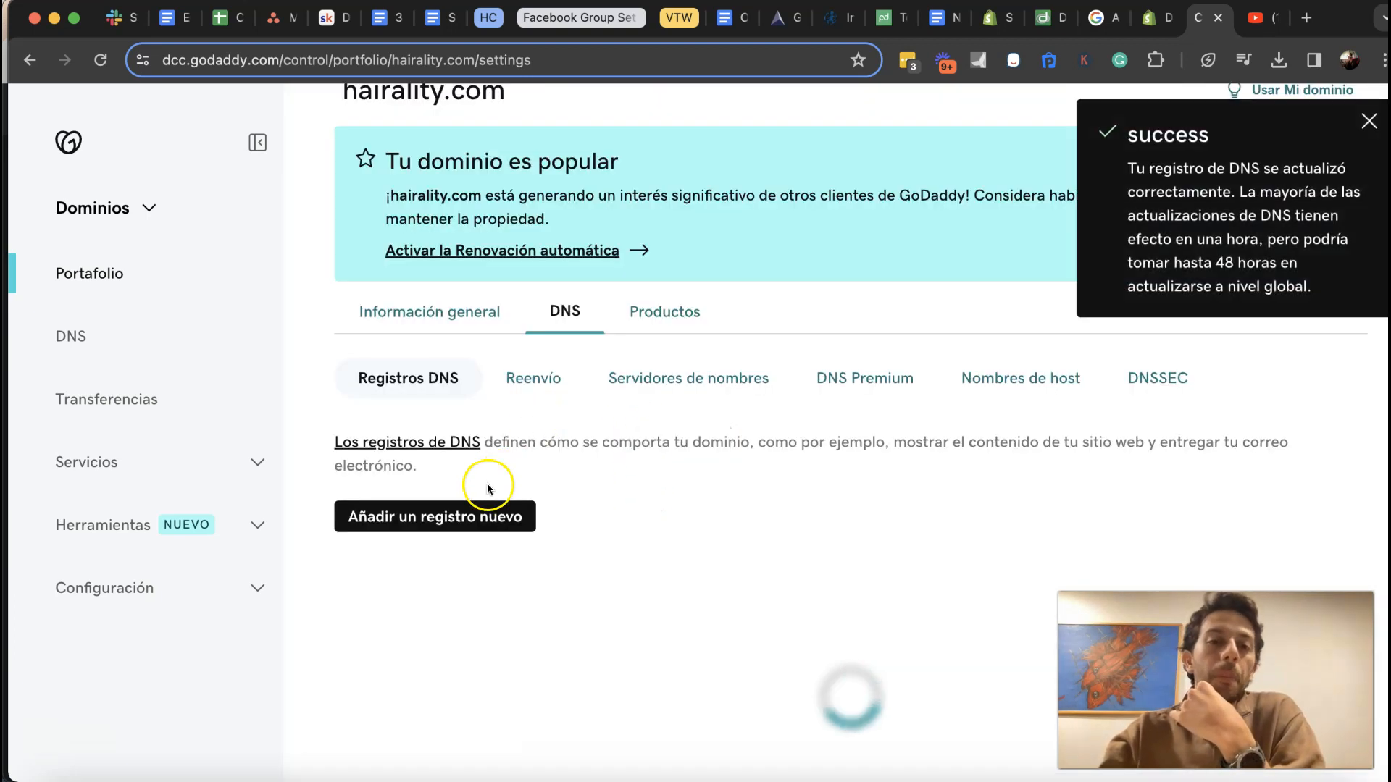
Start another DNS record in GoDaddy for Shopify's Record #2 and set its type to CNAME
left_click(460, 518)
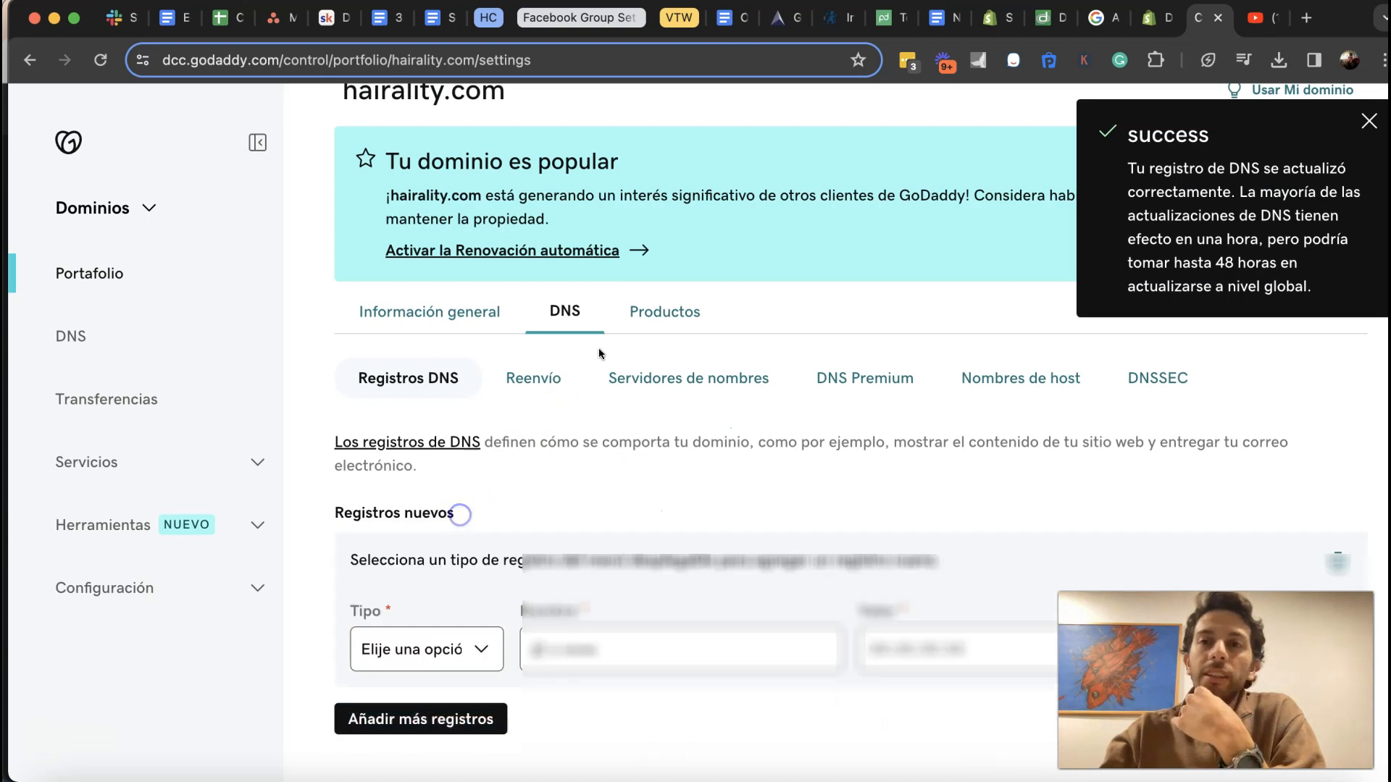
left_click(1159, 16)
scroll(521, 520, "down", 3)
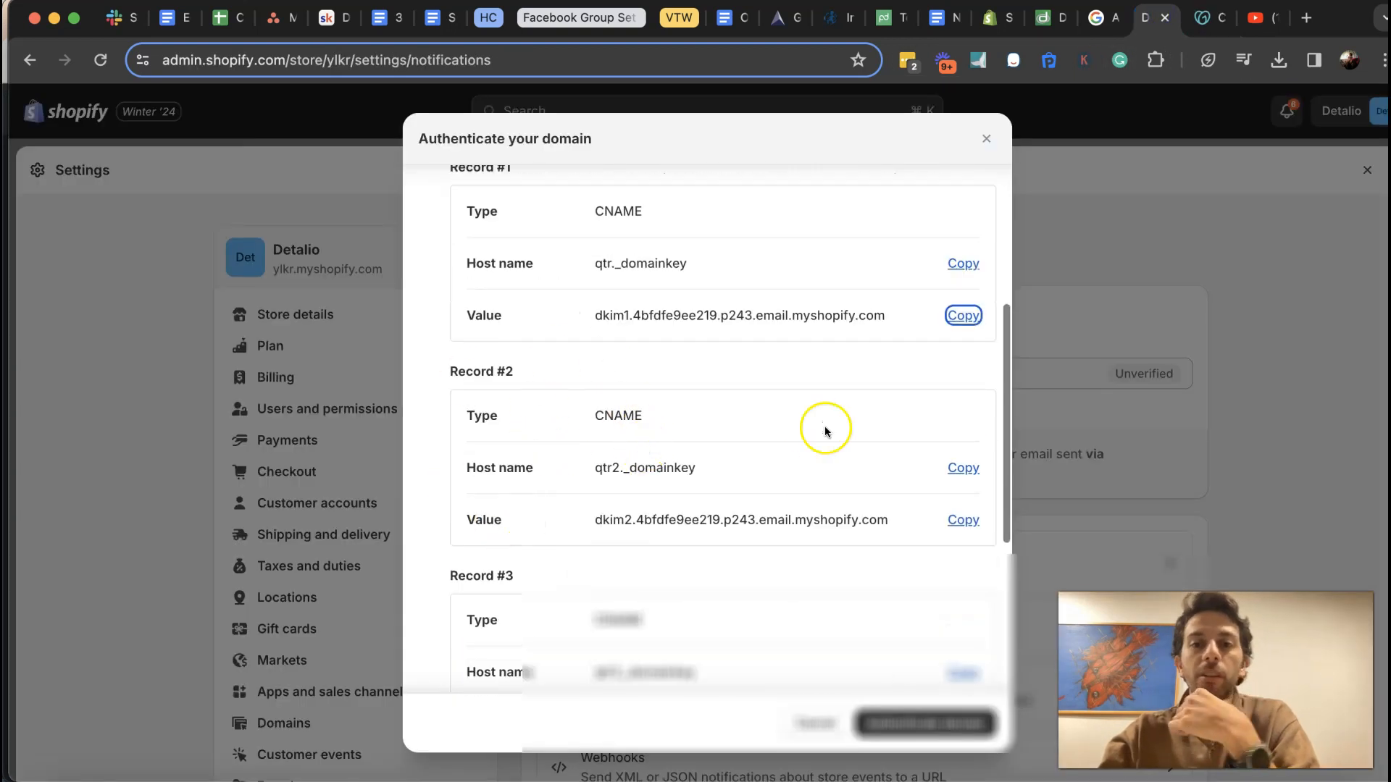
left_click(1203, 24)
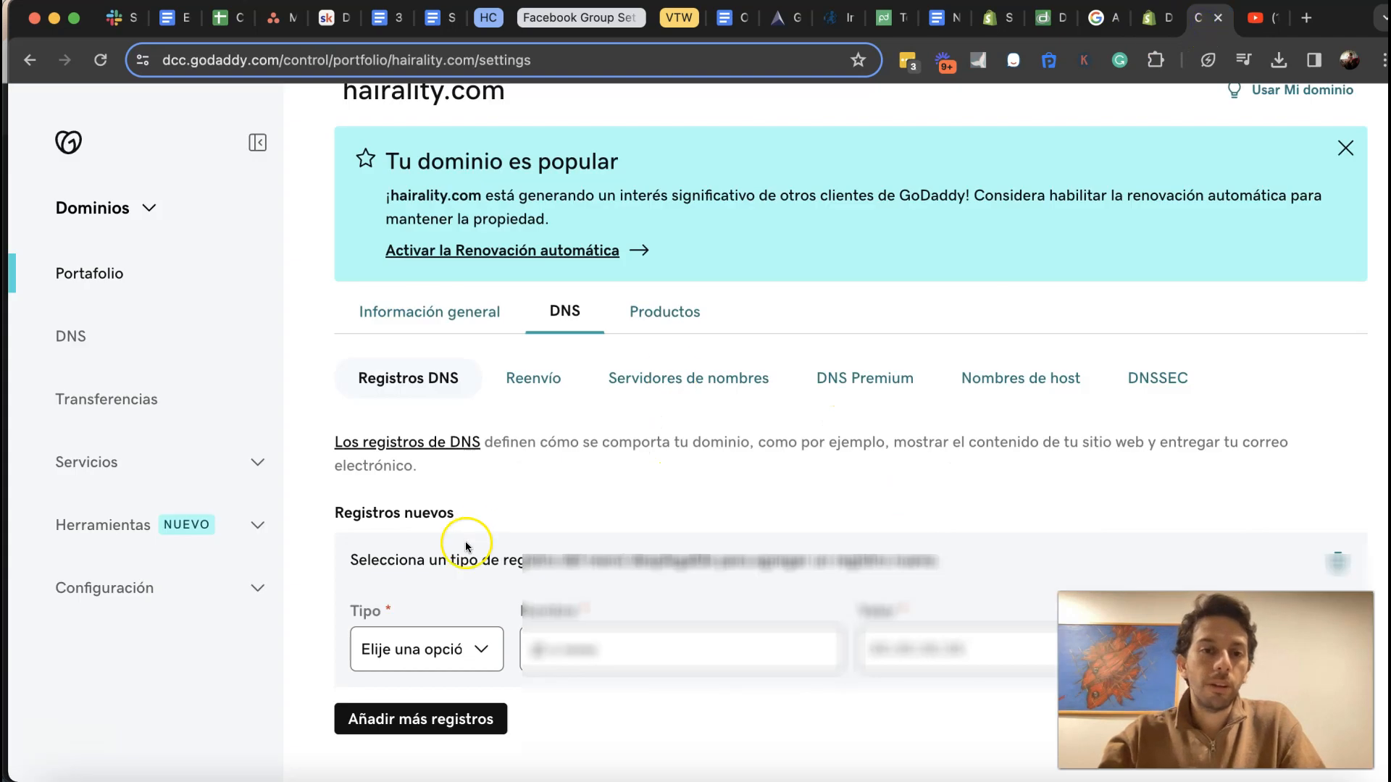
scroll(476, 471, "down", 3)
left_click(472, 467)
left_click(450, 548)
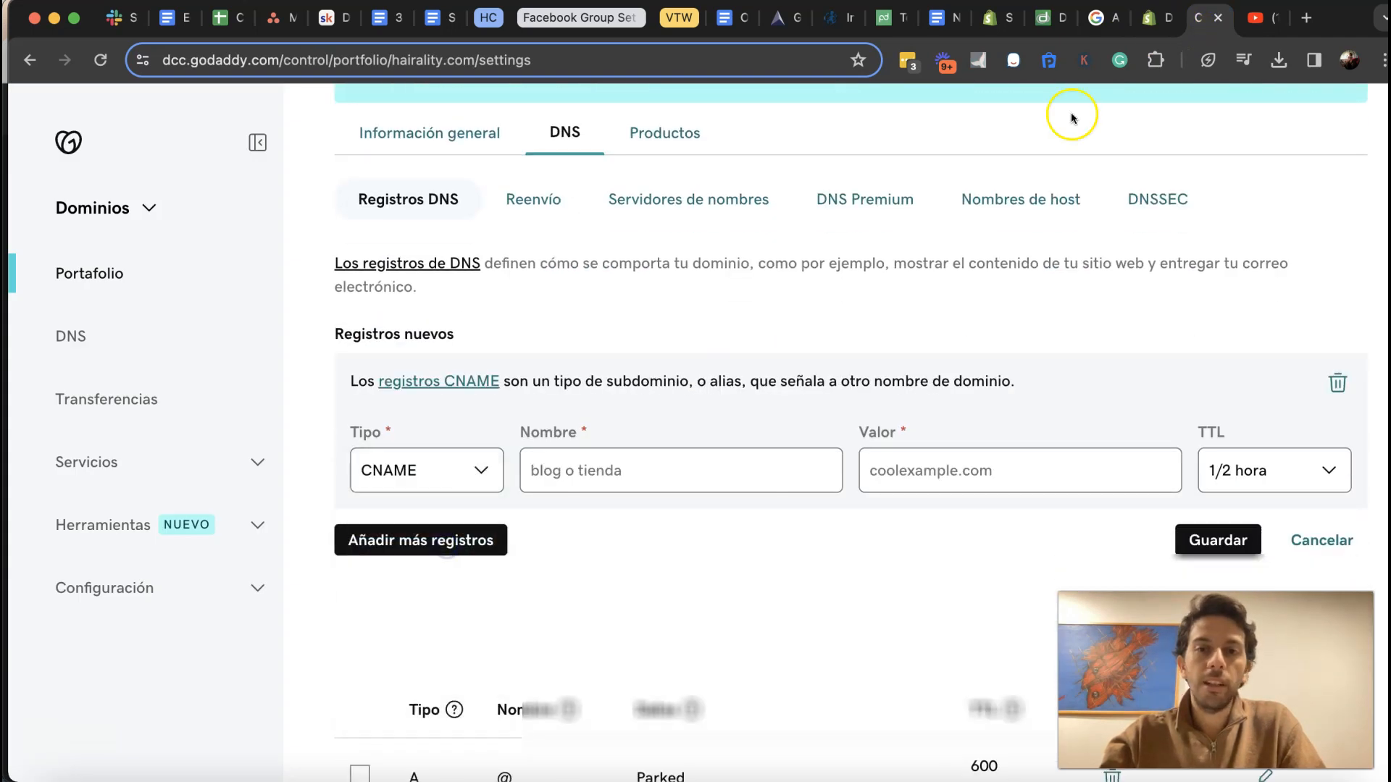
Copy Record #2's host name from Shopify and enter qtr2._domainkey as the second CNAME record's name in GoDaddy
left_click(1139, 29)
scroll(652, 463, "down", 1)
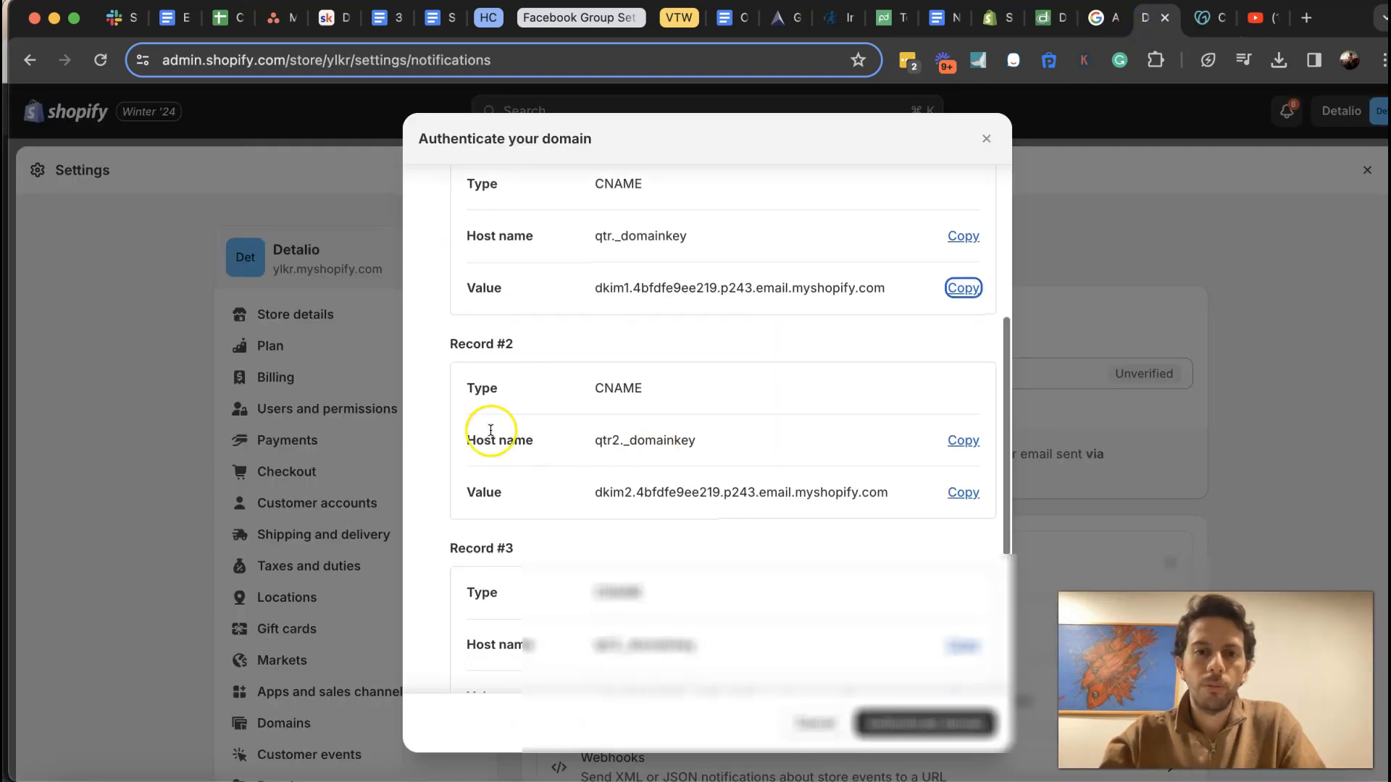
left_click(1200, 23)
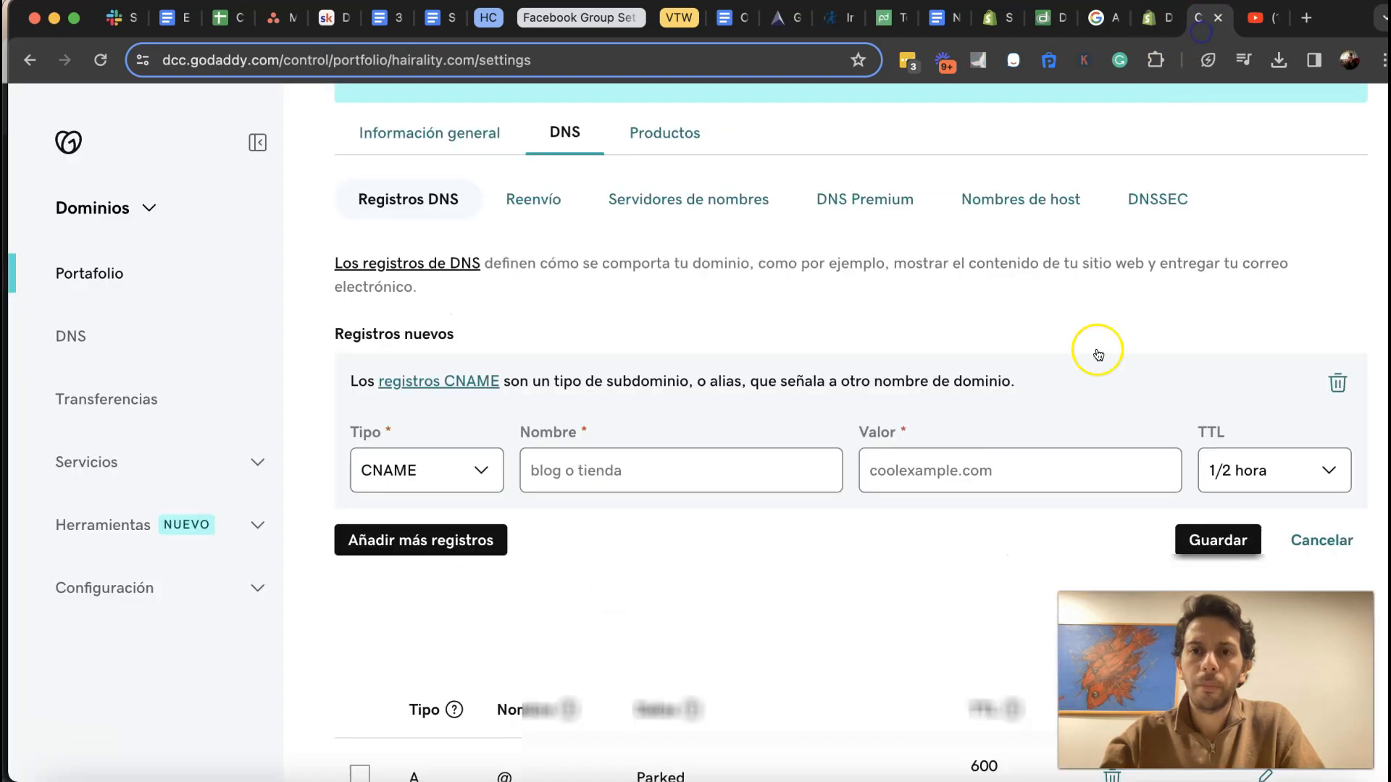
left_click(733, 465)
key("super+v")
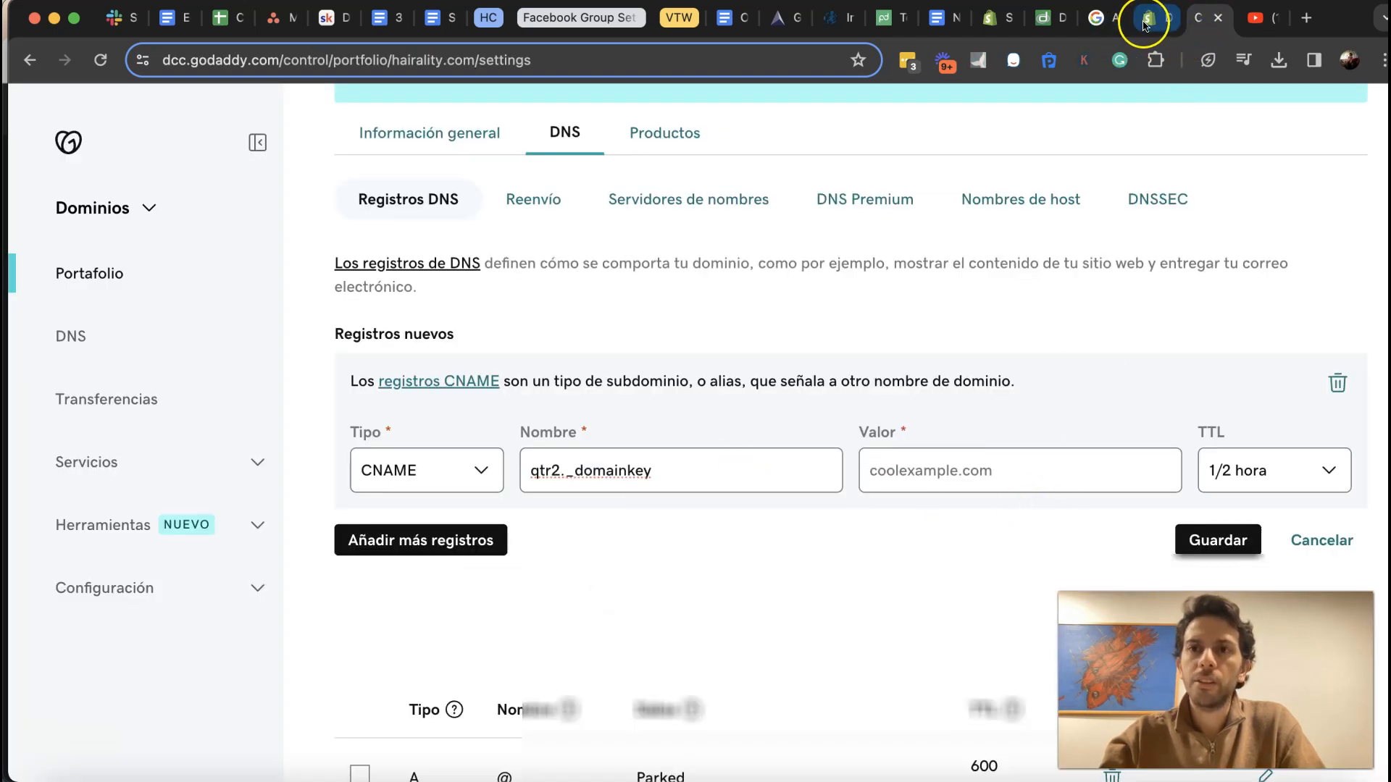
Copy Record #2's value from Shopify, enter dkim2.4bfdfe9ee219.p243.email.myshopify.com as the GoDaddy record's value, and save the record
key("ctrl+shift+Tab")
left_click(964, 492)
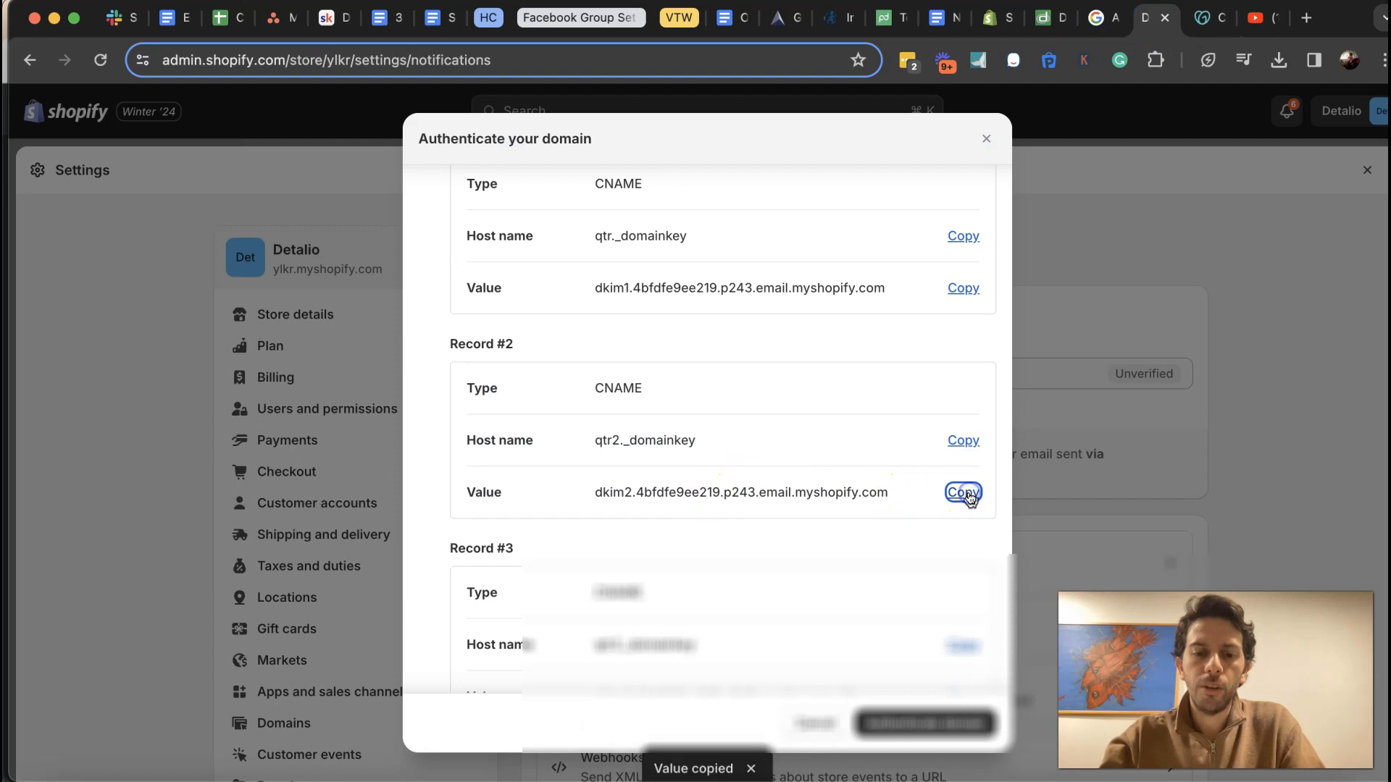
left_click(1204, 18)
left_click(988, 481)
key("super+v")
scroll(1003, 391, "down", 2)
left_click(1222, 408)
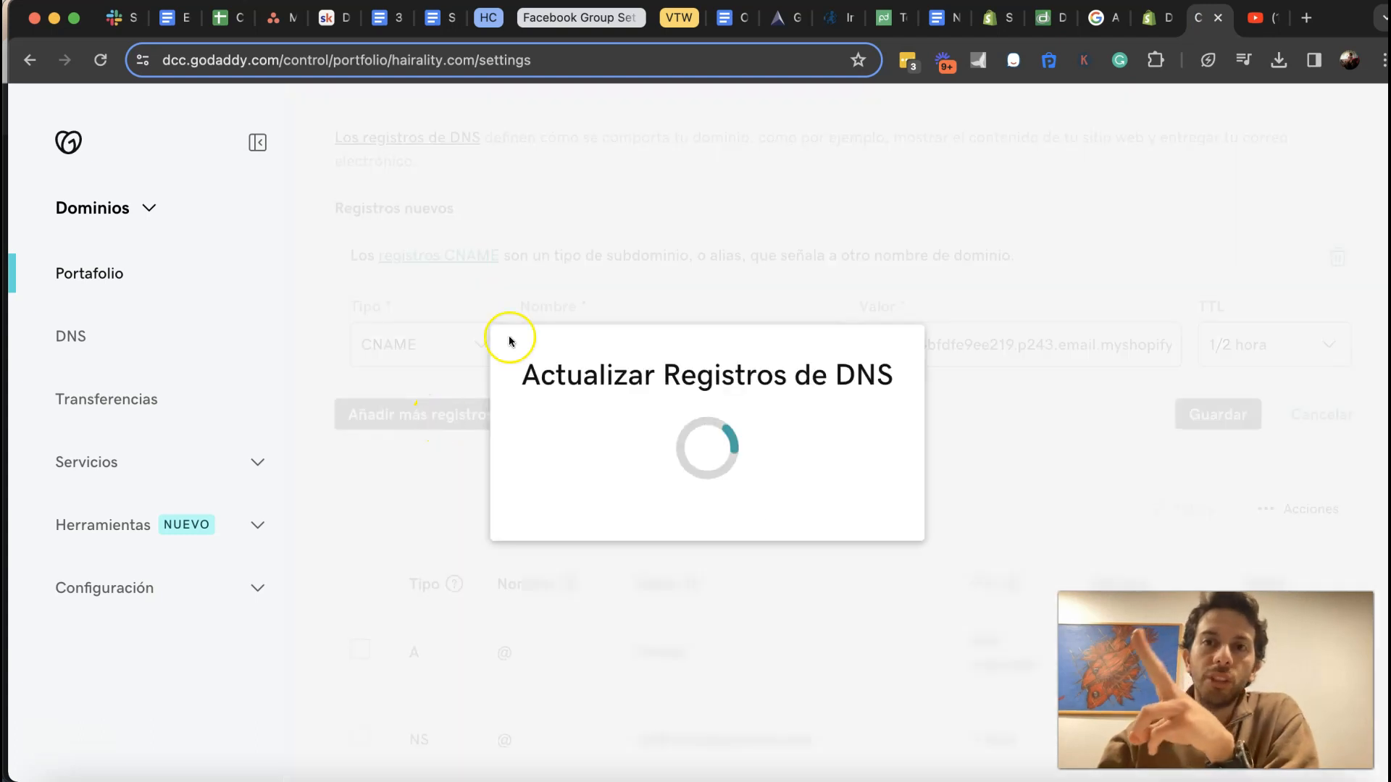
Return to Shopify and go through Records #1 to #4 in the domain authentication instructions
left_click(1153, 19)
scroll(601, 386, "up", 2)
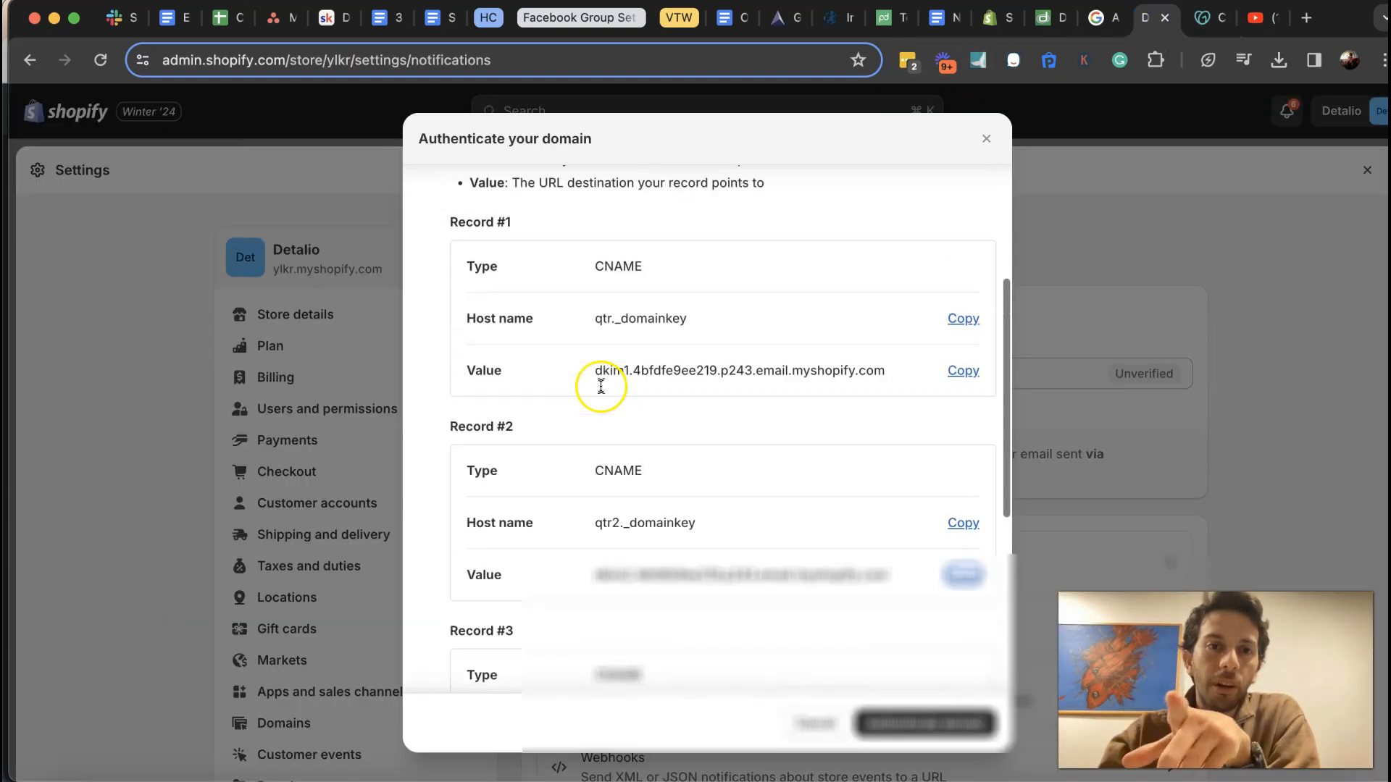
left_click_drag(448, 237, 502, 267)
left_click_drag(448, 453, 551, 449)
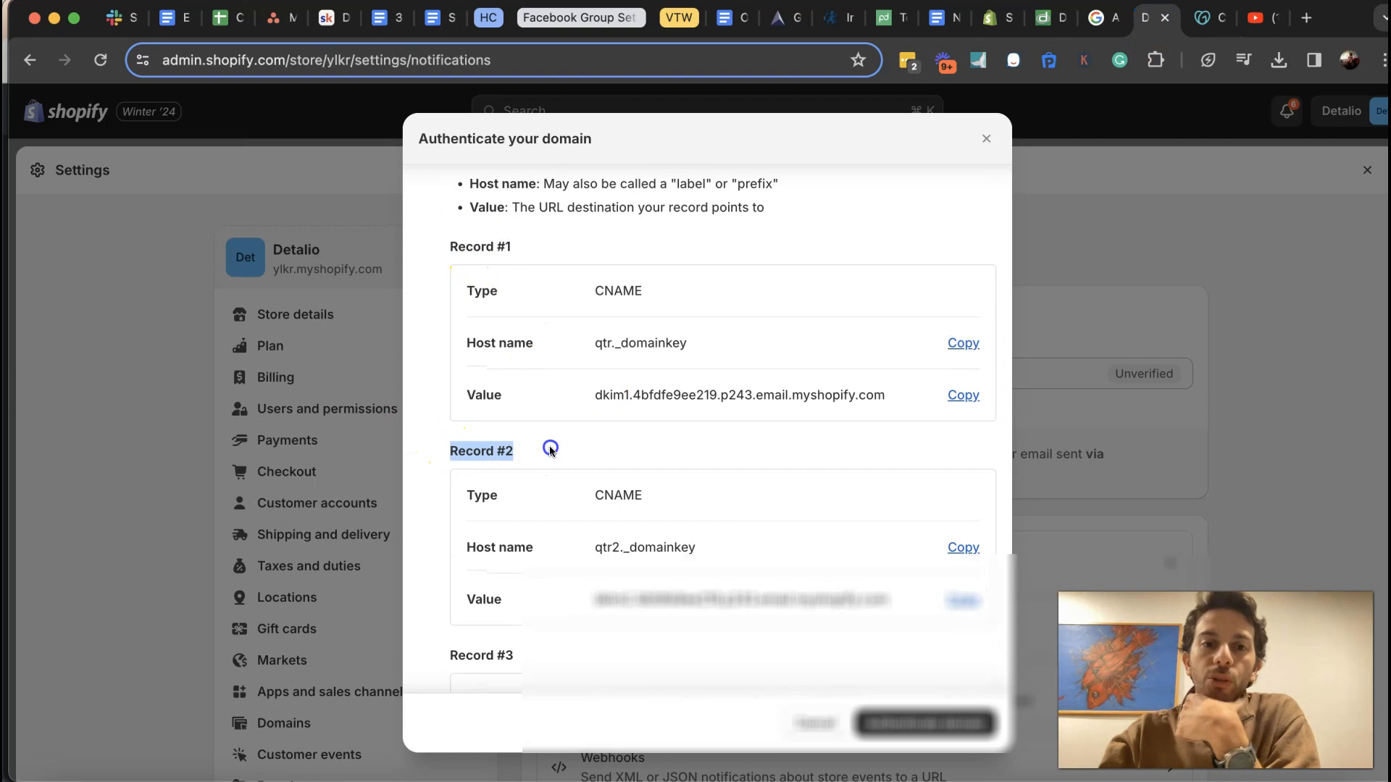
scroll(550, 450, "down", 5)
left_click_drag(444, 311, 565, 310)
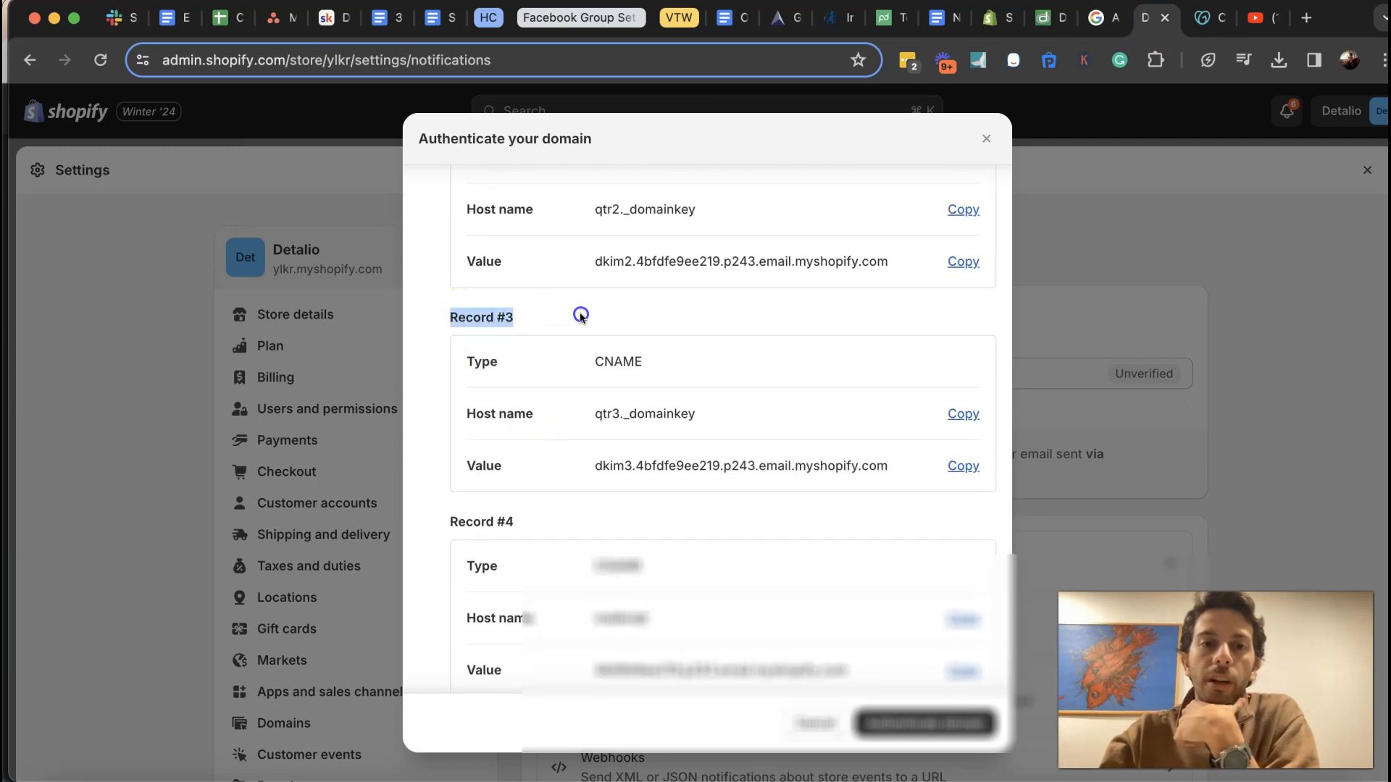
scroll(572, 313, "down", 1)
left_click_drag(448, 455, 585, 453)
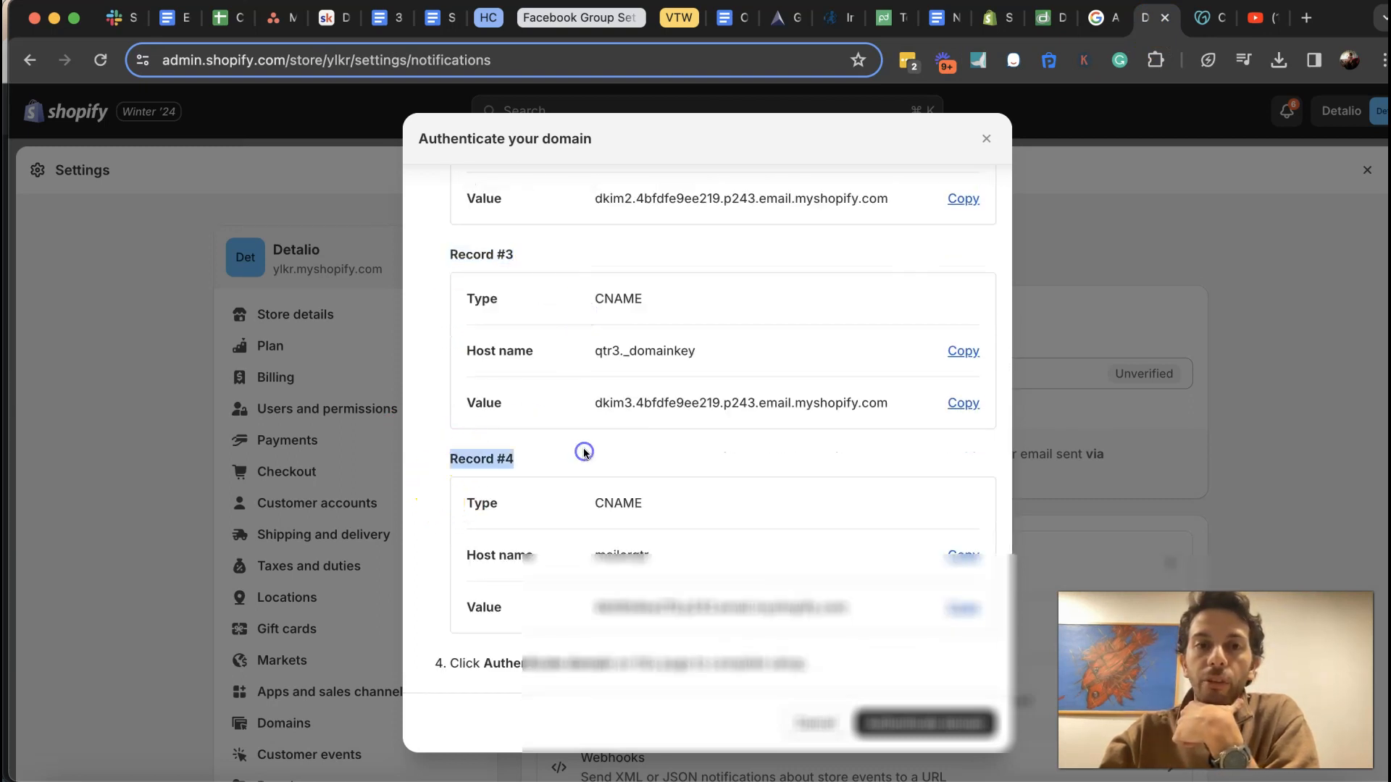
Copy Record #3's host name from Shopify, enter qtr3._domainkey as a new GoDaddy record's name, and set its type to CNAME
left_click(584, 453)
scroll(585, 453, "up", 1)
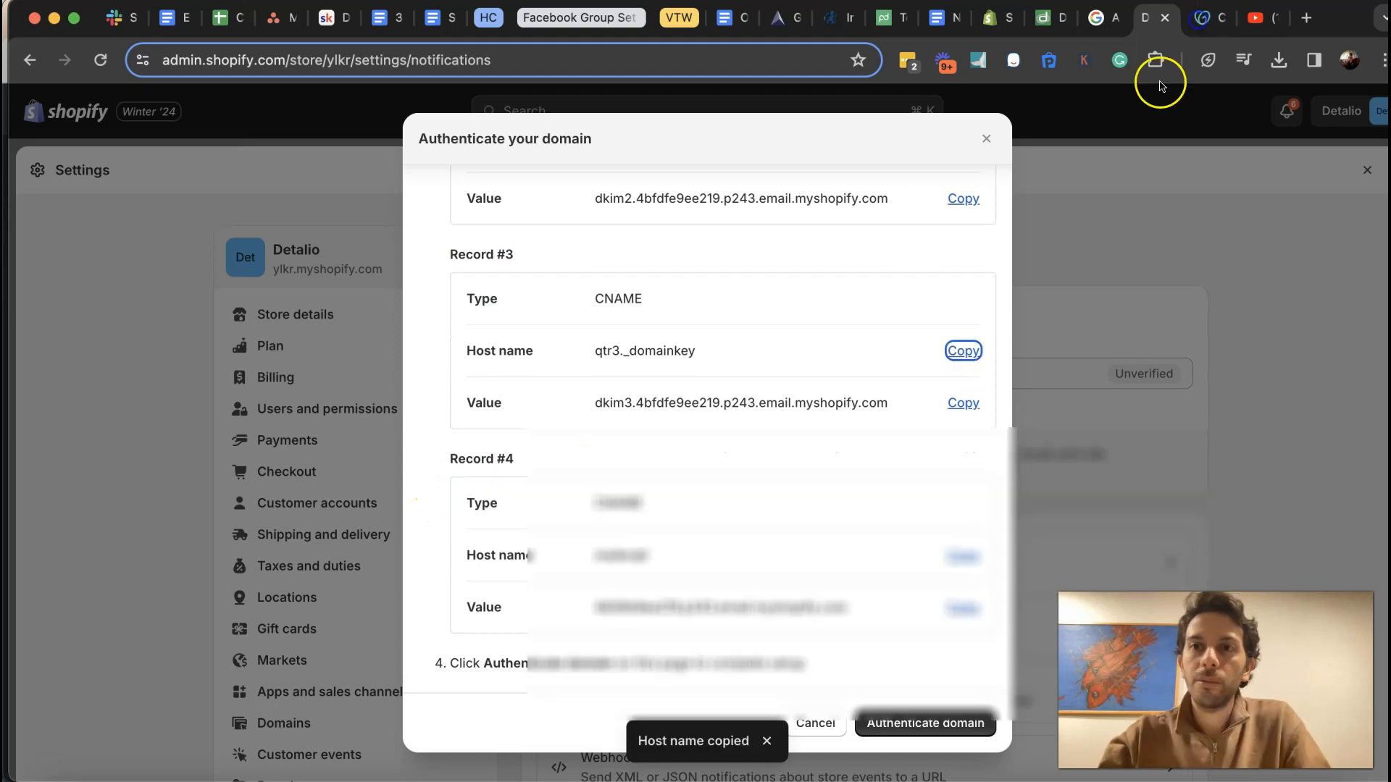
left_click(1202, 17)
left_click(473, 346)
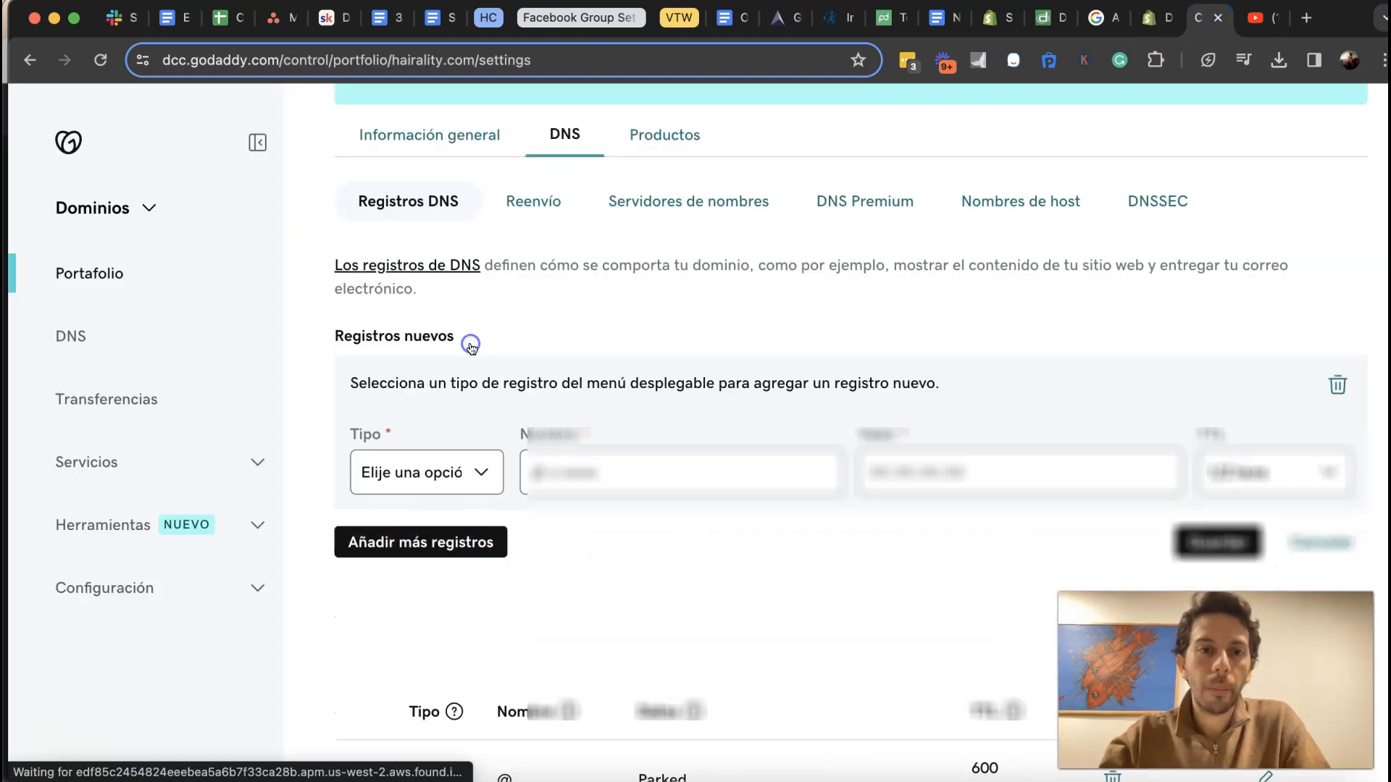
left_click(635, 466)
left_click(433, 482)
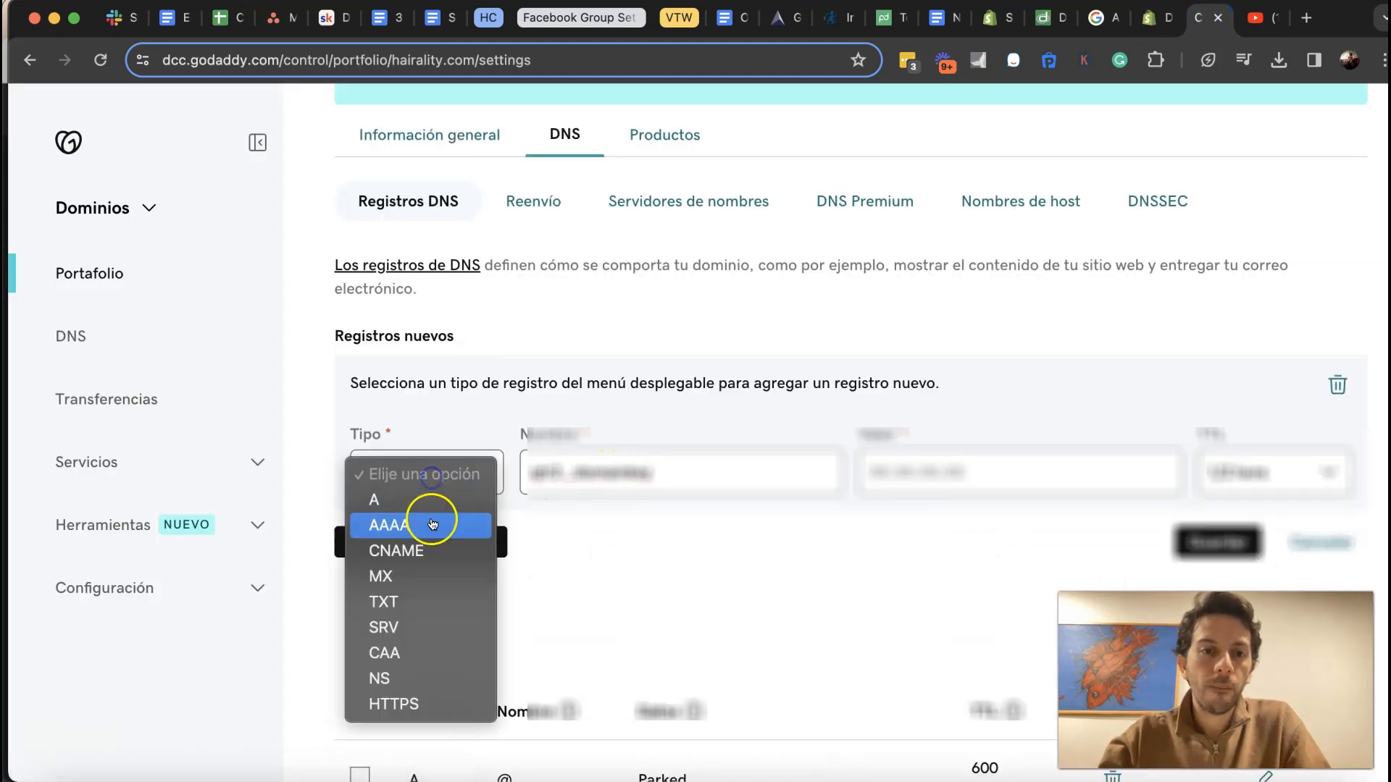
left_click(433, 548)
Copy Record #3's value from Shopify, enter dkim3.4bfdfe9ee219.p243.email.myshopify.com as the GoDaddy record's value, and save the record
left_click(1145, 21)
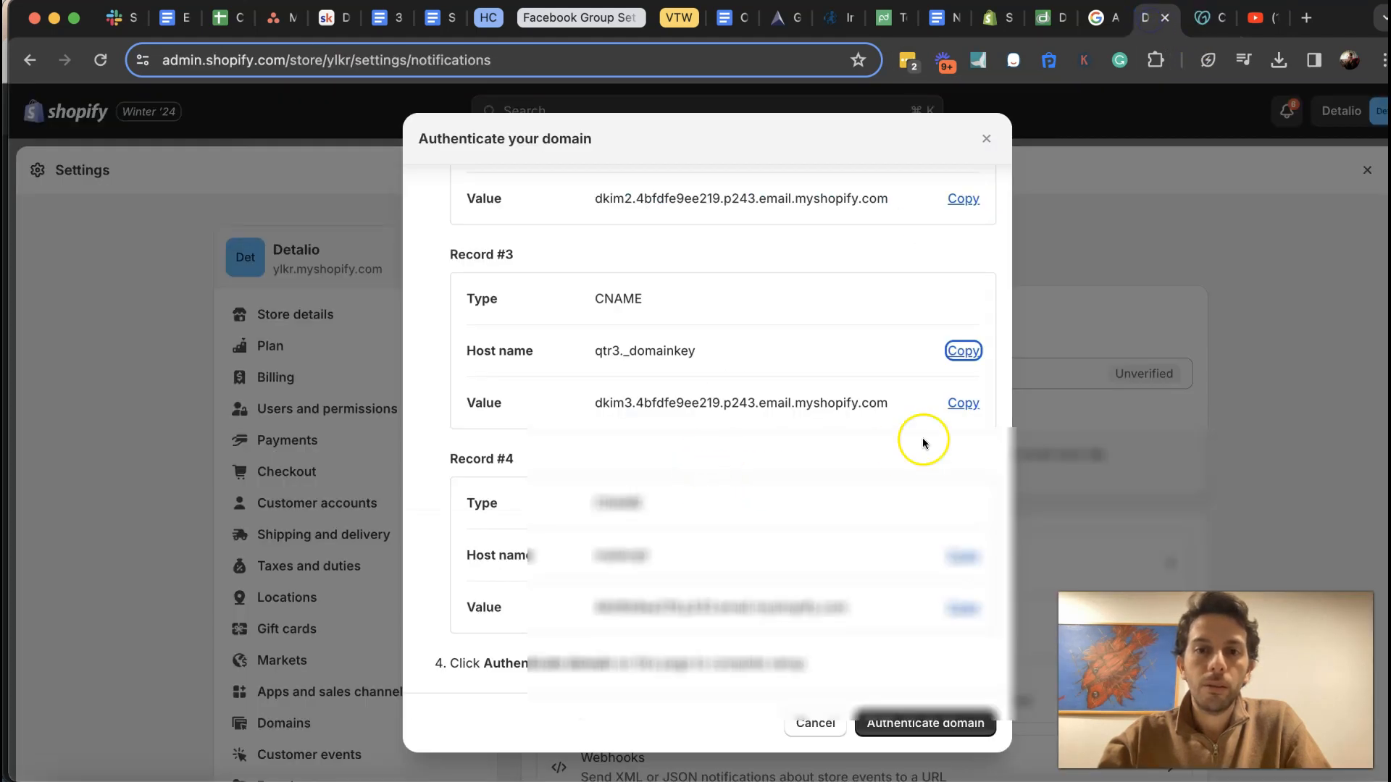
left_click(971, 401)
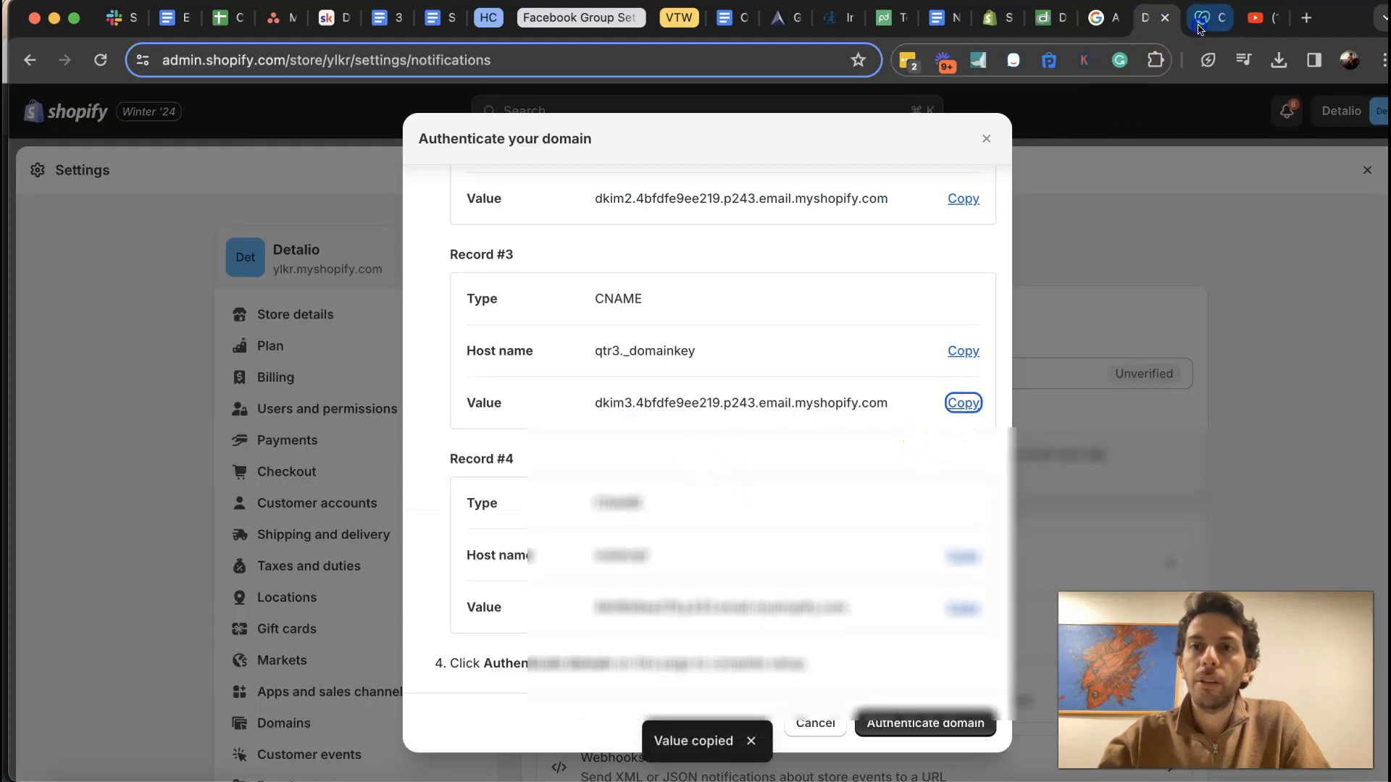
left_click(1208, 17)
left_click(901, 460)
key("ctrl+v")
scroll(1213, 434, "down", 3)
left_click(1224, 368)
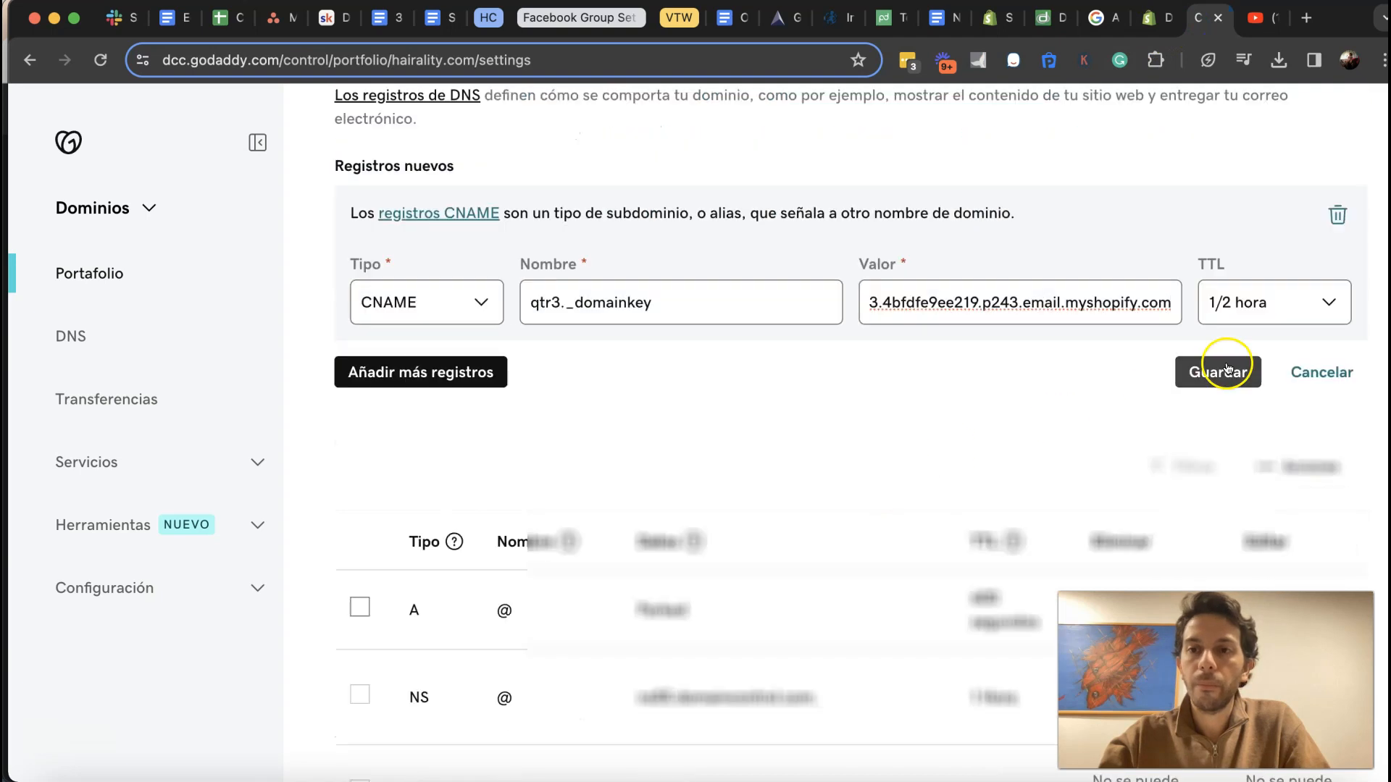
Copy Record #4's host name from Shopify and add another GoDaddy record named mailerqtr with the type CNAME
left_click(1147, 11)
left_click(963, 554)
left_click(1202, 19)
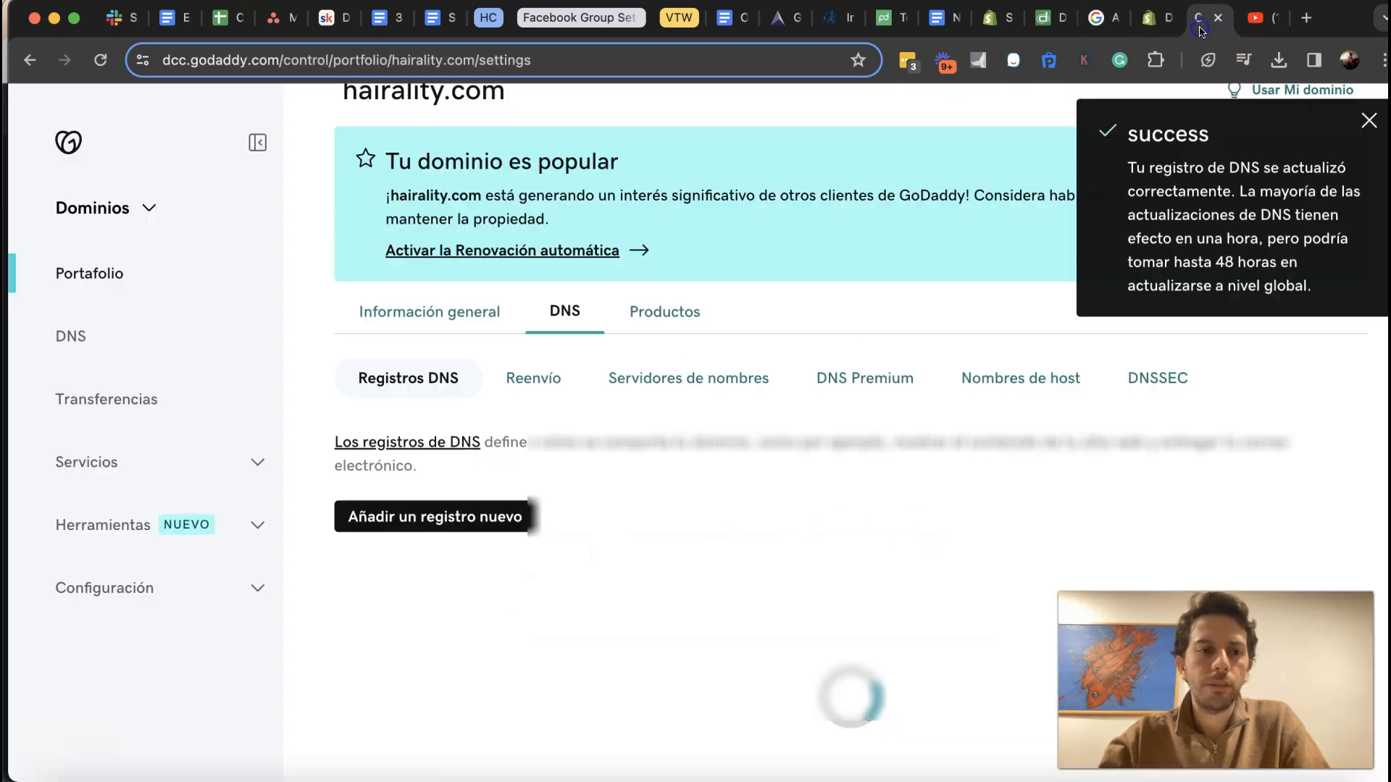
left_click(479, 531)
left_click(620, 647)
left_click(468, 648)
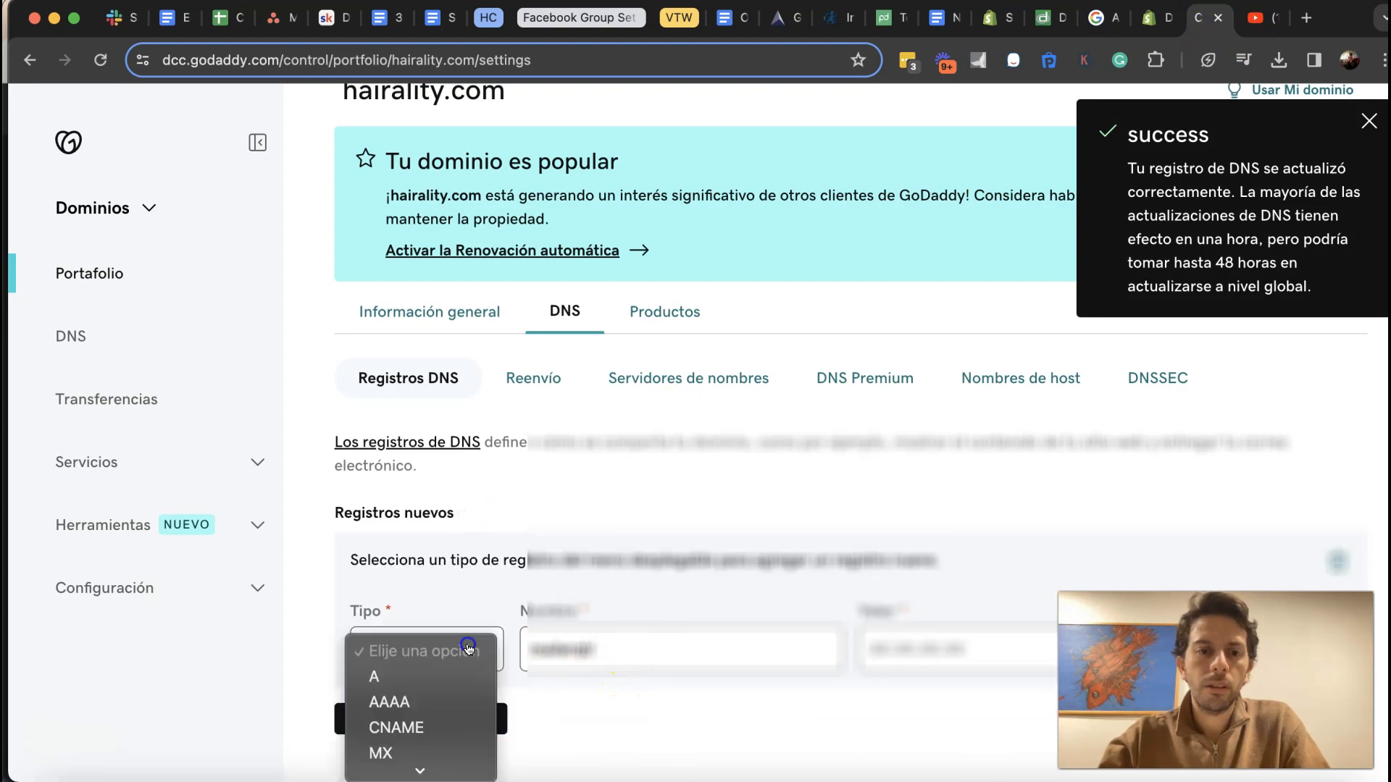
left_click(456, 727)
scroll(708, 503, "down", 3)
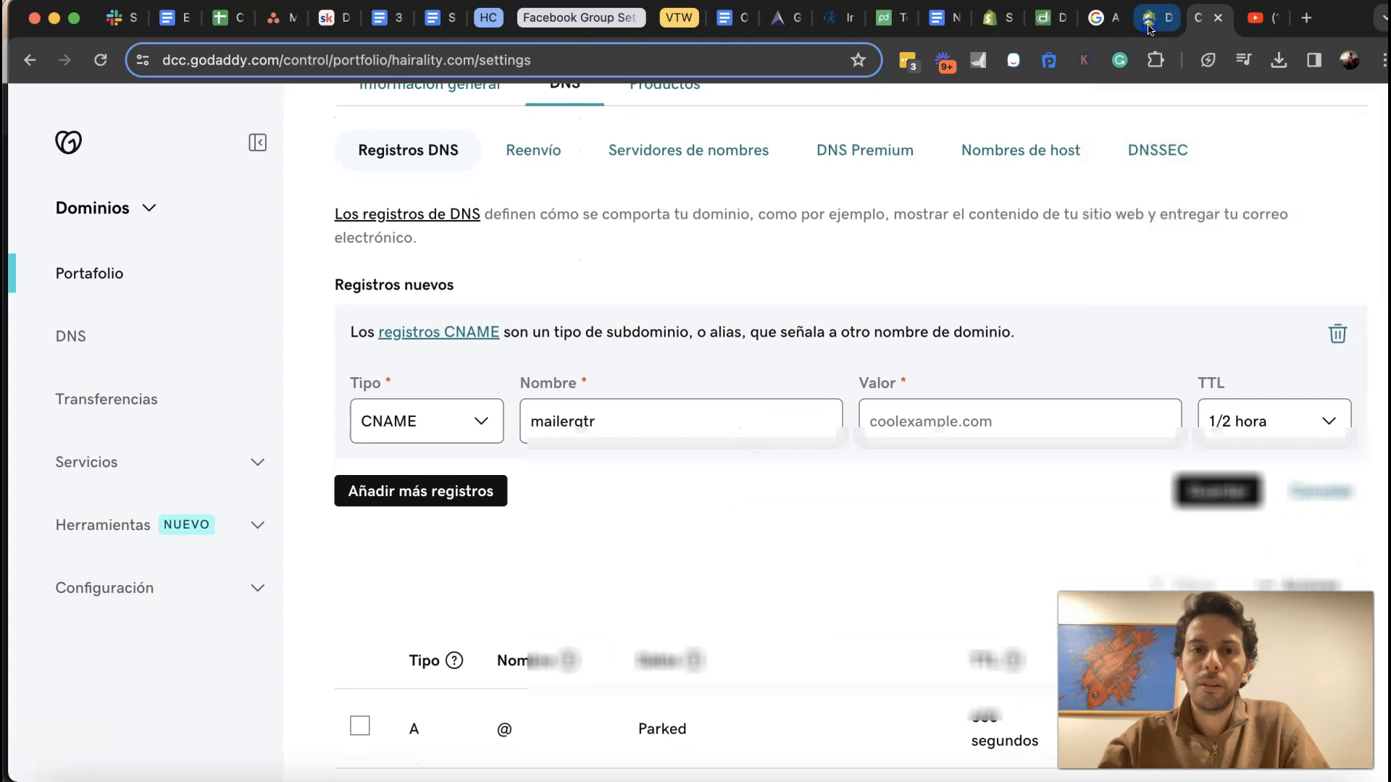
Copy Record #4's value from Shopify, enter 4bfdfe9ee219.p243.email.myshopify.com as the mailerqtr record's value in GoDaddy, and save the record
left_click(1149, 19)
left_click(944, 614)
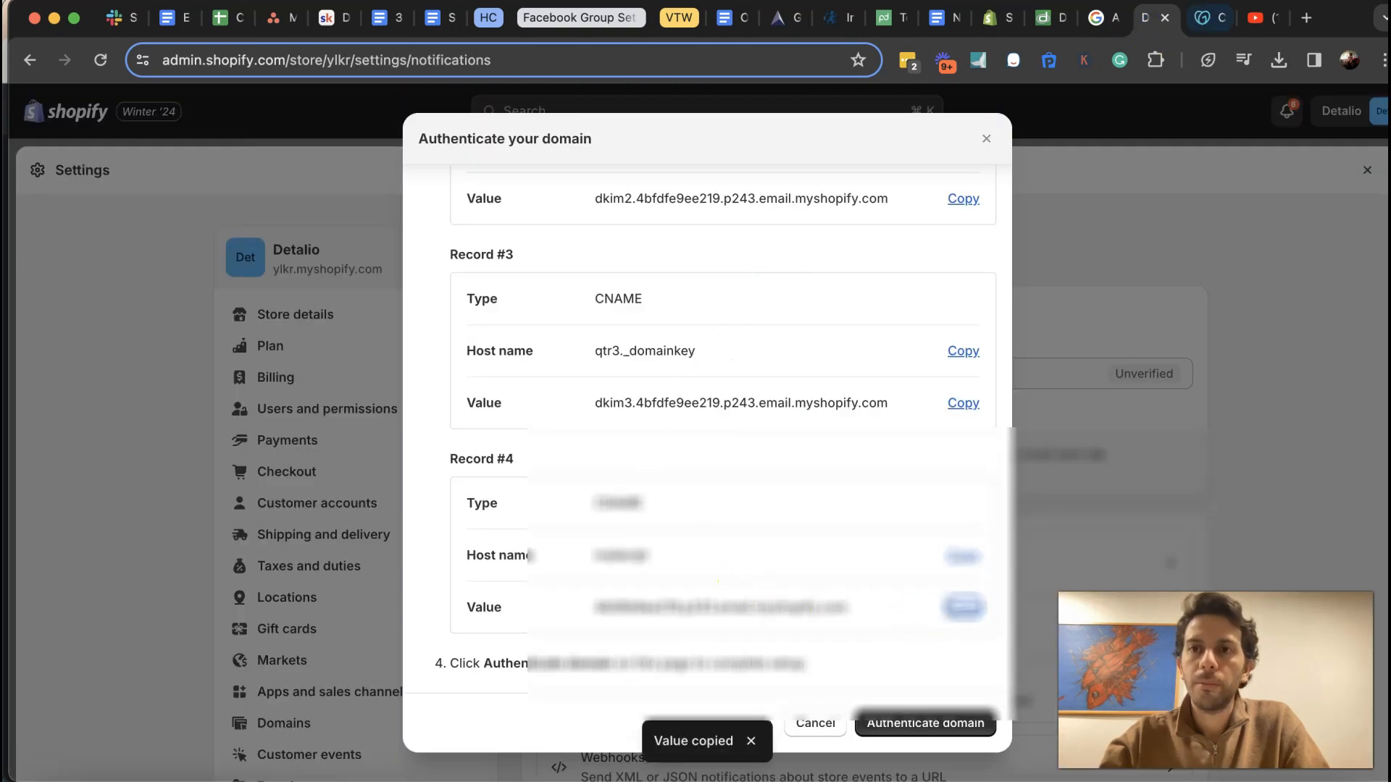
left_click(1205, 17)
left_click(1024, 441)
key("super+v")
scroll(1077, 413, "down", 3)
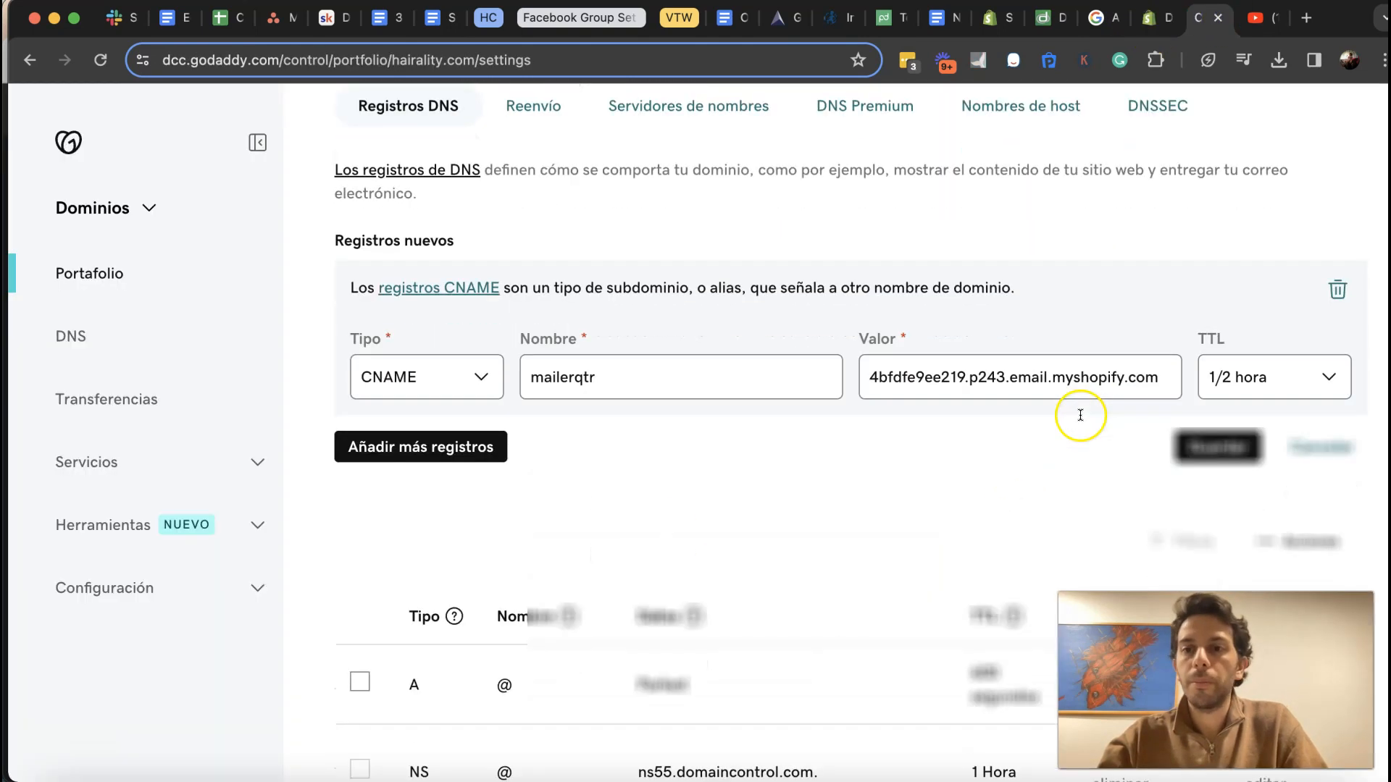
left_click(1212, 354)
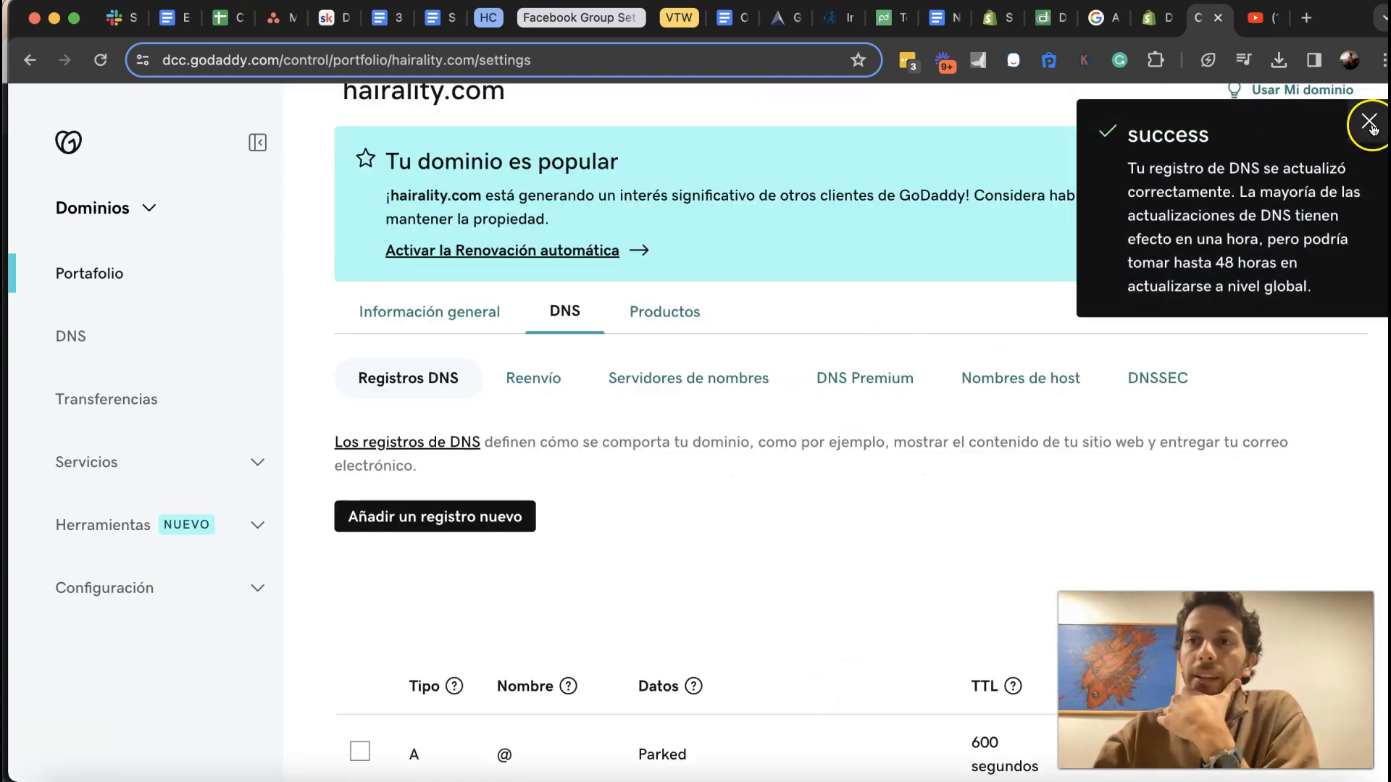
left_click(1369, 122)
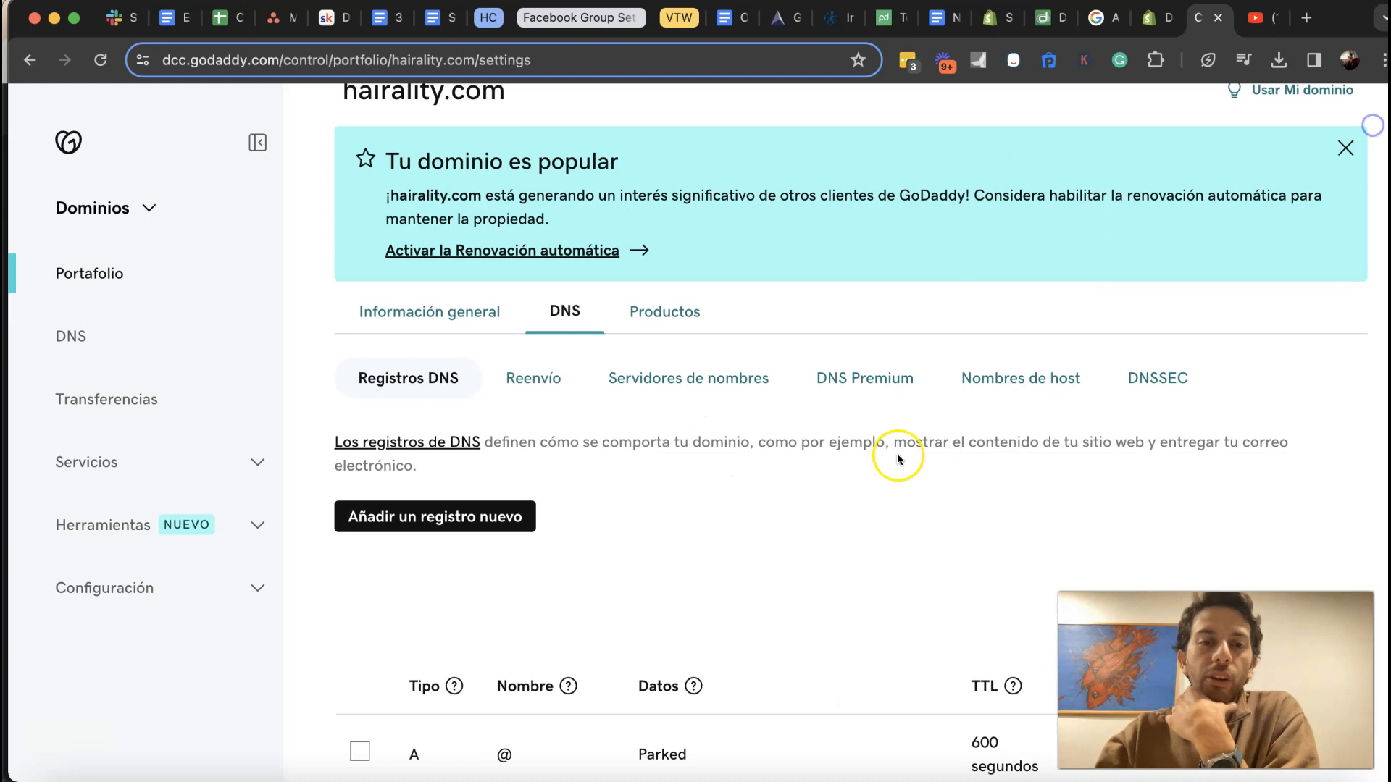
Check the new CNAME records in GoDaddy's DNS list against Shopify's instructions and authenticate the domain in Shopify
scroll(897, 536, "down", 12)
scroll(579, 500, "down", 1)
scroll(572, 463, "up", 1)
scroll(504, 525, "up", 2)
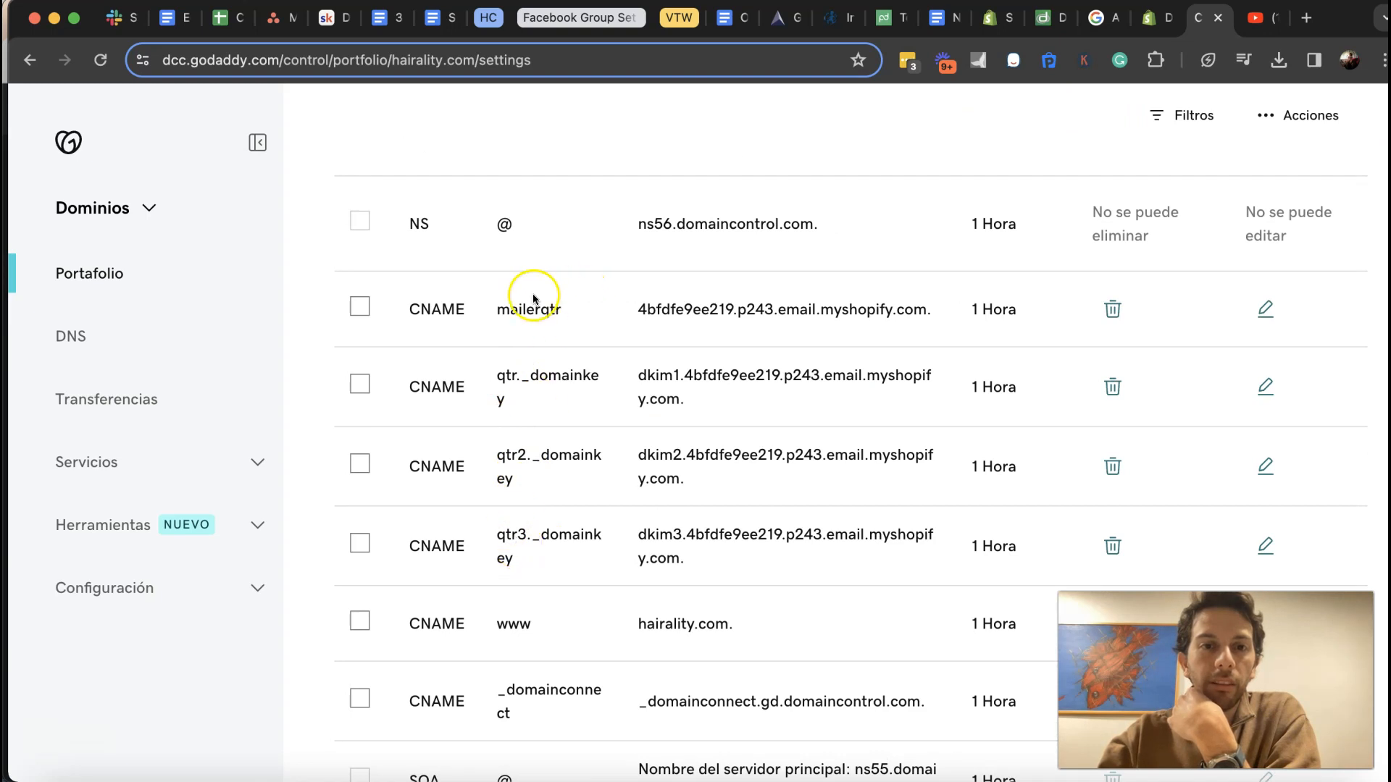
scroll(891, 372, "up", 1)
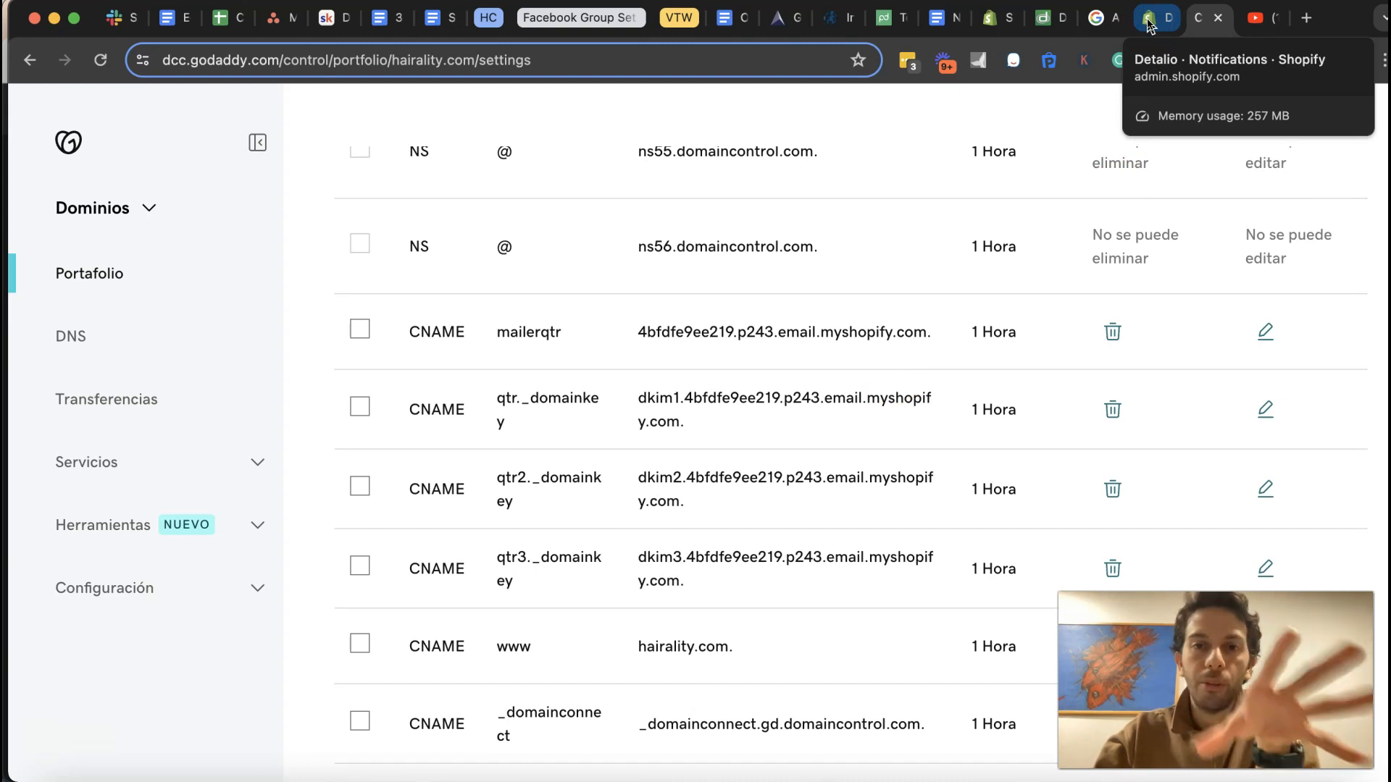
left_click(1148, 20)
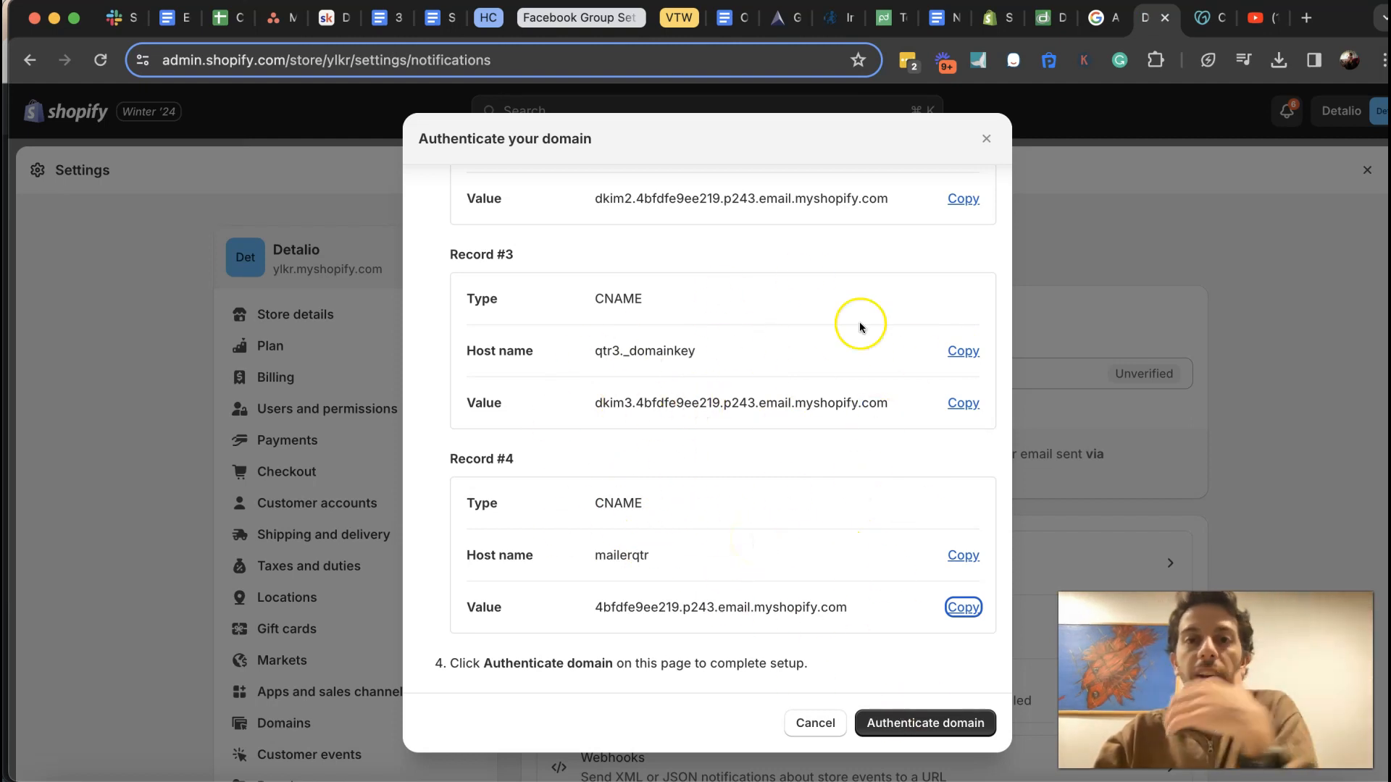
scroll(740, 445, "up", 10)
scroll(741, 445, "down", 10)
left_click(931, 724)
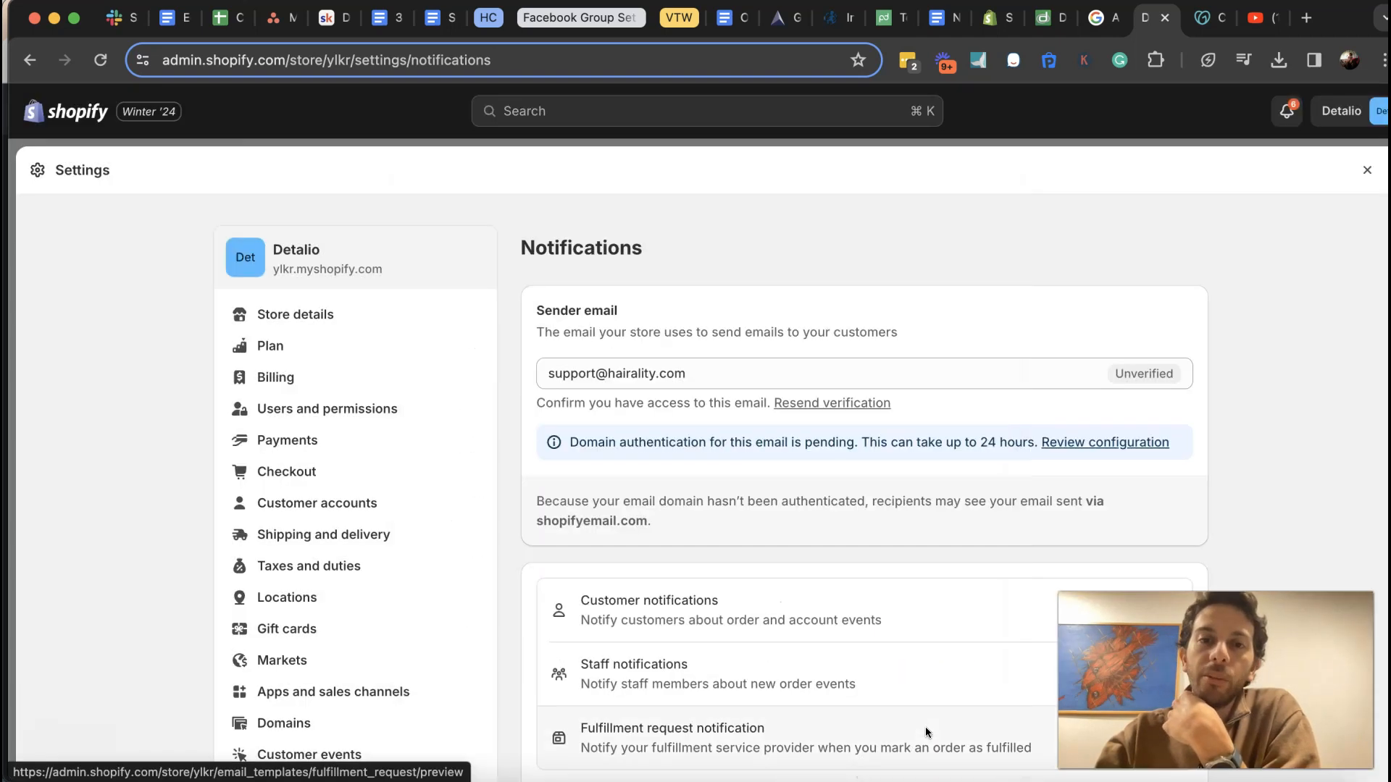
Read the domain authentication notice below the sender email in Shopify's notification settings
left_click_drag(561, 439, 1191, 452)
left_click(1191, 453)
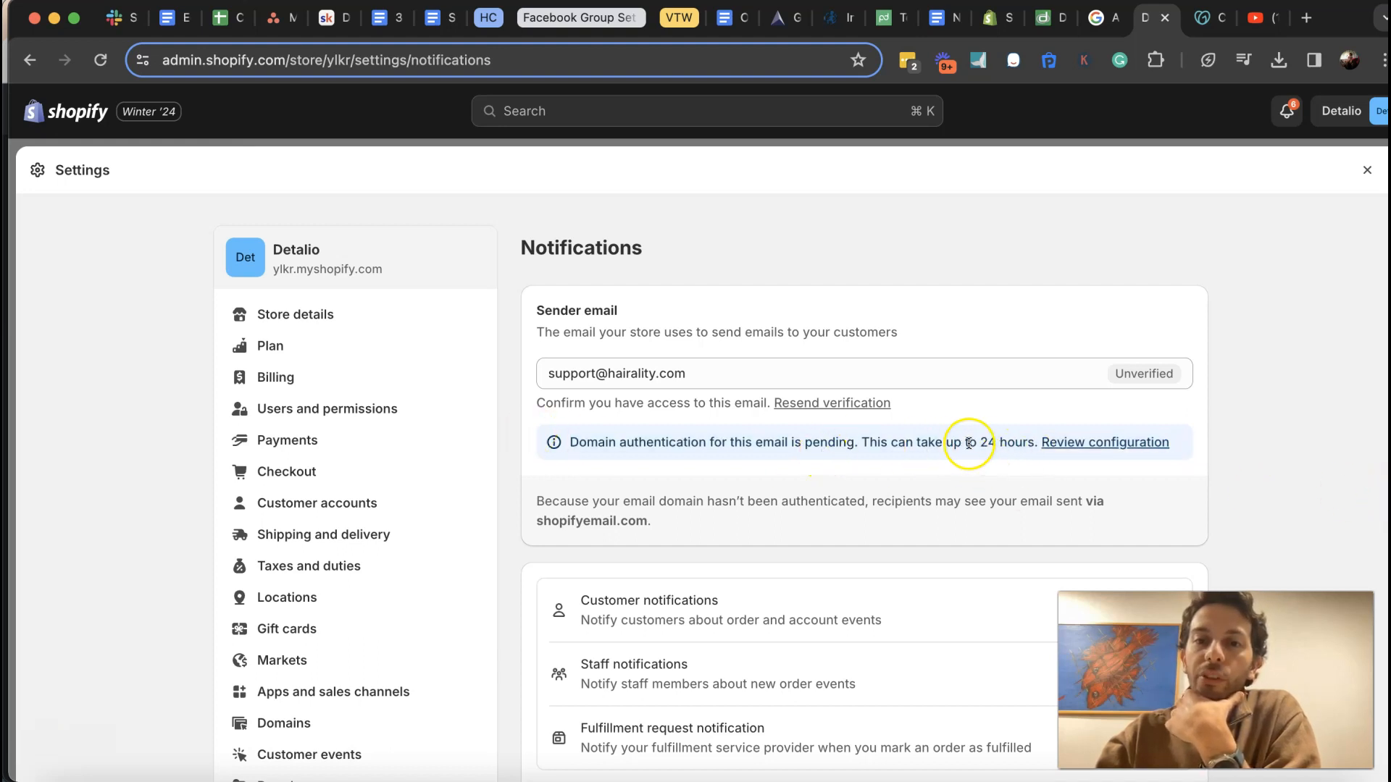
left_click_drag(522, 440, 1316, 442)
left_click(1316, 441)
left_click_drag(536, 440, 1275, 463)
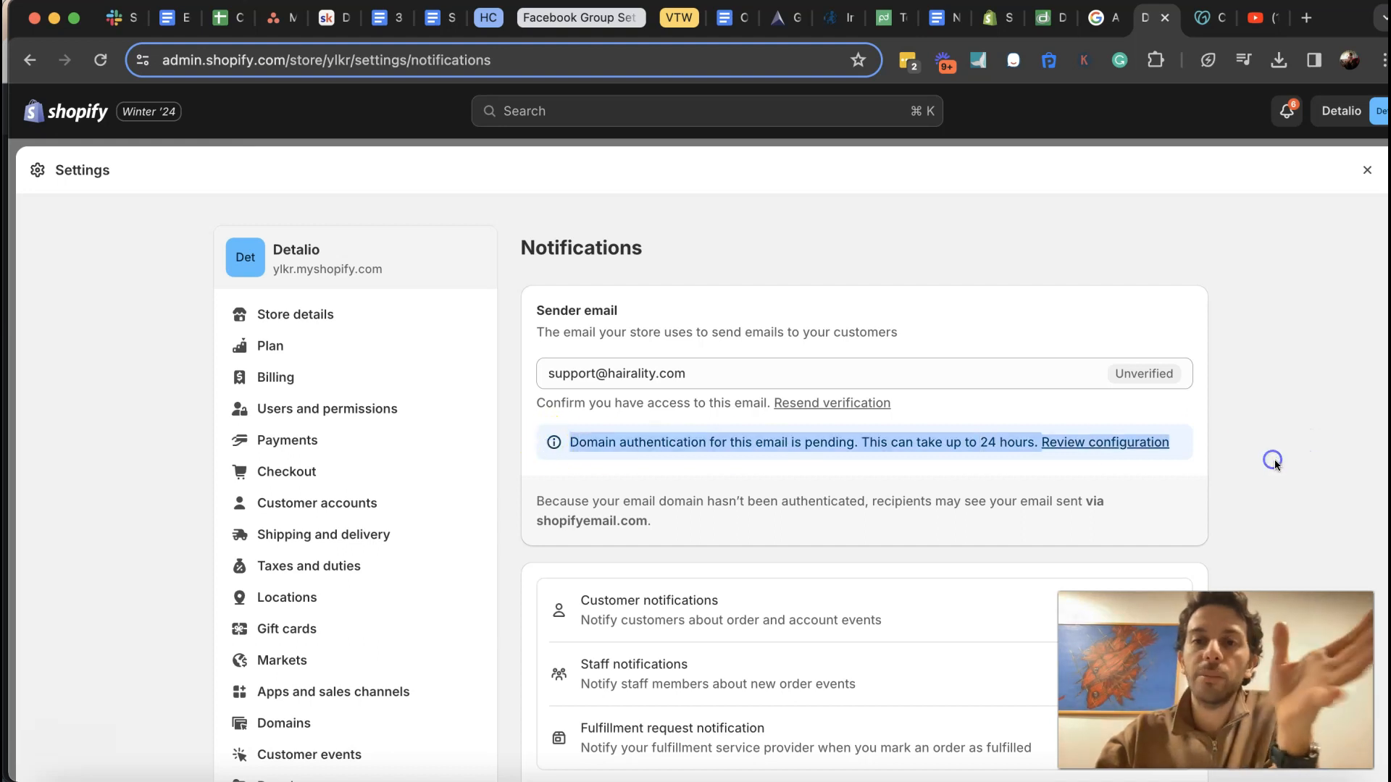
left_click(1273, 461)
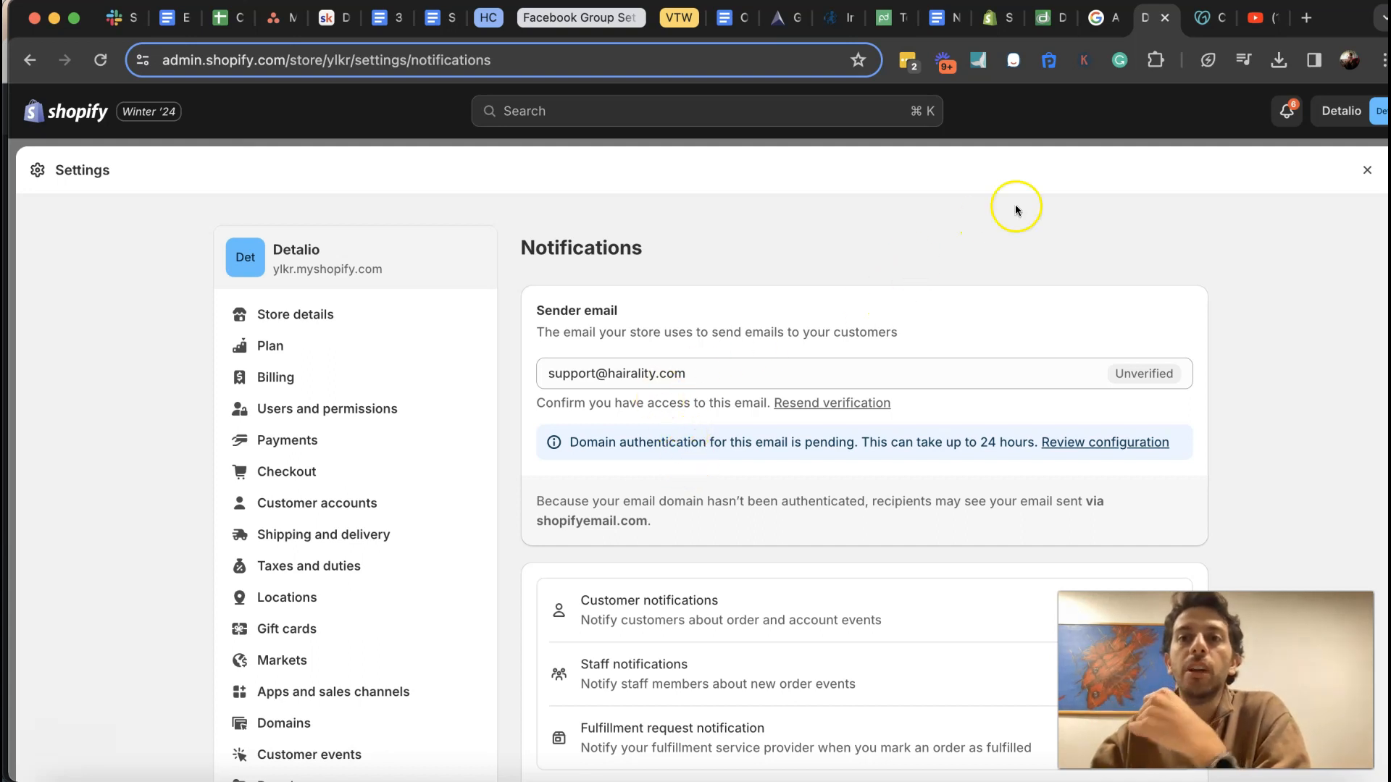
Take the domain from the sender email and inspect hairality.com with dmarcian's DMARC Inspector
left_click_drag(698, 376, 614, 378)
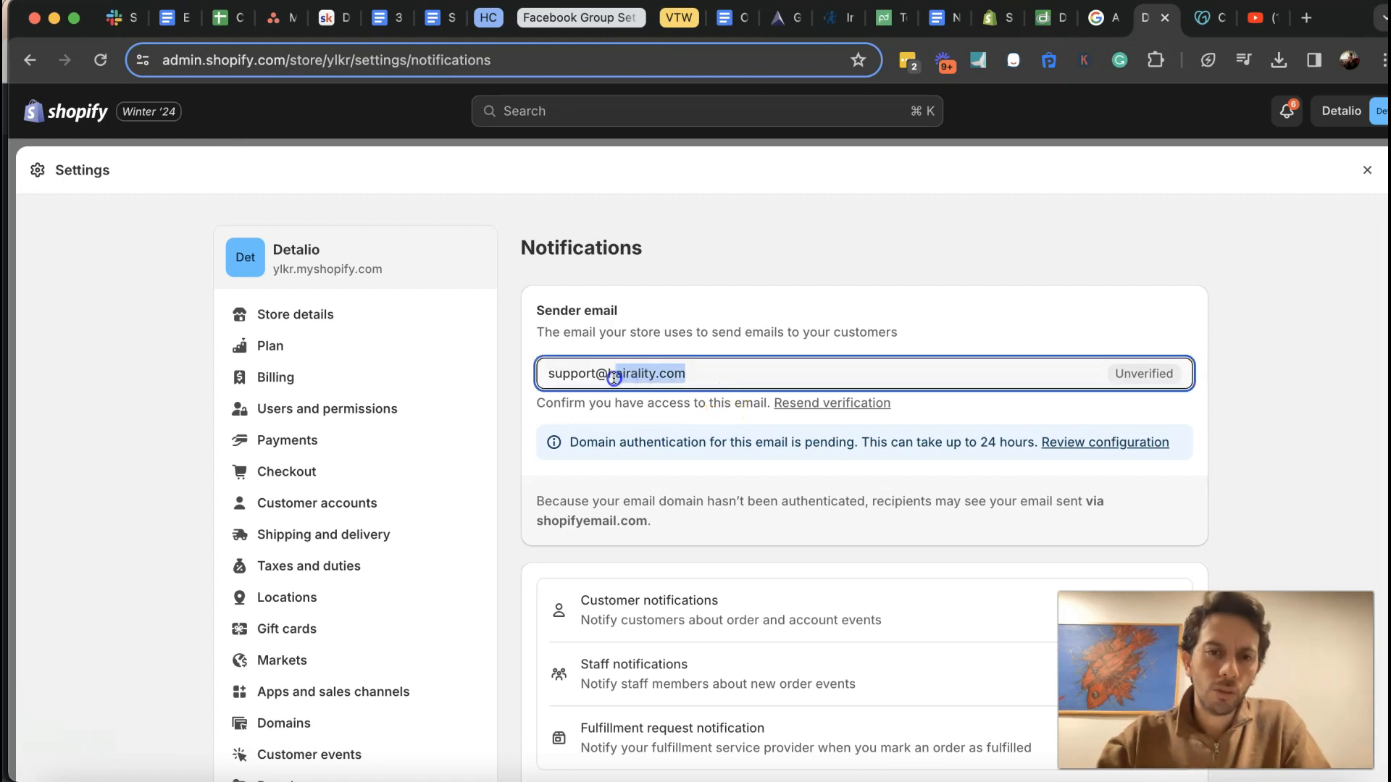
left_click(1043, 19)
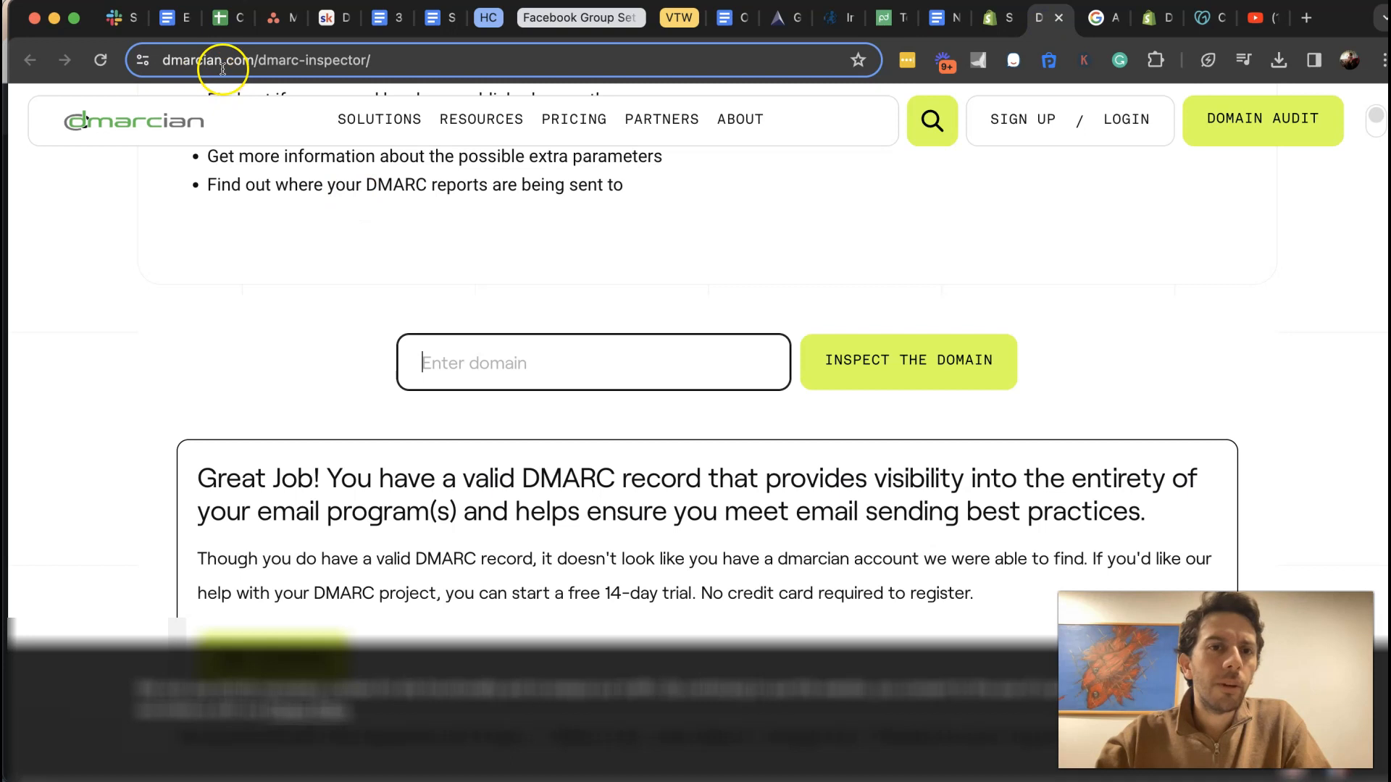
scroll(352, 333, "up", 3)
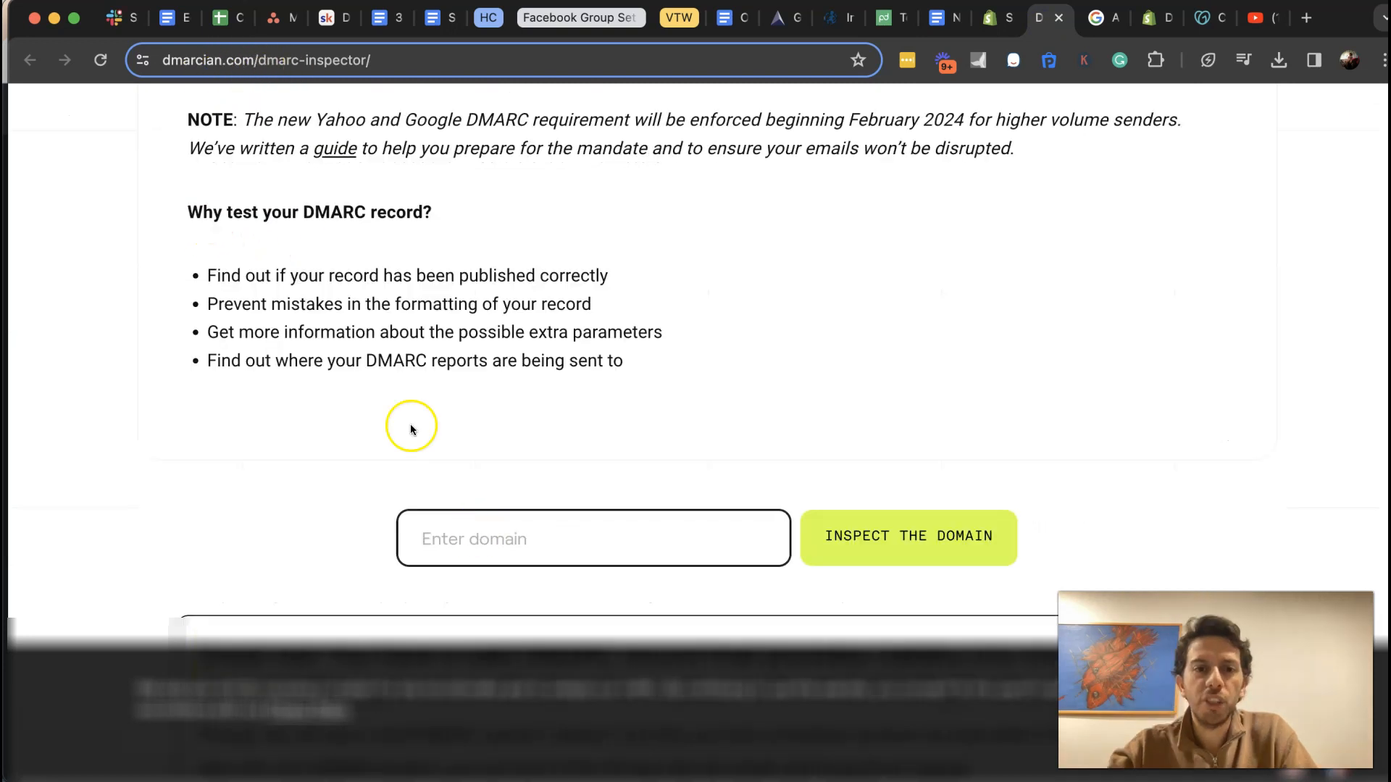
left_click(906, 539)
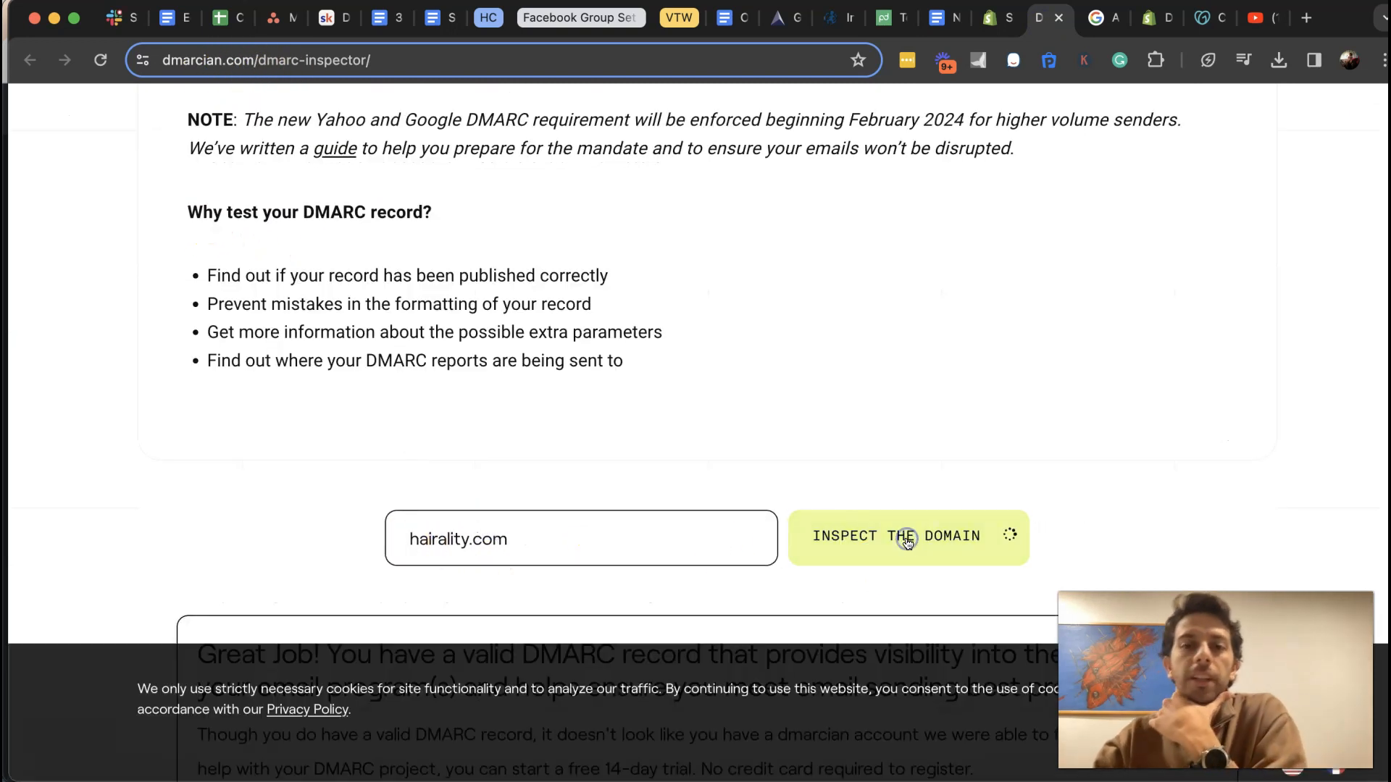
scroll(697, 425, "down", 4)
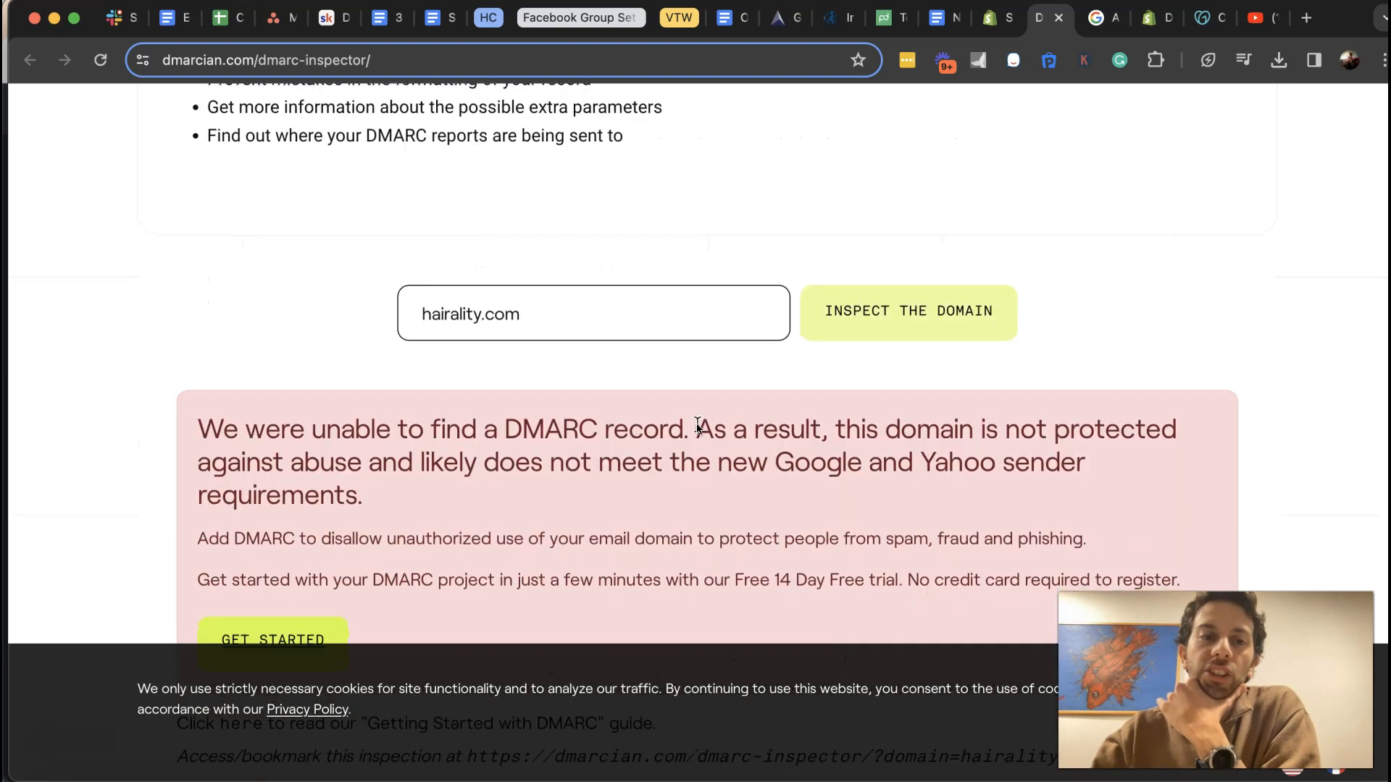
Read through the DMARC inspection result for hairality.com
scroll(697, 426, "down", 1)
left_click_drag(227, 319, 667, 385)
left_click(668, 388)
left_click_drag(402, 408, 192, 302)
left_click(189, 304)
left_click(401, 379)
left_click(193, 301)
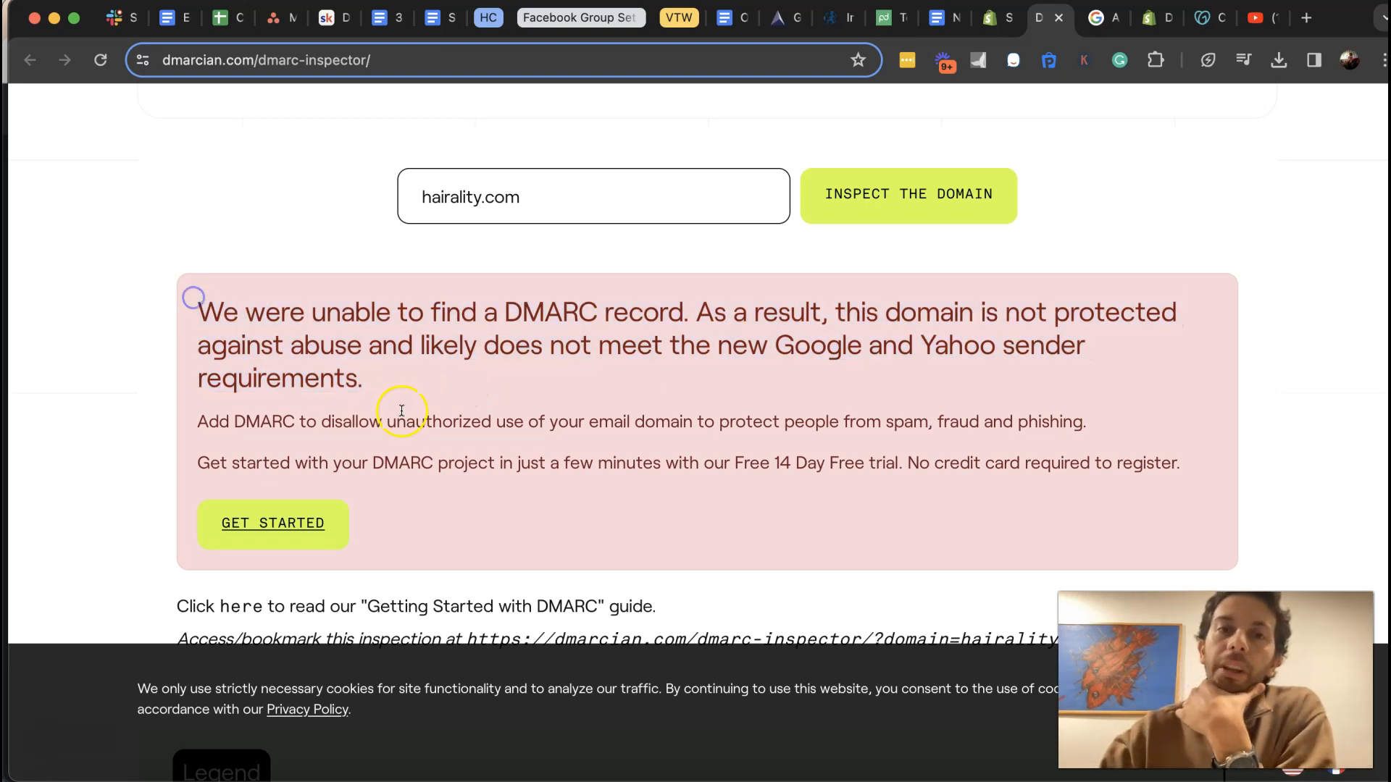
scroll(398, 407, "up", 1)
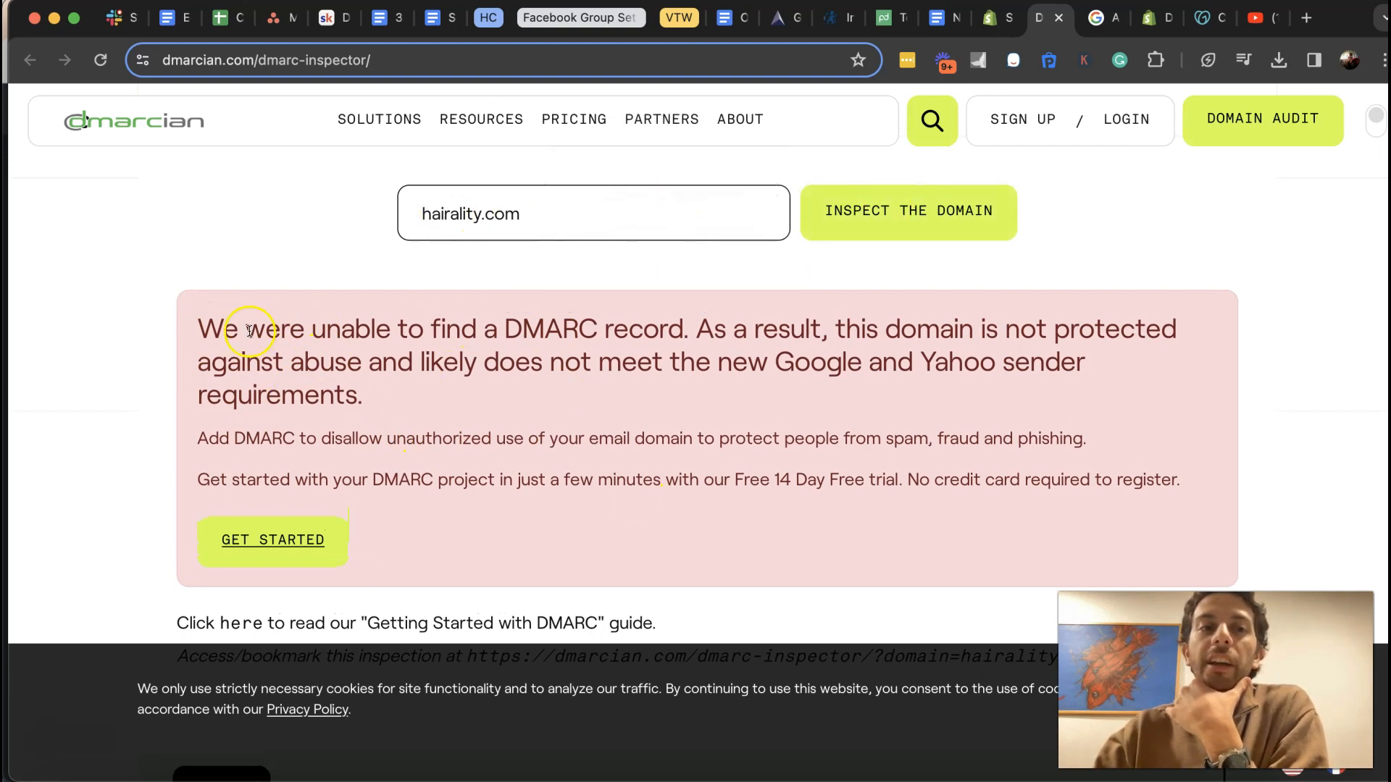
left_click_drag(208, 328, 674, 480)
left_click(273, 332)
left_click_drag(451, 375, 573, 391)
left_click(573, 391)
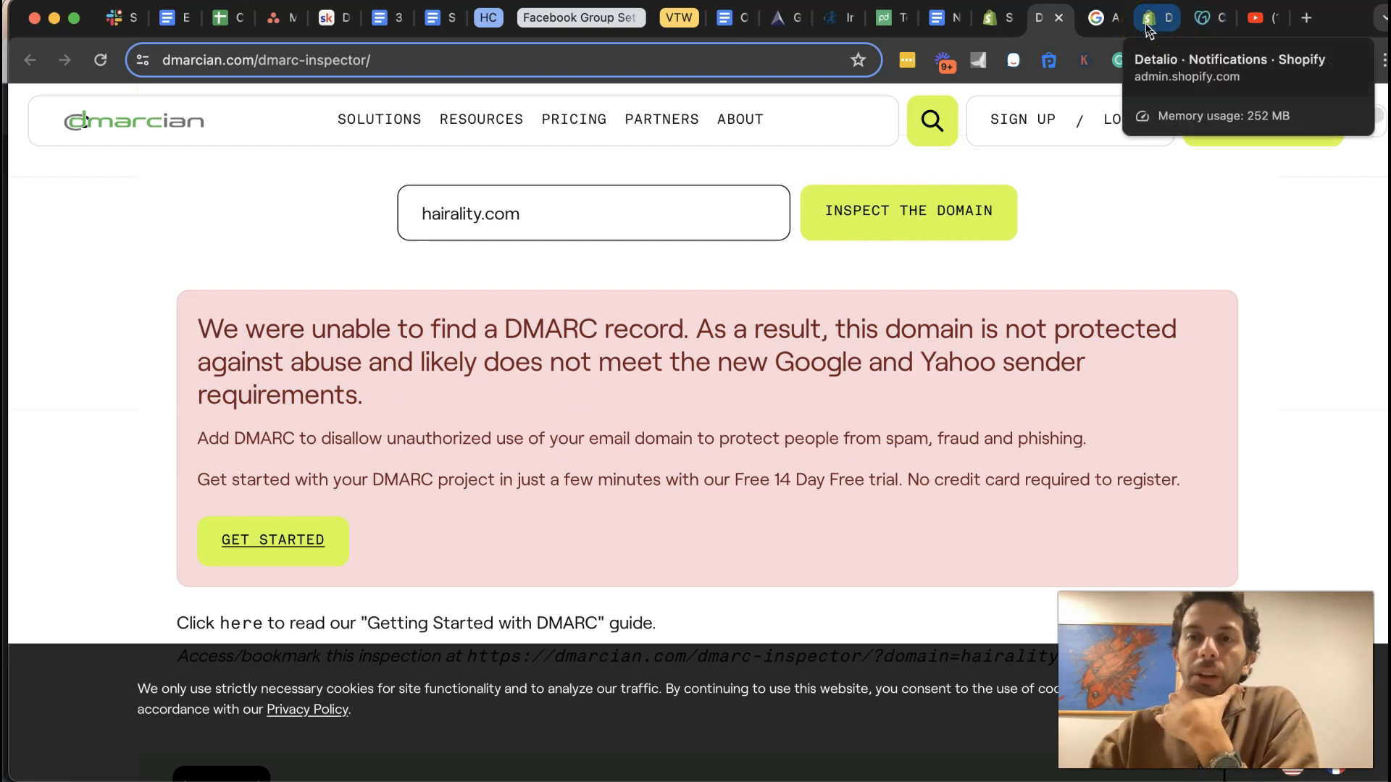
Consult Google Workspace Admin Help's DMARC record instructions and start a new GoDaddy DNS record of type TXT named _dmarc
left_click(1103, 18)
left_click(1102, 18)
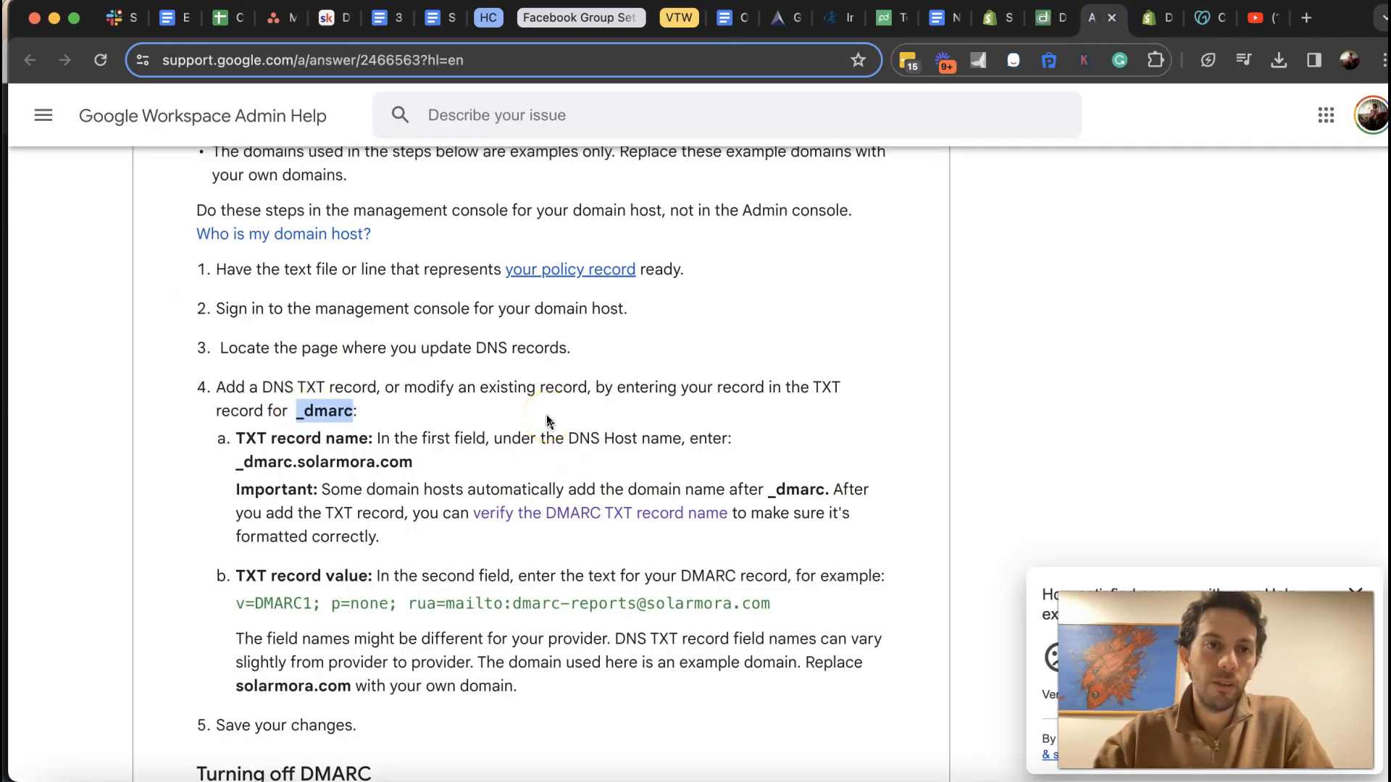
scroll(546, 421, "up", 3)
scroll(546, 416, "down", 3)
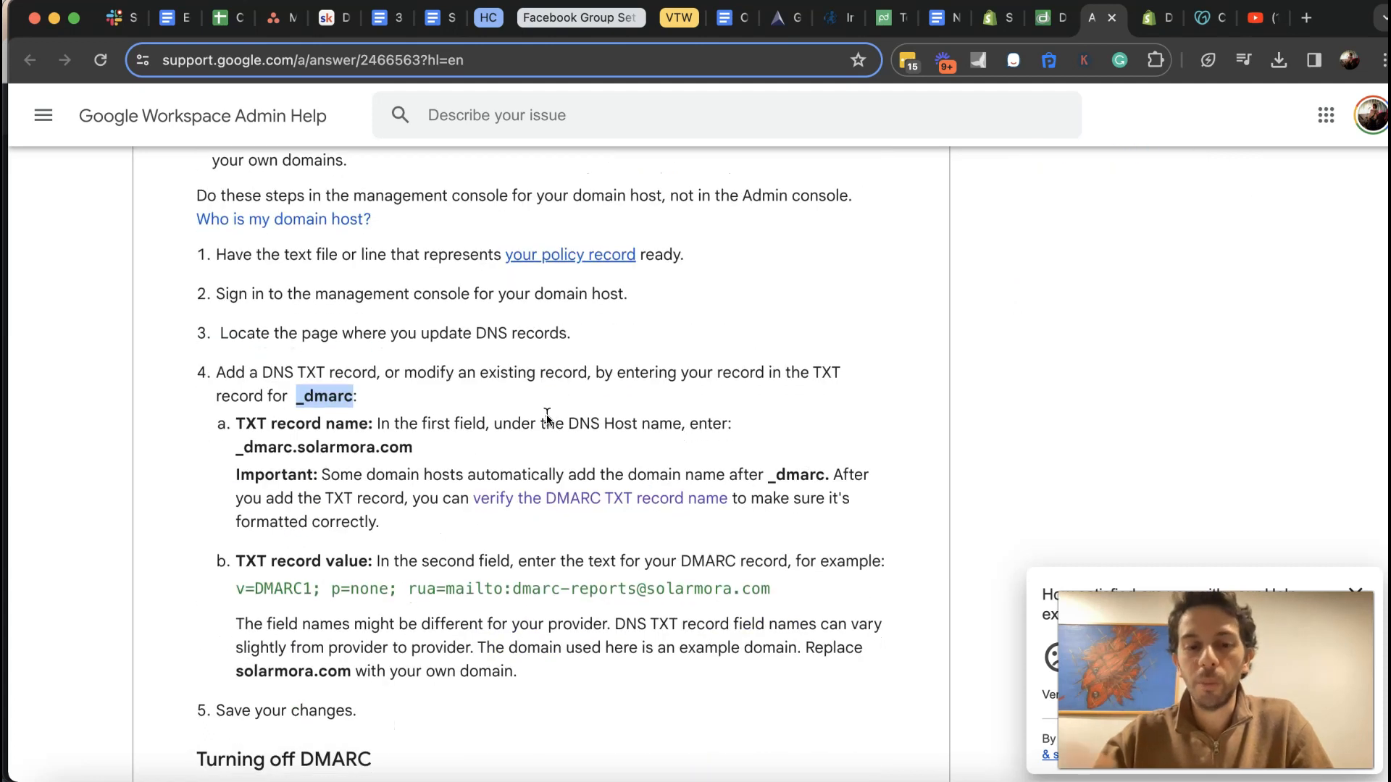
left_click(1206, 19)
scroll(353, 436, "up", 5)
left_click(453, 287)
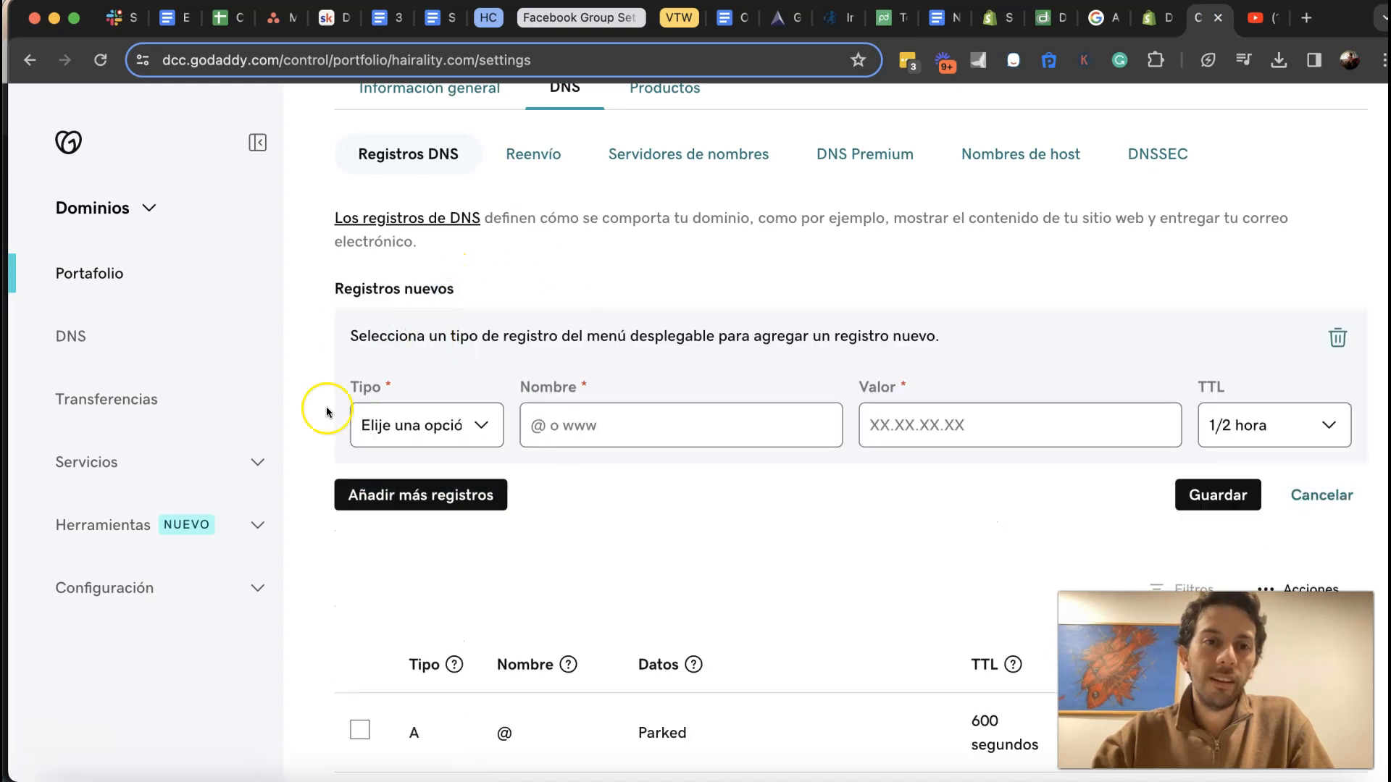
left_click(430, 433)
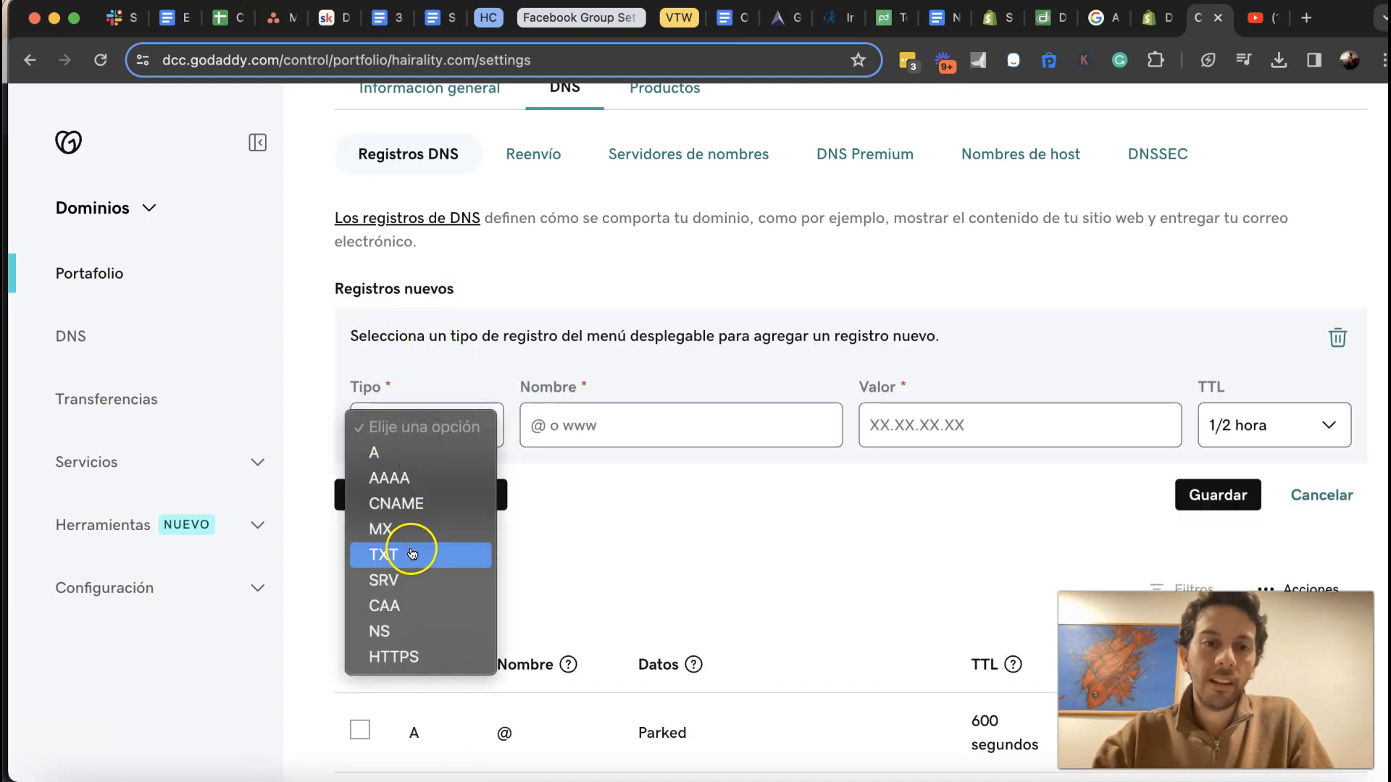
left_click(406, 552)
left_click(624, 424)
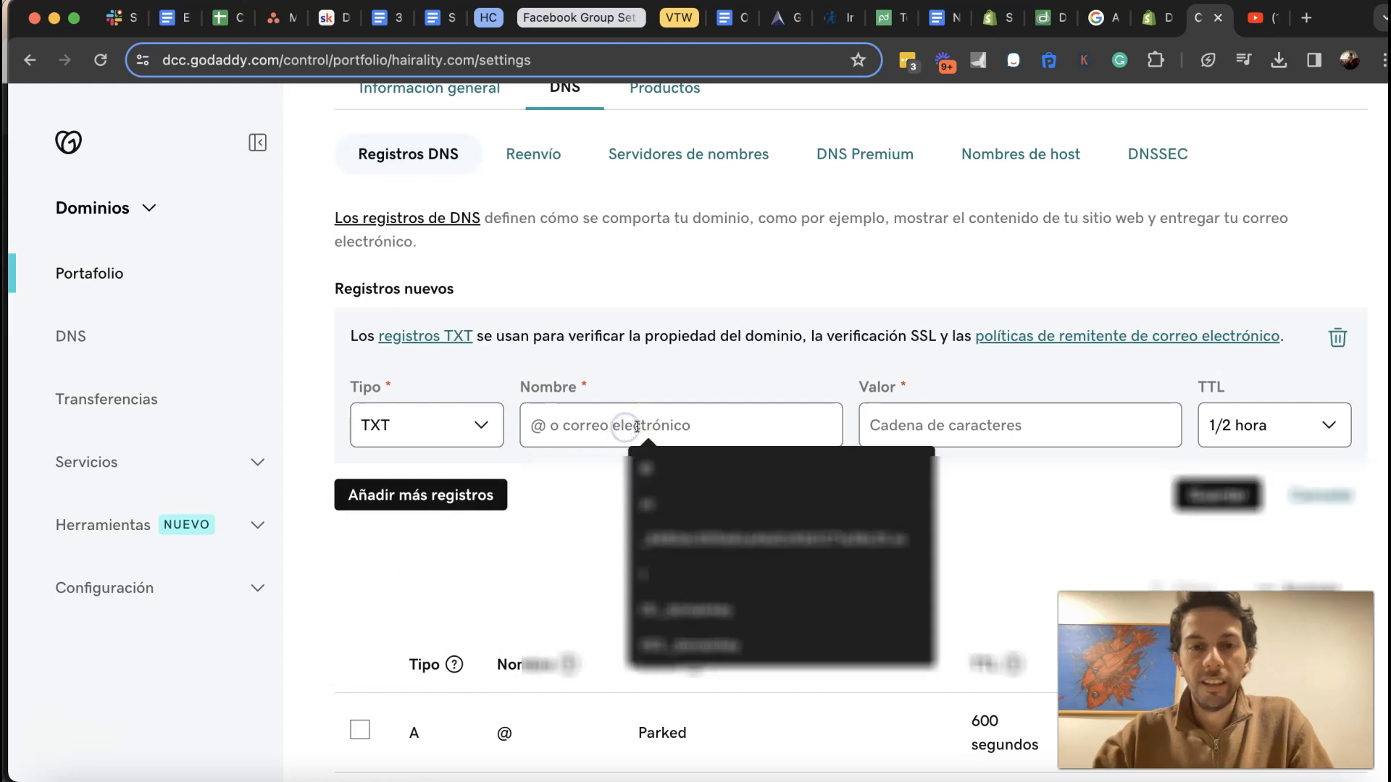
type("_dmarc")
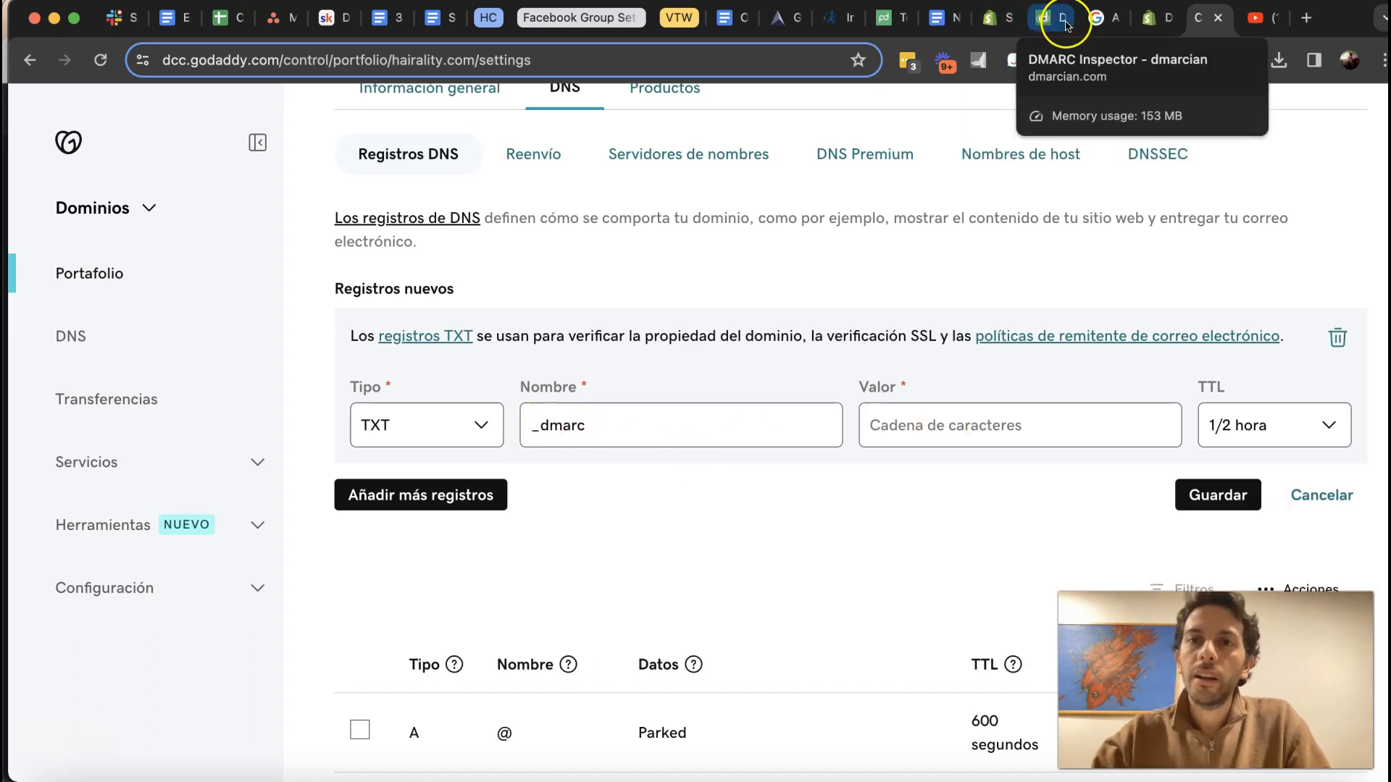
Copy Google Workspace Admin Help's example DMARC value (v=DMARC1; p=none; rua=mailto with a reports address) into the value of GoDaddy's new _dmarc TXT record
left_click(1101, 18)
left_click_drag(238, 586, 782, 603)
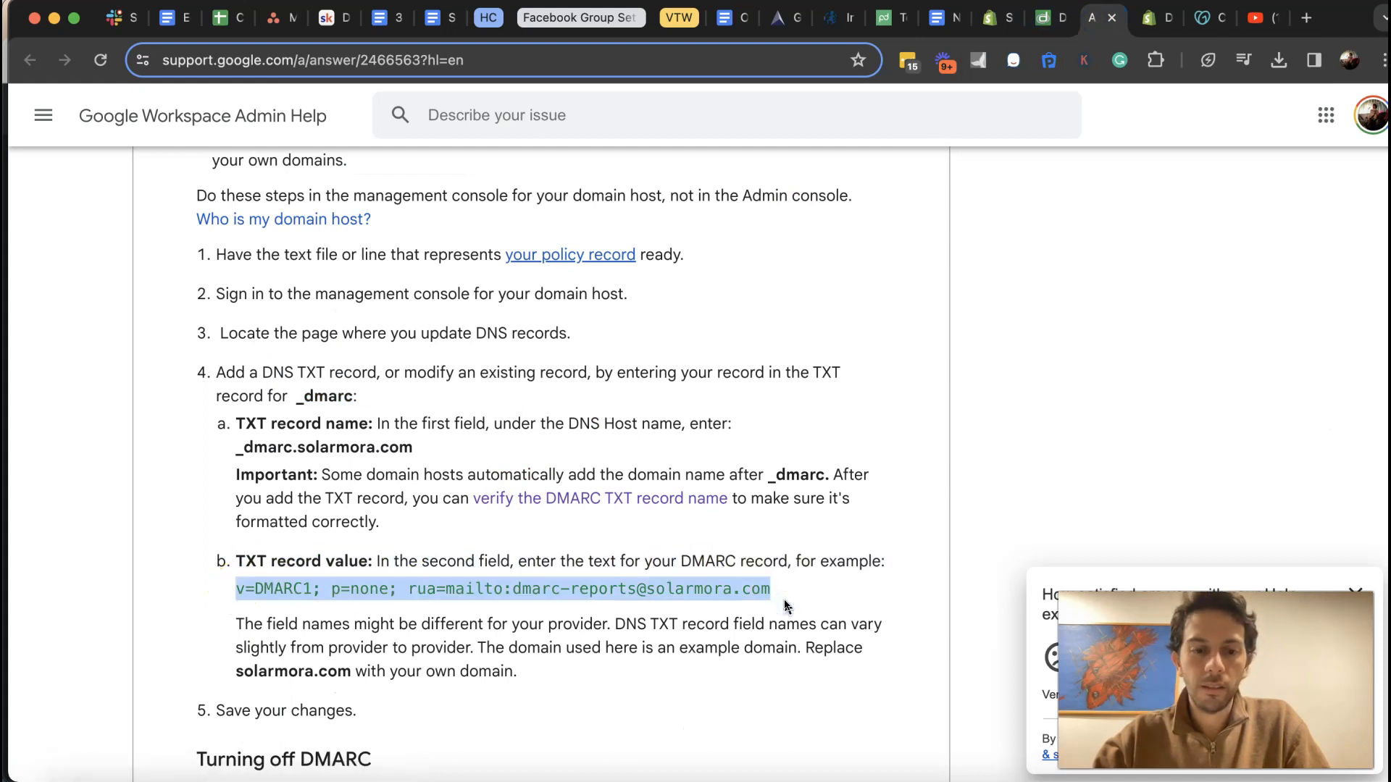
left_click(1156, 17)
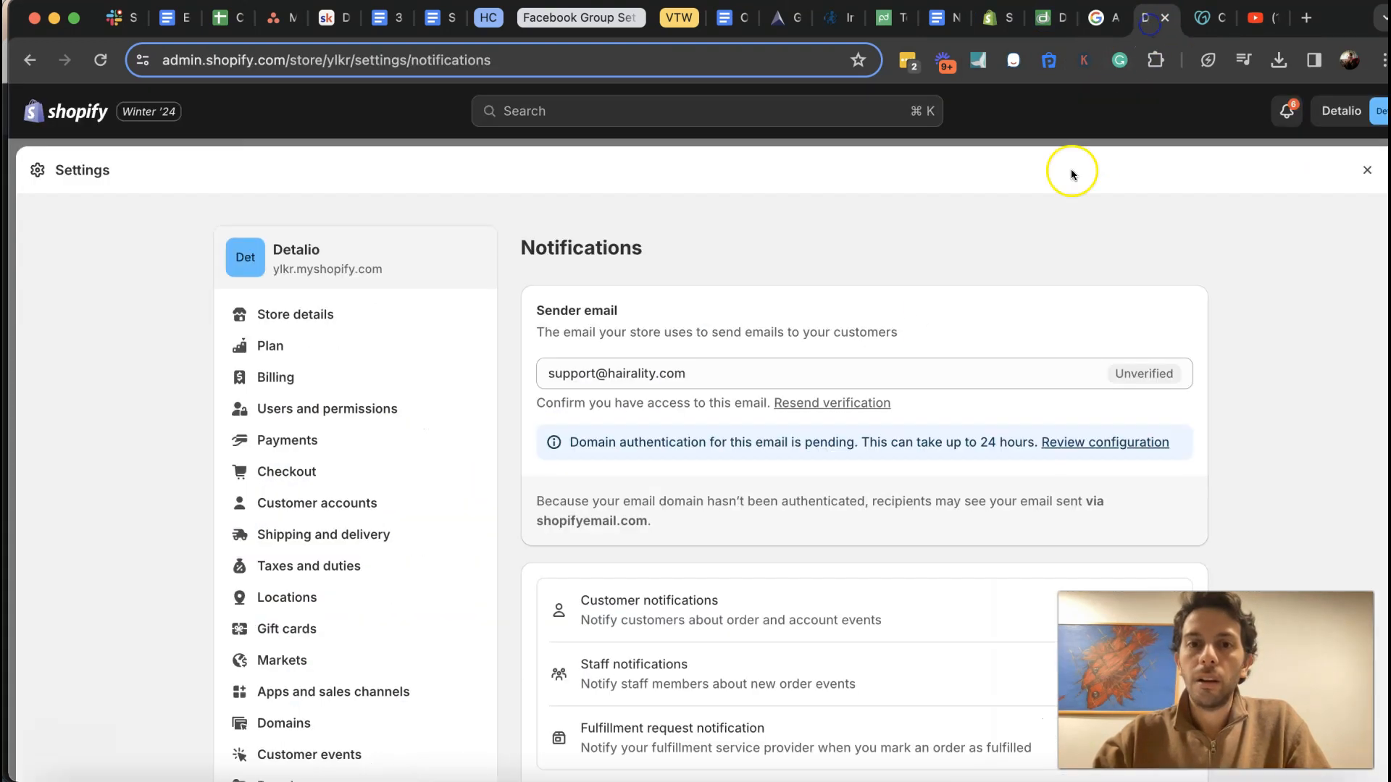
left_click(1210, 17)
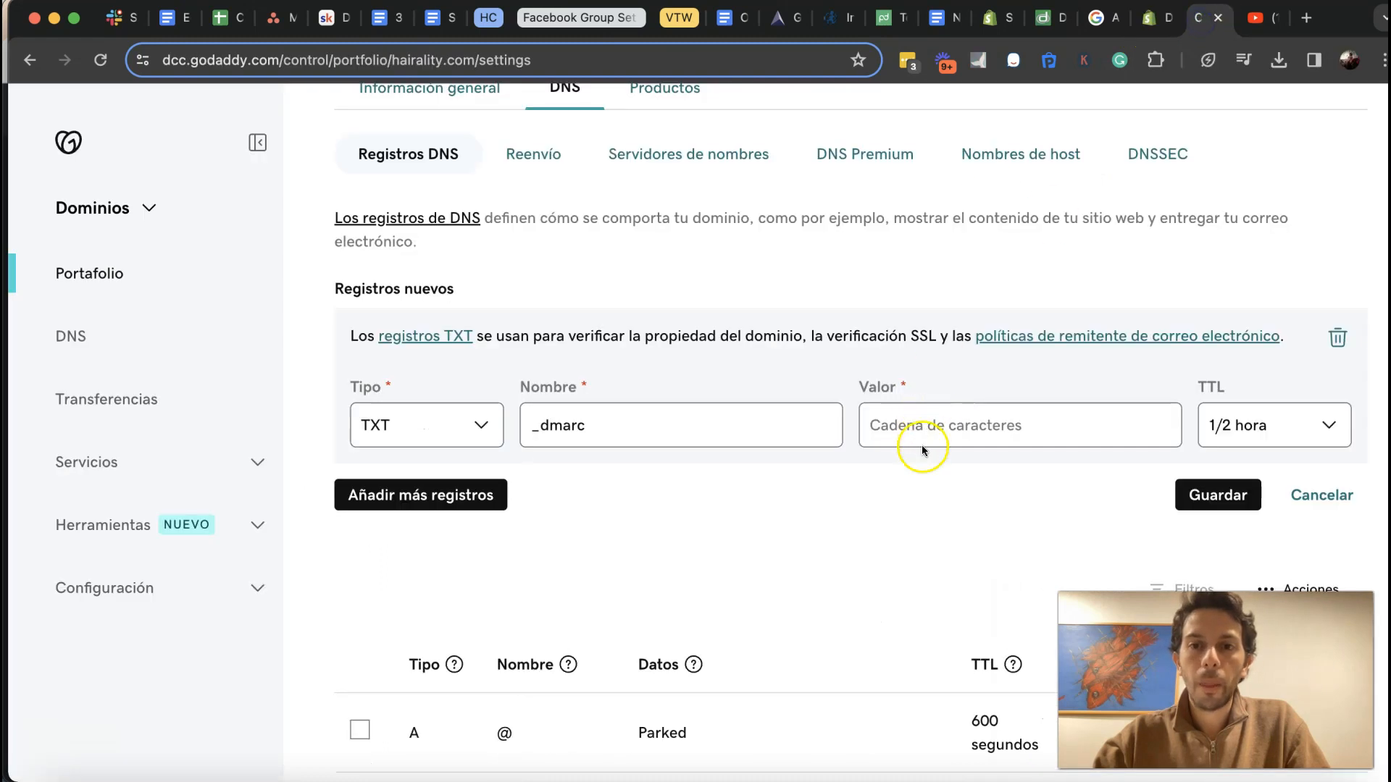
left_click(925, 430)
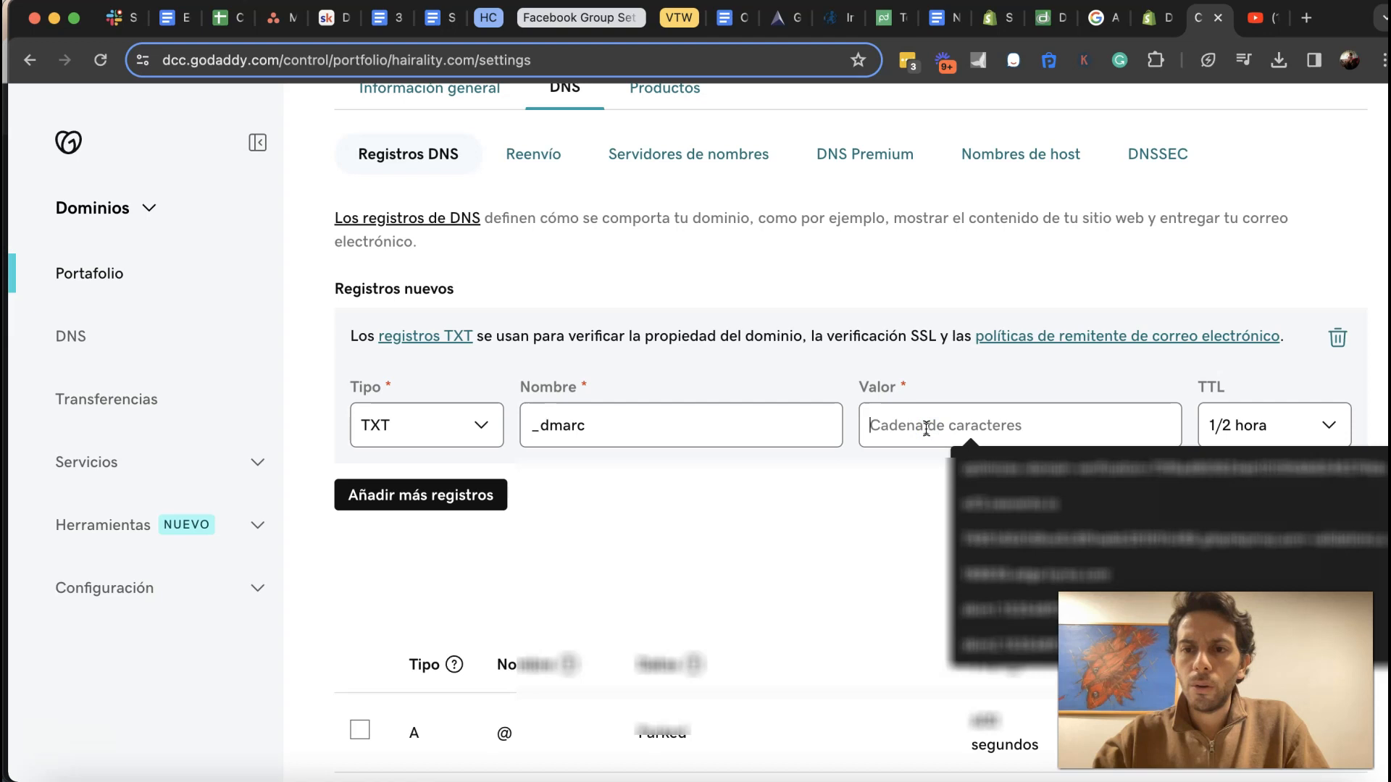
key("super+v")
left_click_drag(926, 428, 770, 429)
left_click(871, 430)
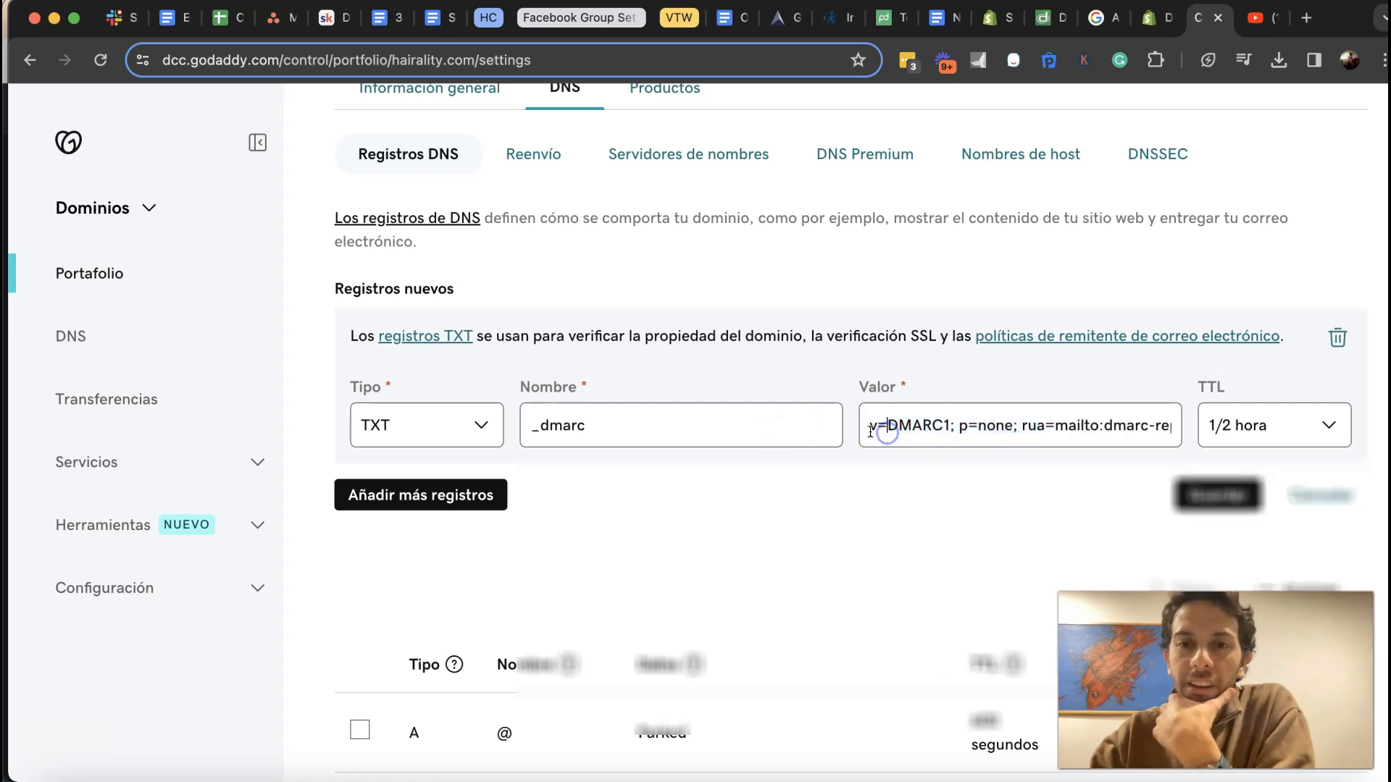
left_click(888, 427)
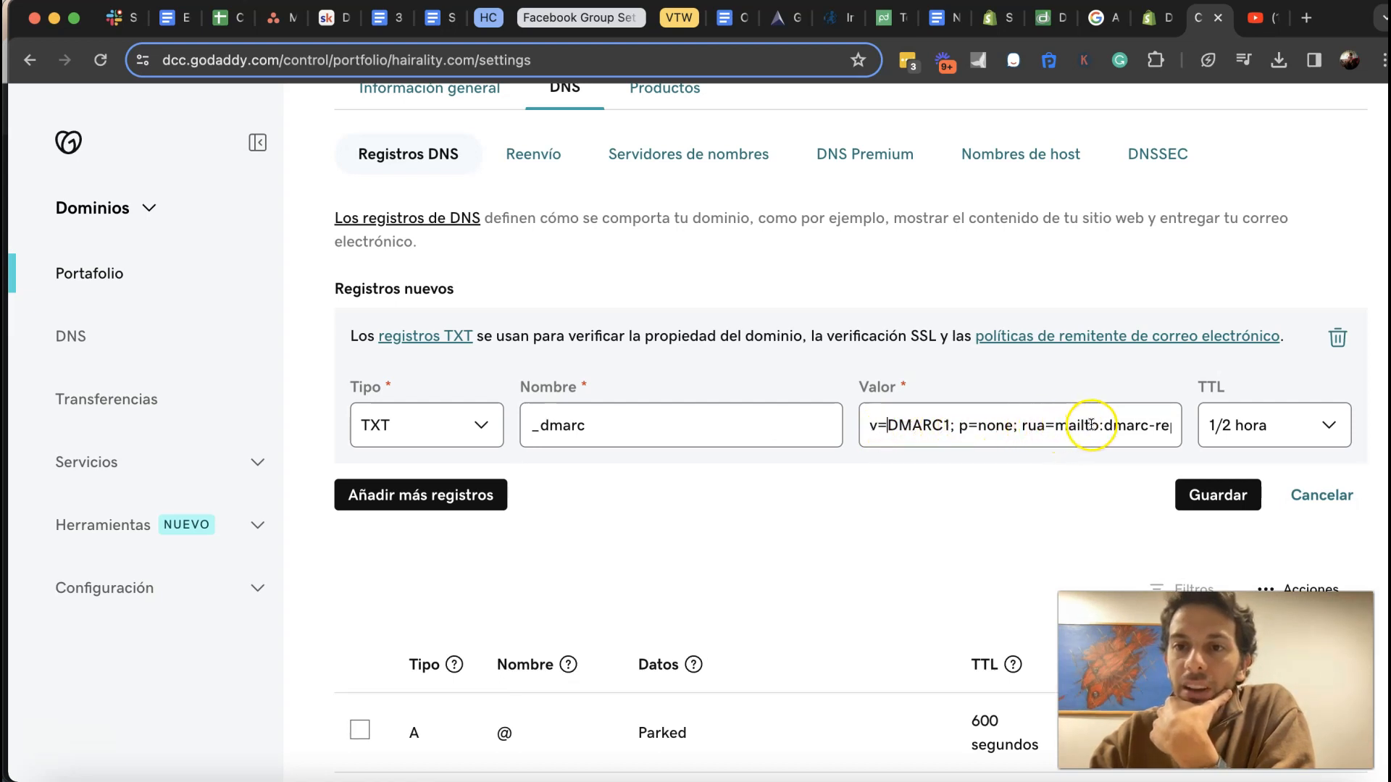
Replace the example domain name solarmora with hairality in the reports address of the _dmarc record's value
left_click_drag(1158, 426, 1163, 426)
left_click(1135, 428)
key("BackSpace")
key("BackSpace")
key("BackSpace")
key("BackSpace")
key("BackSpace")
key("BackSpace")
key("BackSpace")
key("BackSpace")
key("BackSpace")
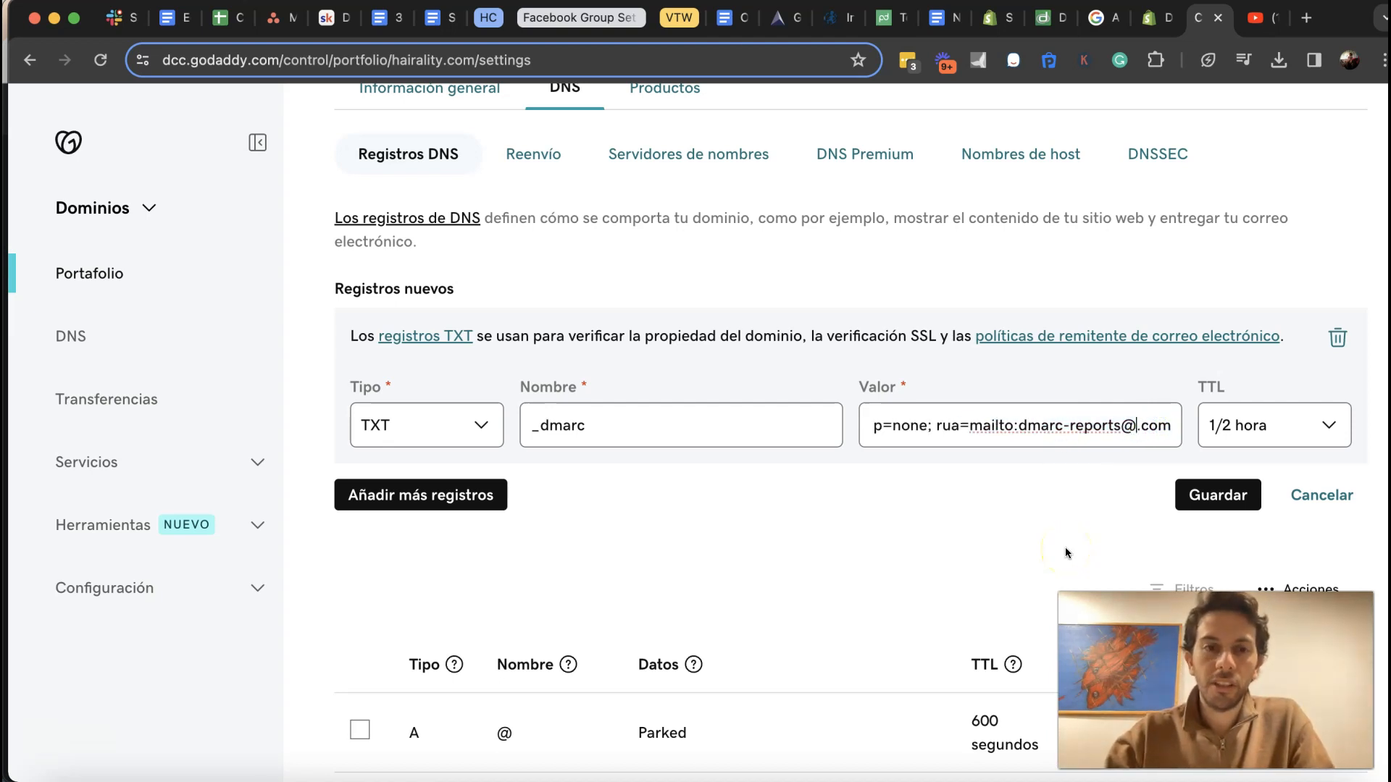
scroll(583, 434, "up", 3)
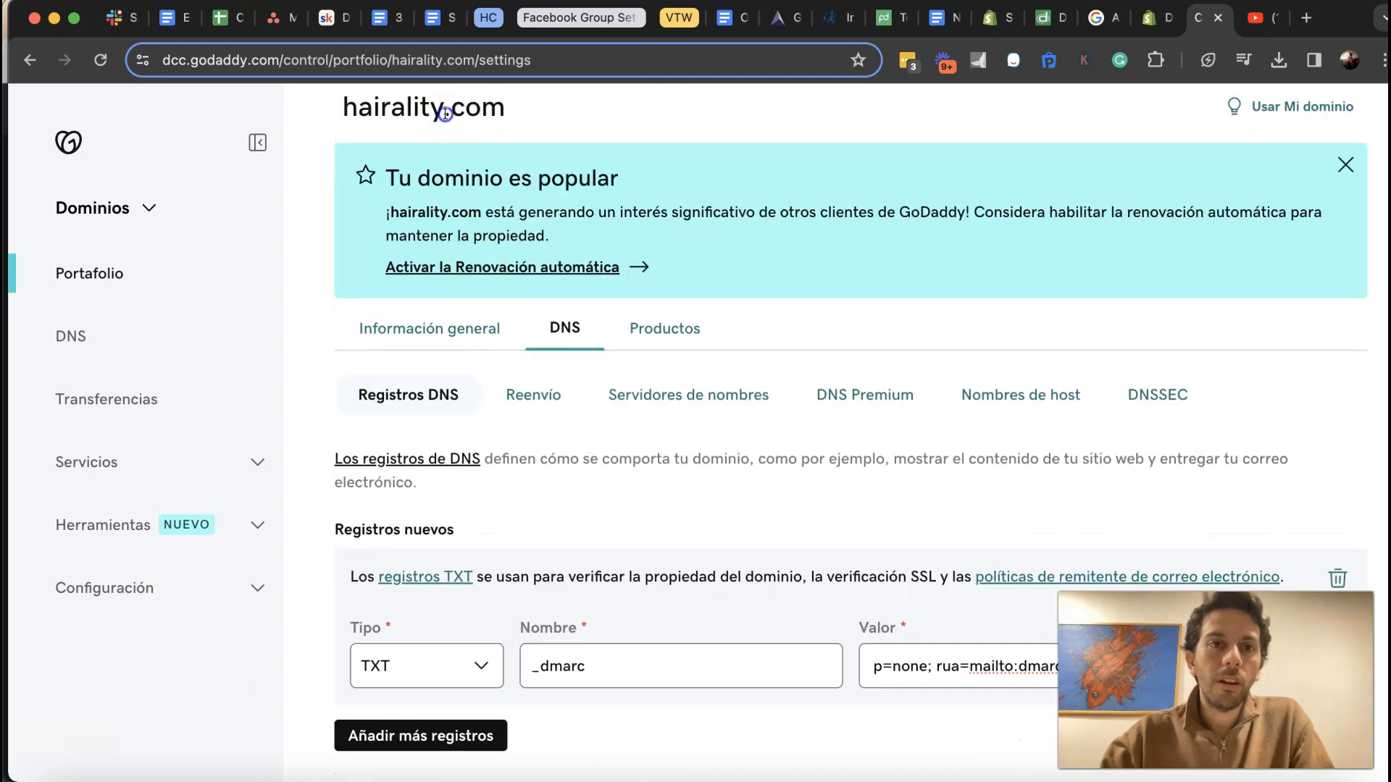
left_click_drag(444, 113, 367, 114)
scroll(789, 255, "down", 3)
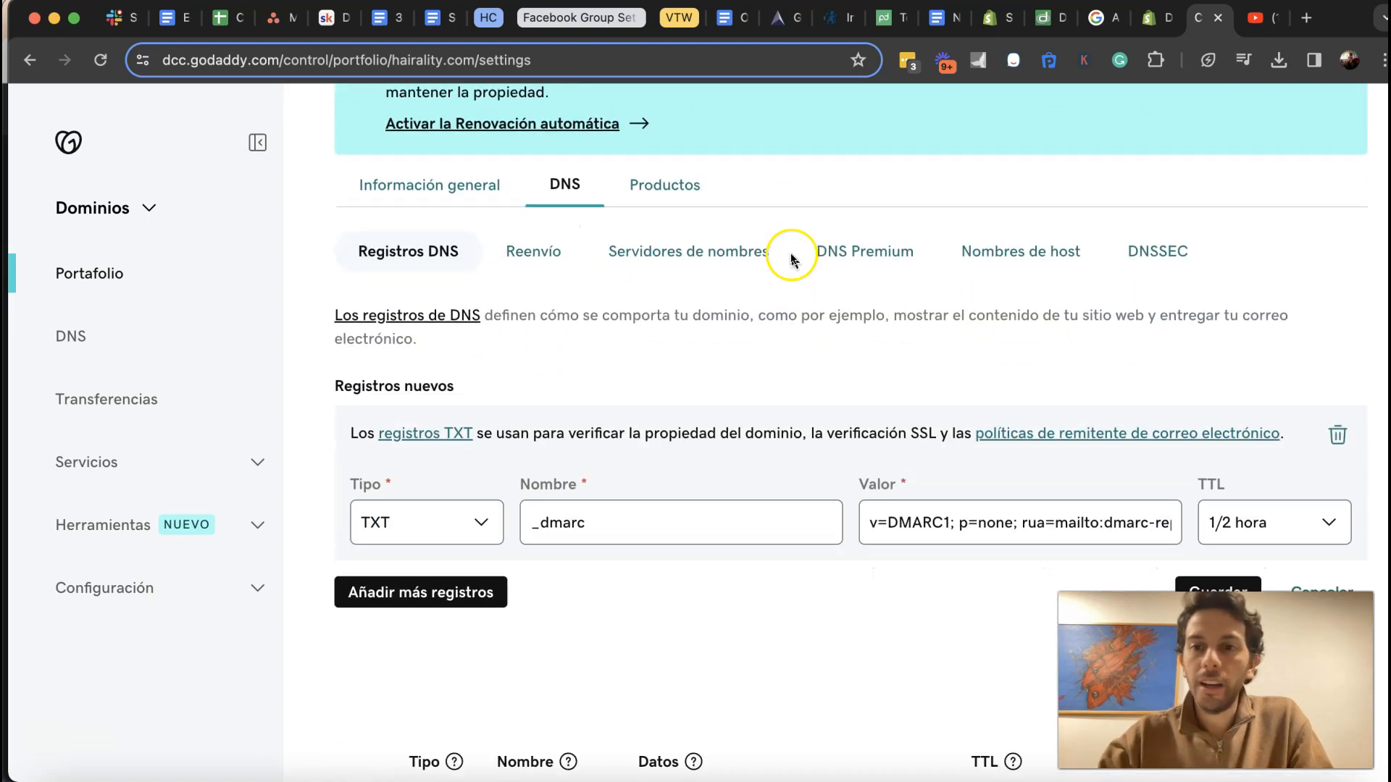
left_click_drag(1119, 482, 1181, 480)
left_click(1048, 474)
left_click(1127, 474)
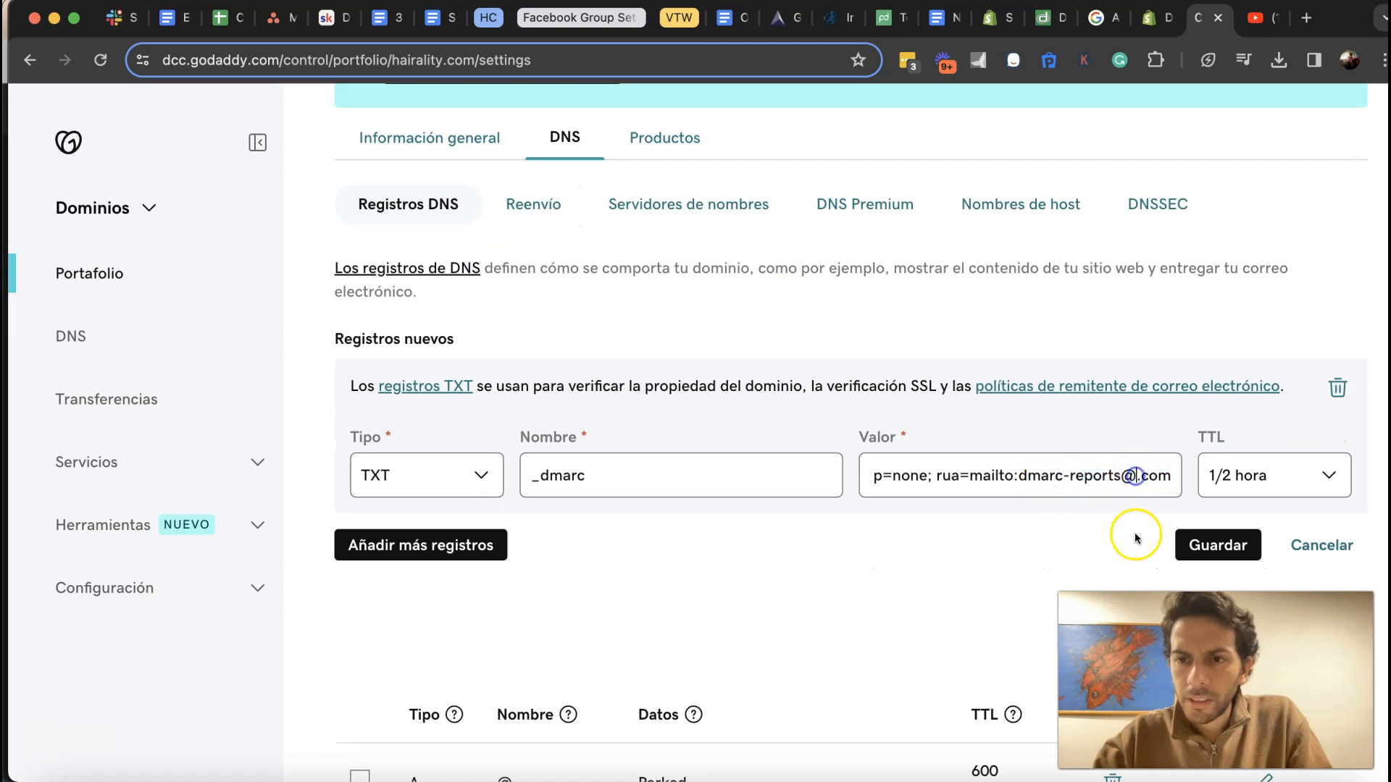
type("hairality")
Check the complete DMARC value, save the new _dmarc TXT record and dismiss the notification
left_click_drag(1125, 475, 849, 484)
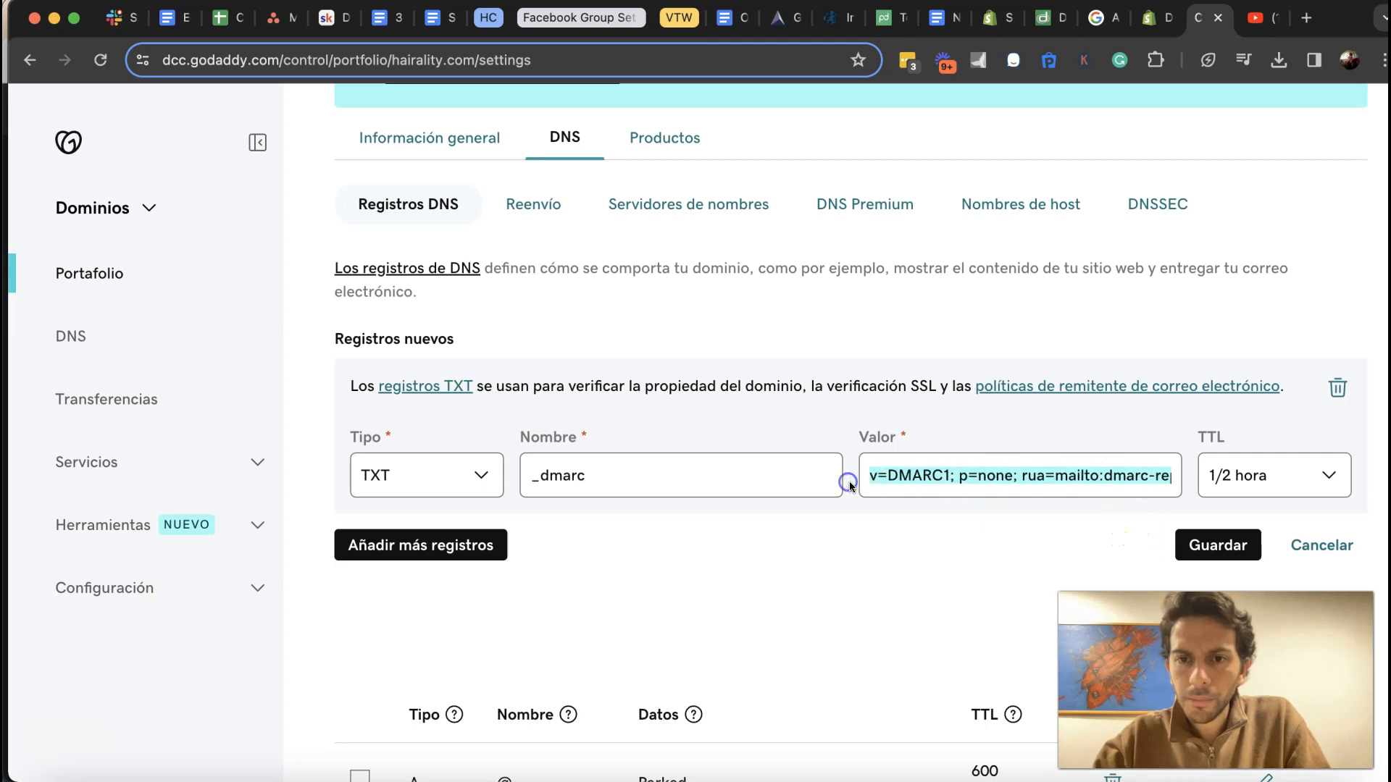
left_click(966, 475)
left_click(1213, 546)
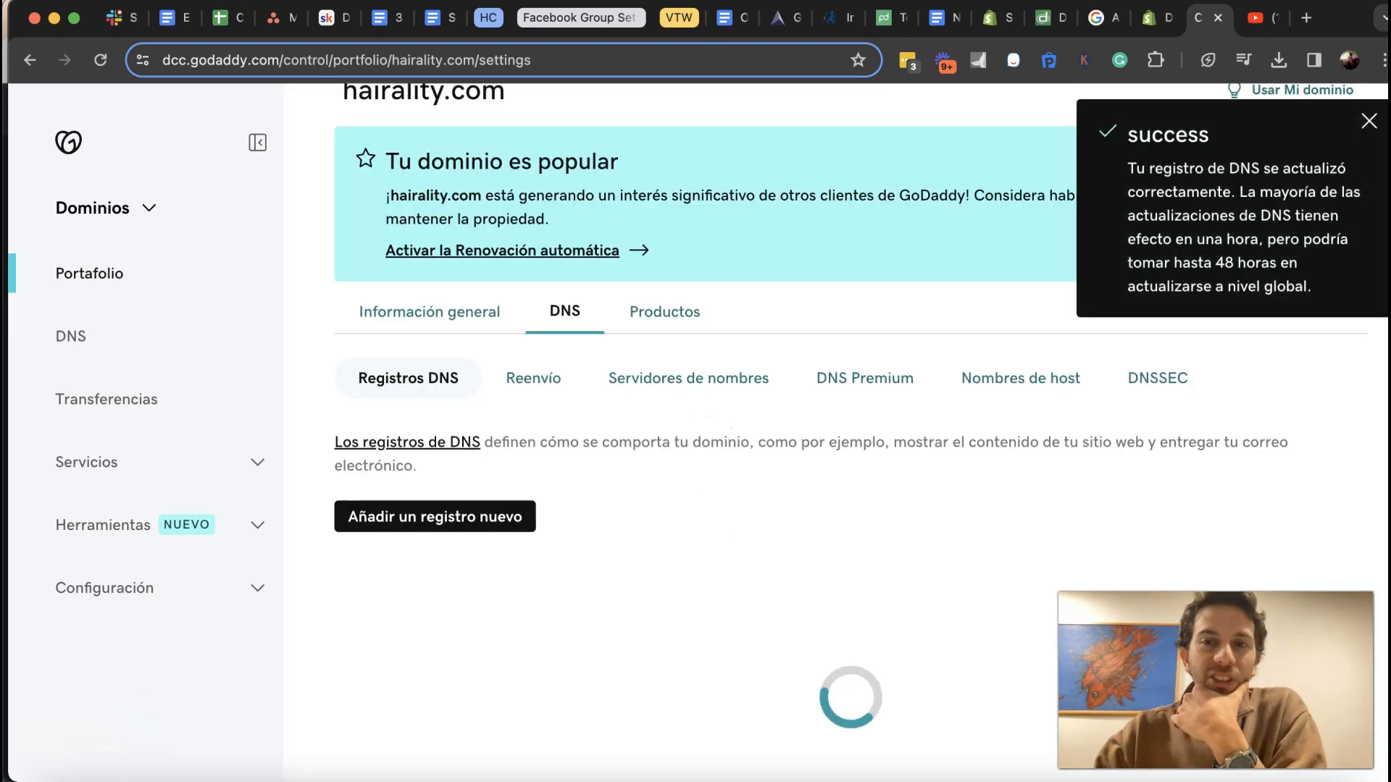
left_click(1366, 119)
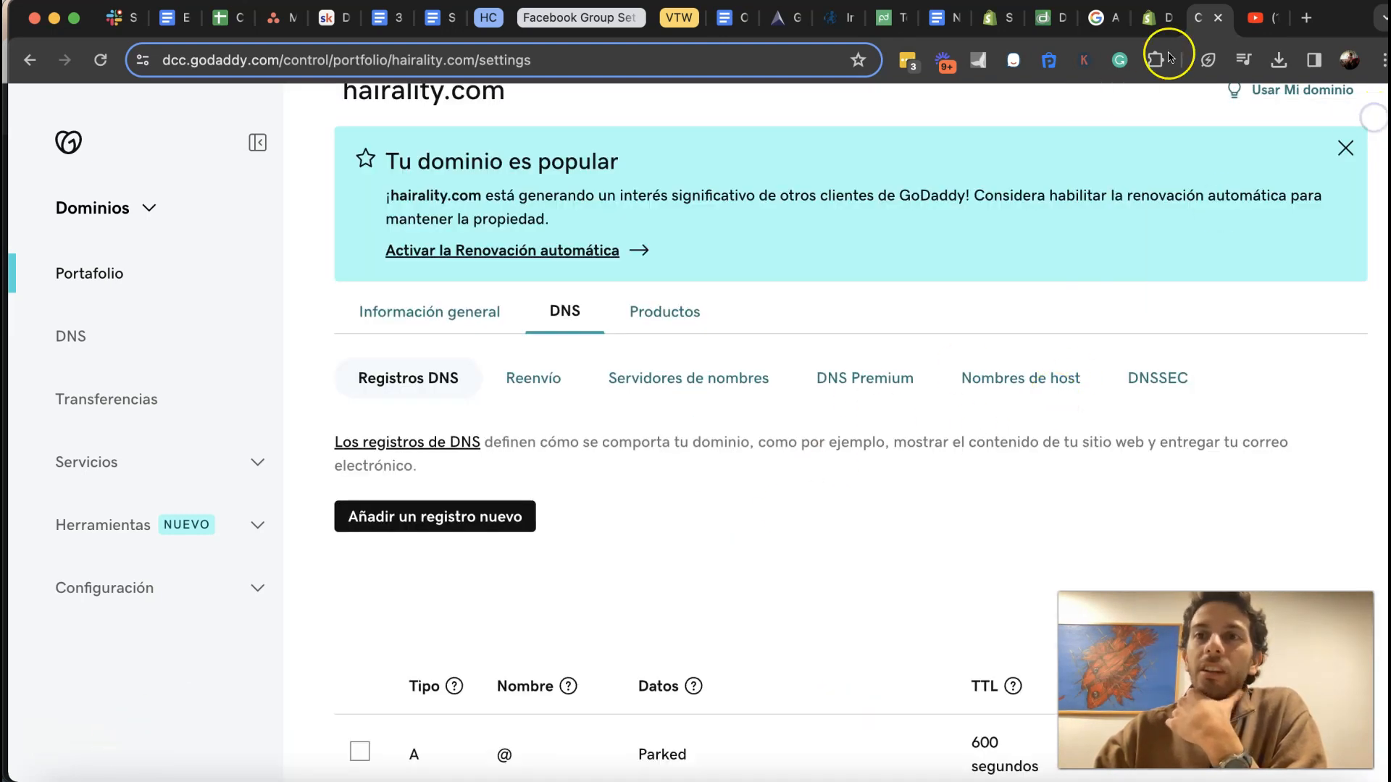
Switch to dmarcian's DMARC Inspector, inspect hairality.com again and read the result
left_click(1152, 19)
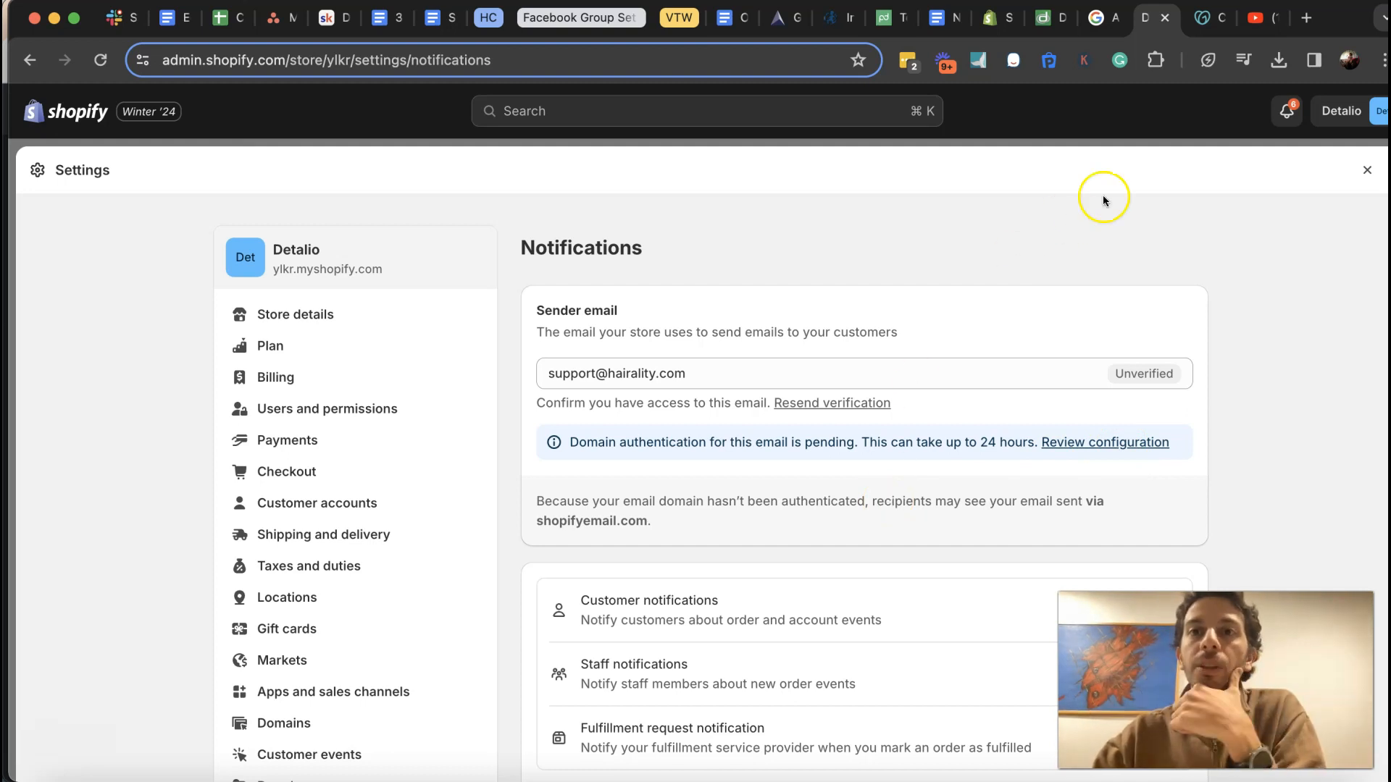
left_click(1046, 19)
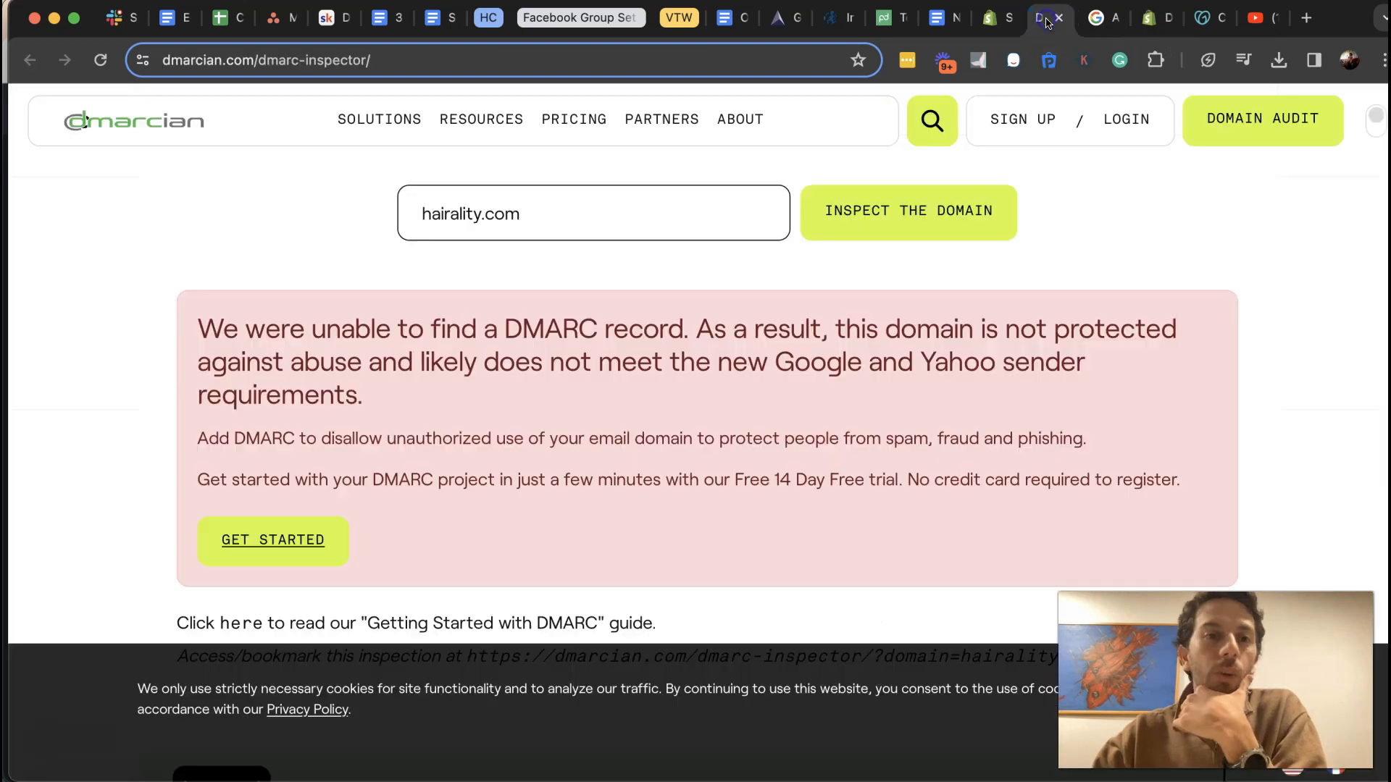
left_click(891, 201)
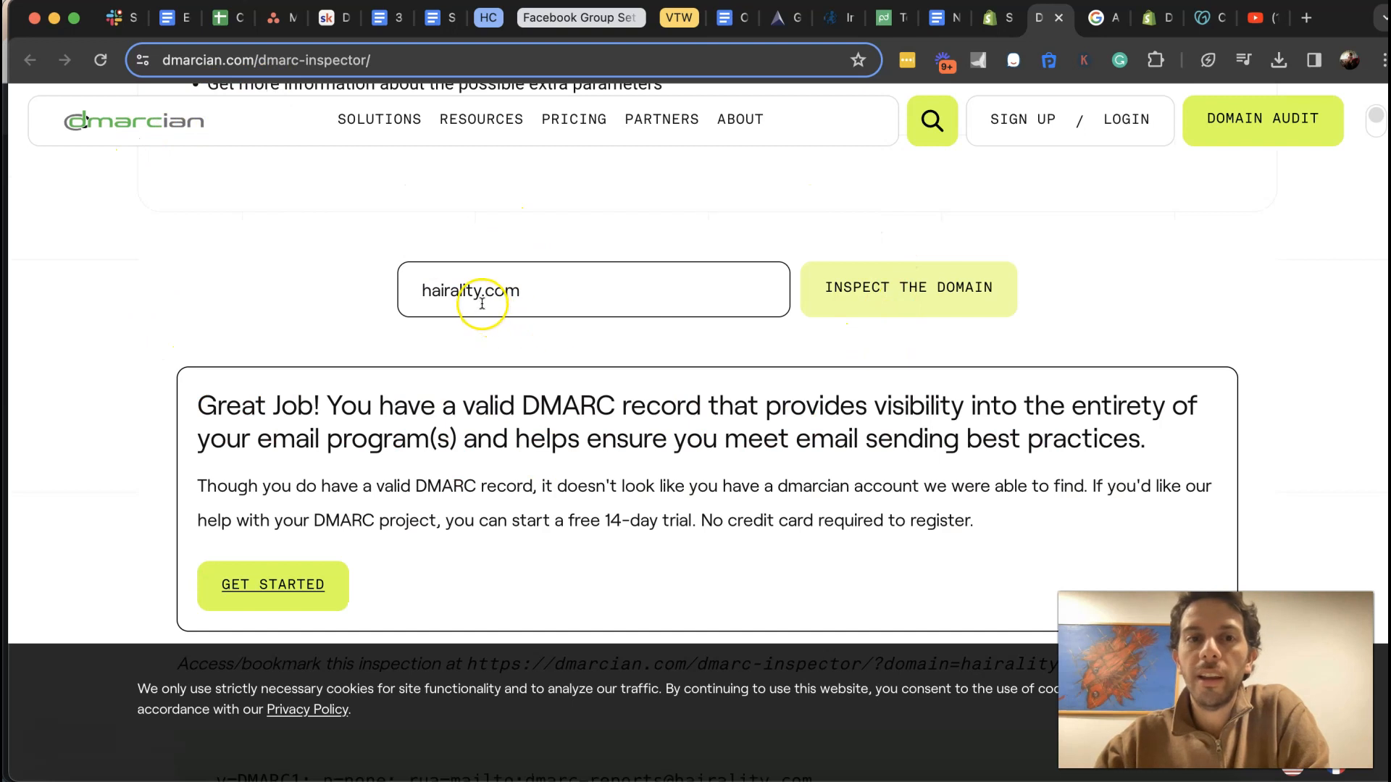
double_click(498, 292)
left_click(879, 287)
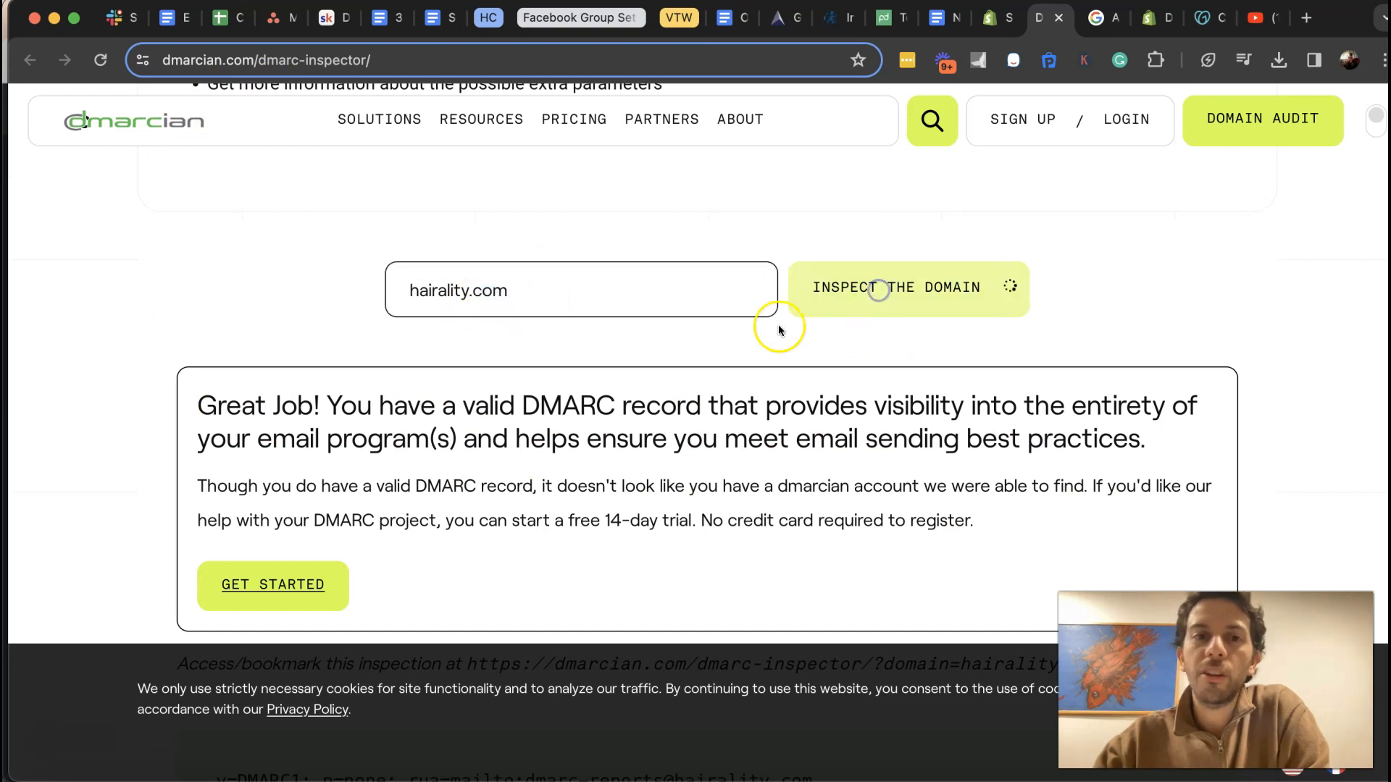
left_click_drag(217, 406, 181, 394)
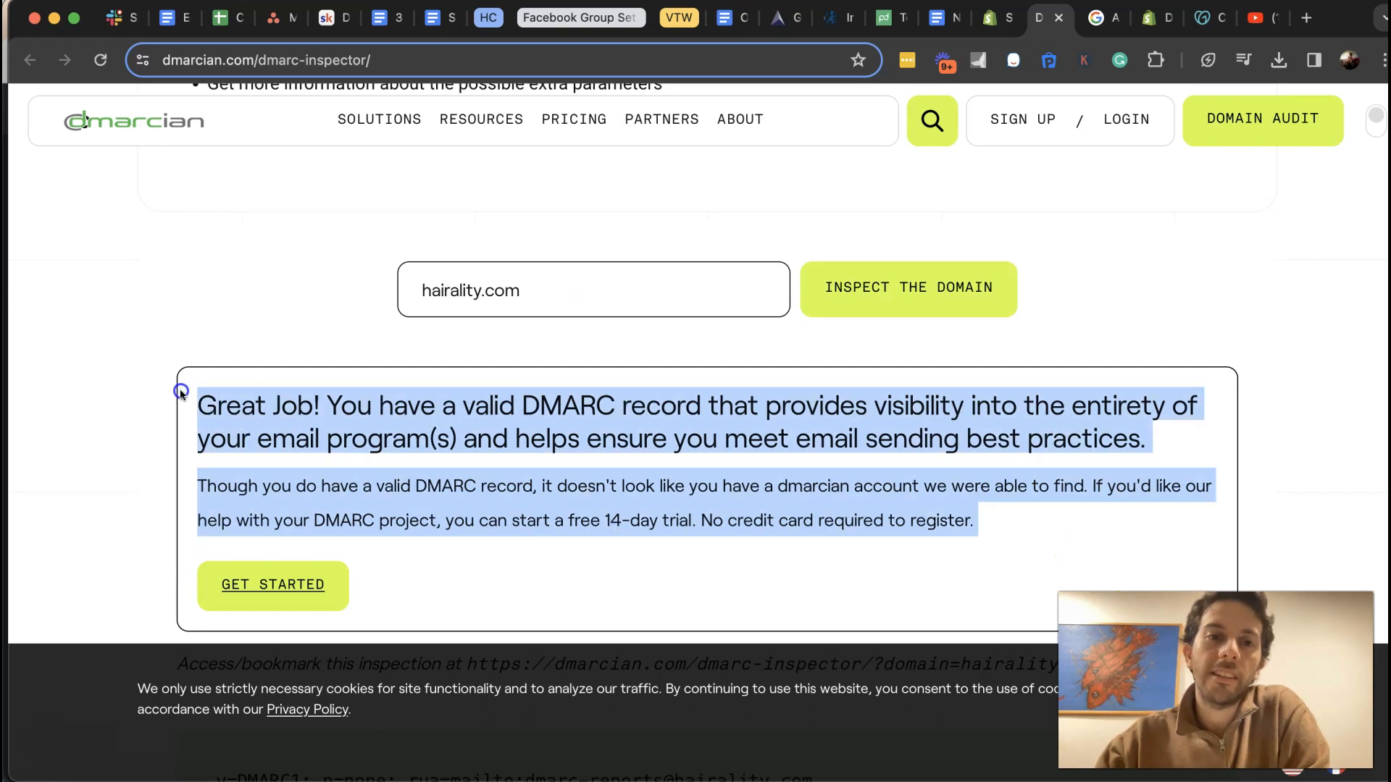
left_click(444, 384)
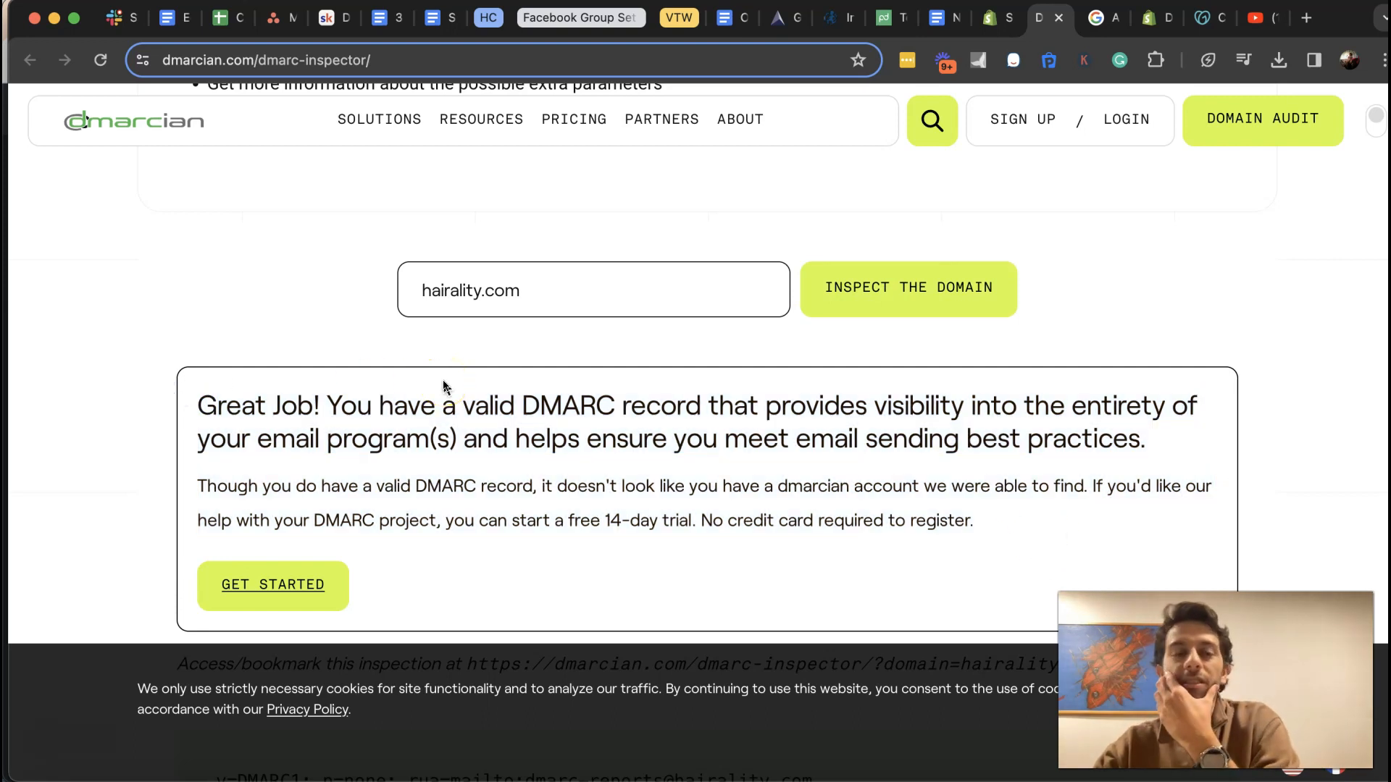